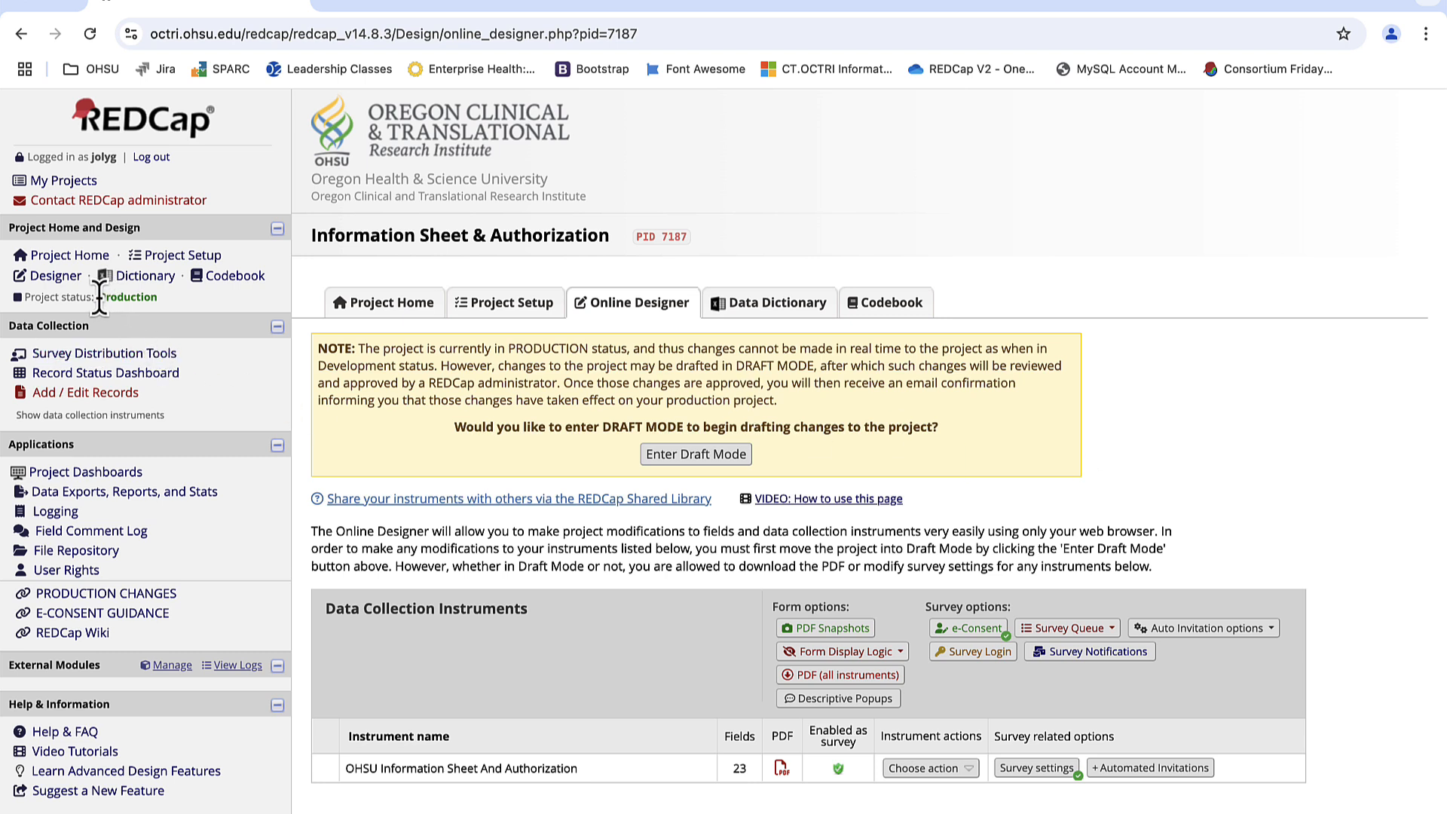
Put the production project into Draft Mode and open the OHSU Information Sheet And Authorization instrument for editing
drag(96, 296, 164, 296)
click(163, 293)
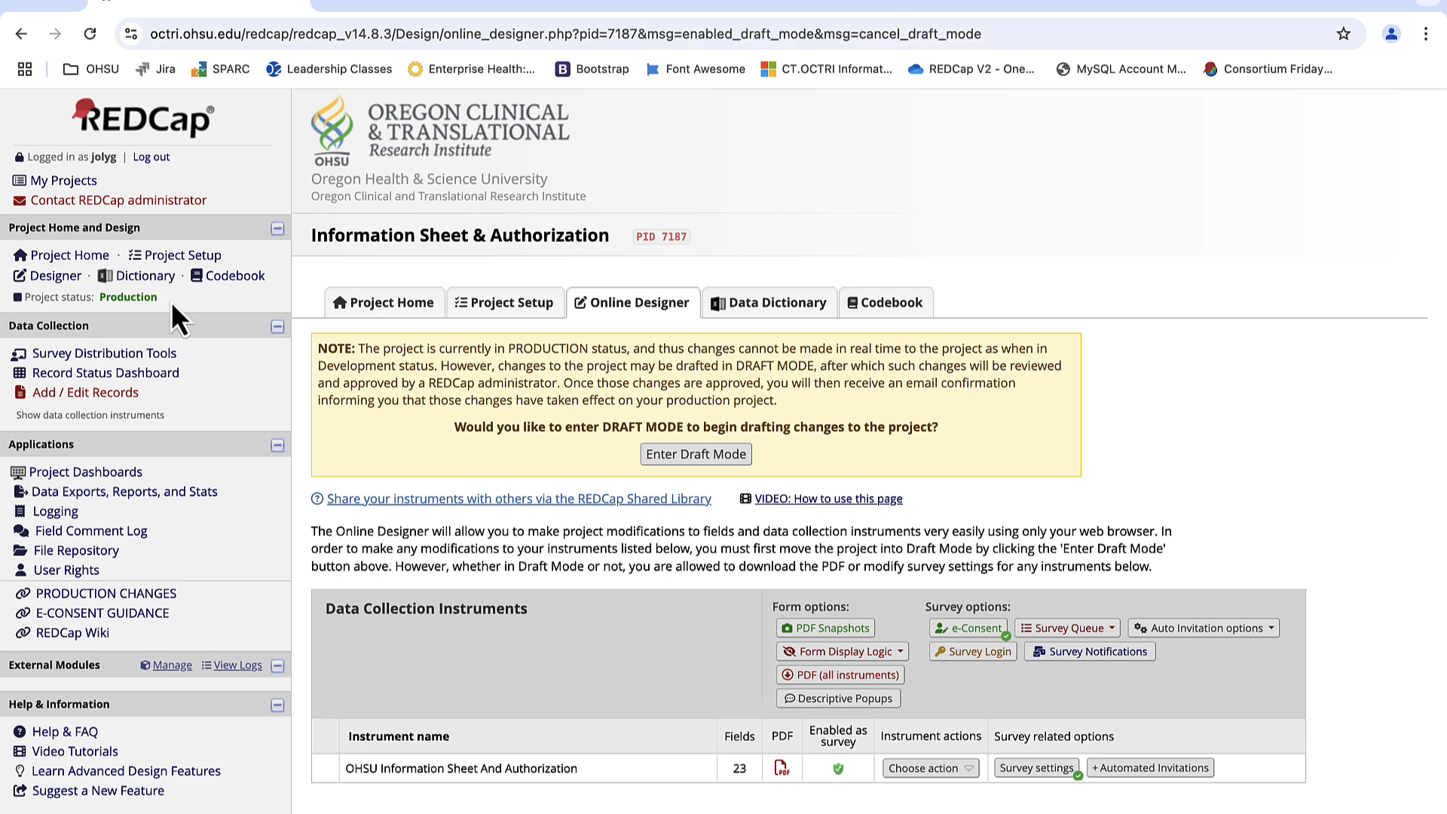
click(699, 455)
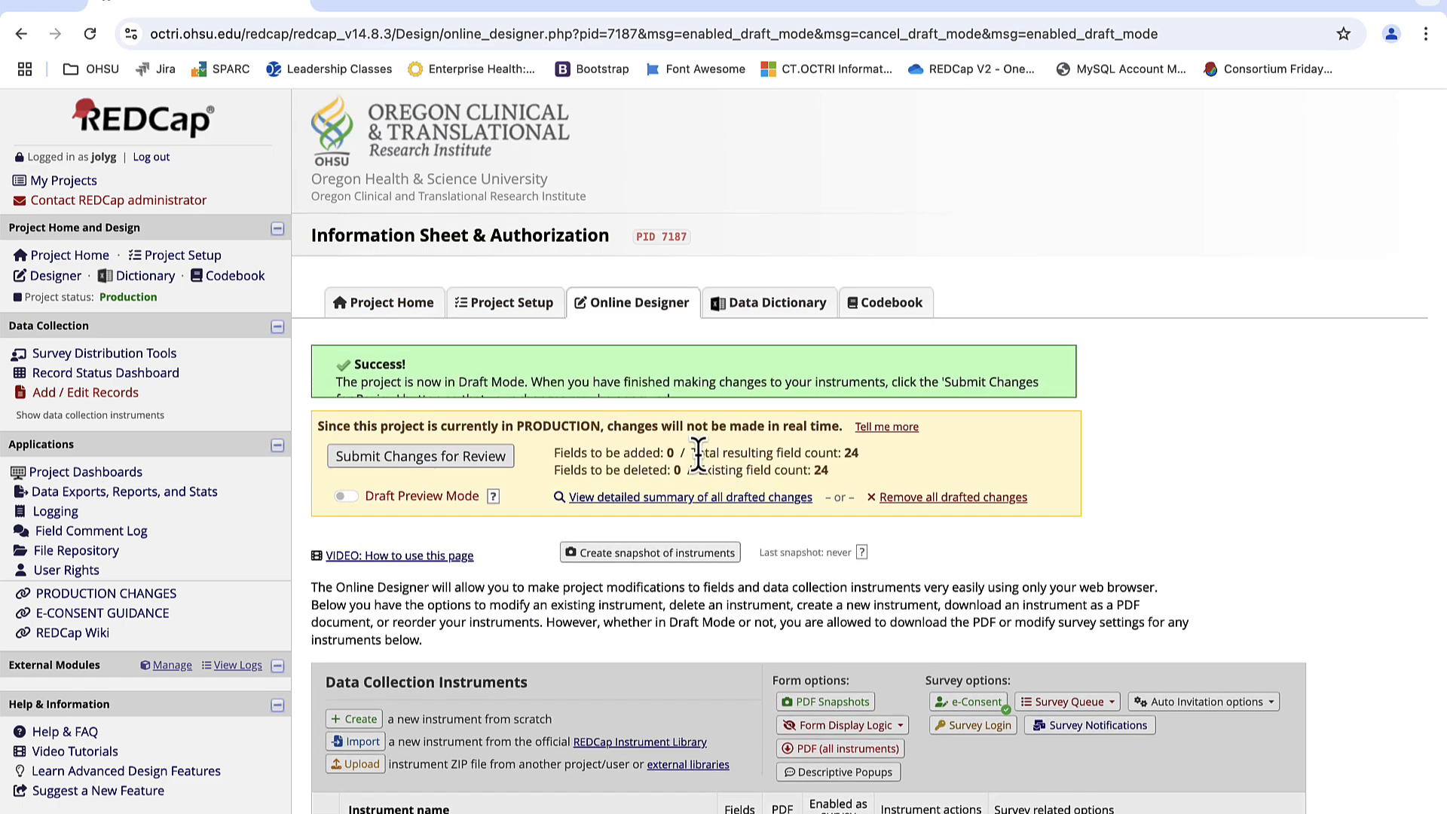
scroll(700, 458, down, 1)
scroll(678, 490, down, 1)
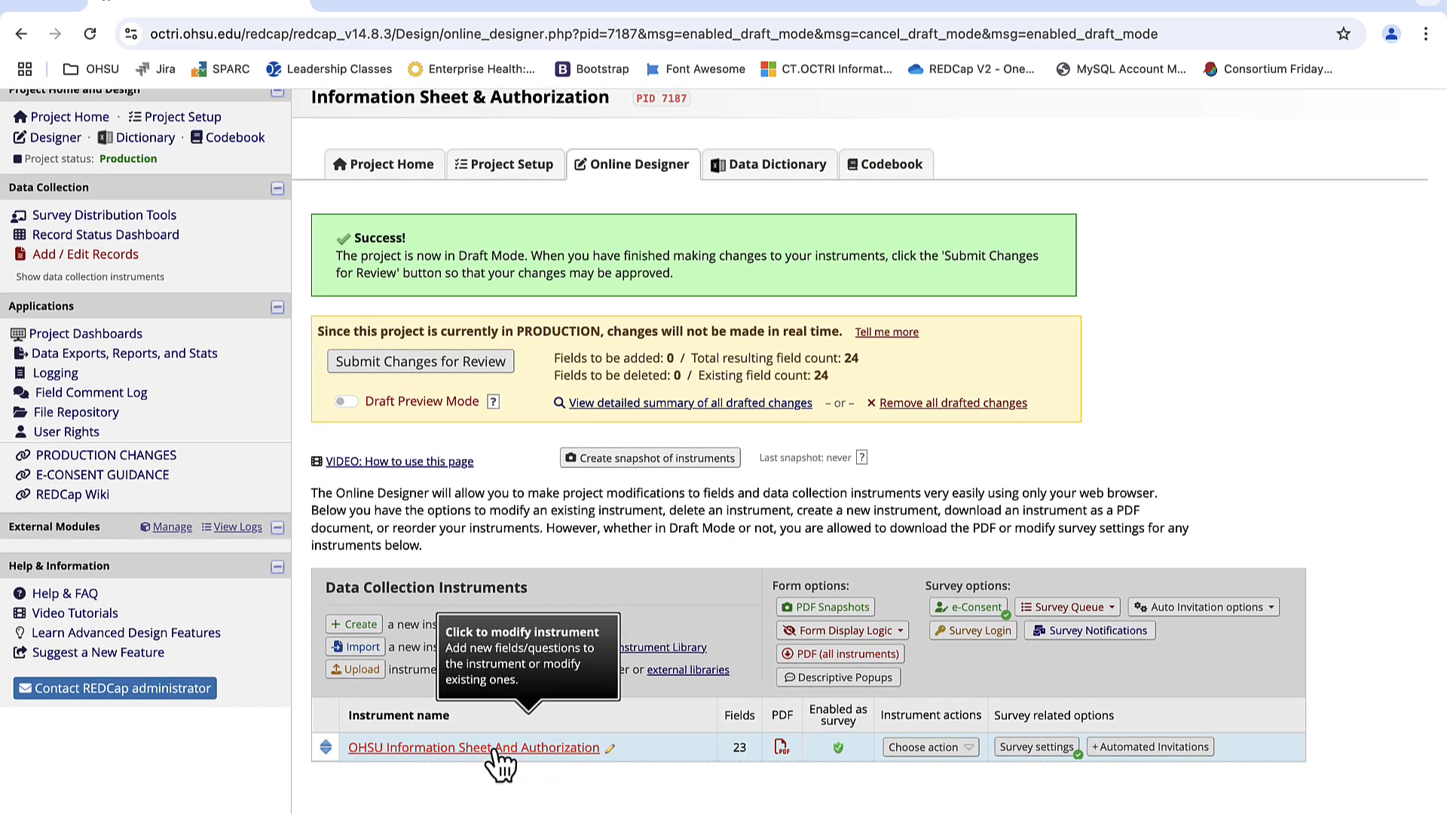
click(496, 753)
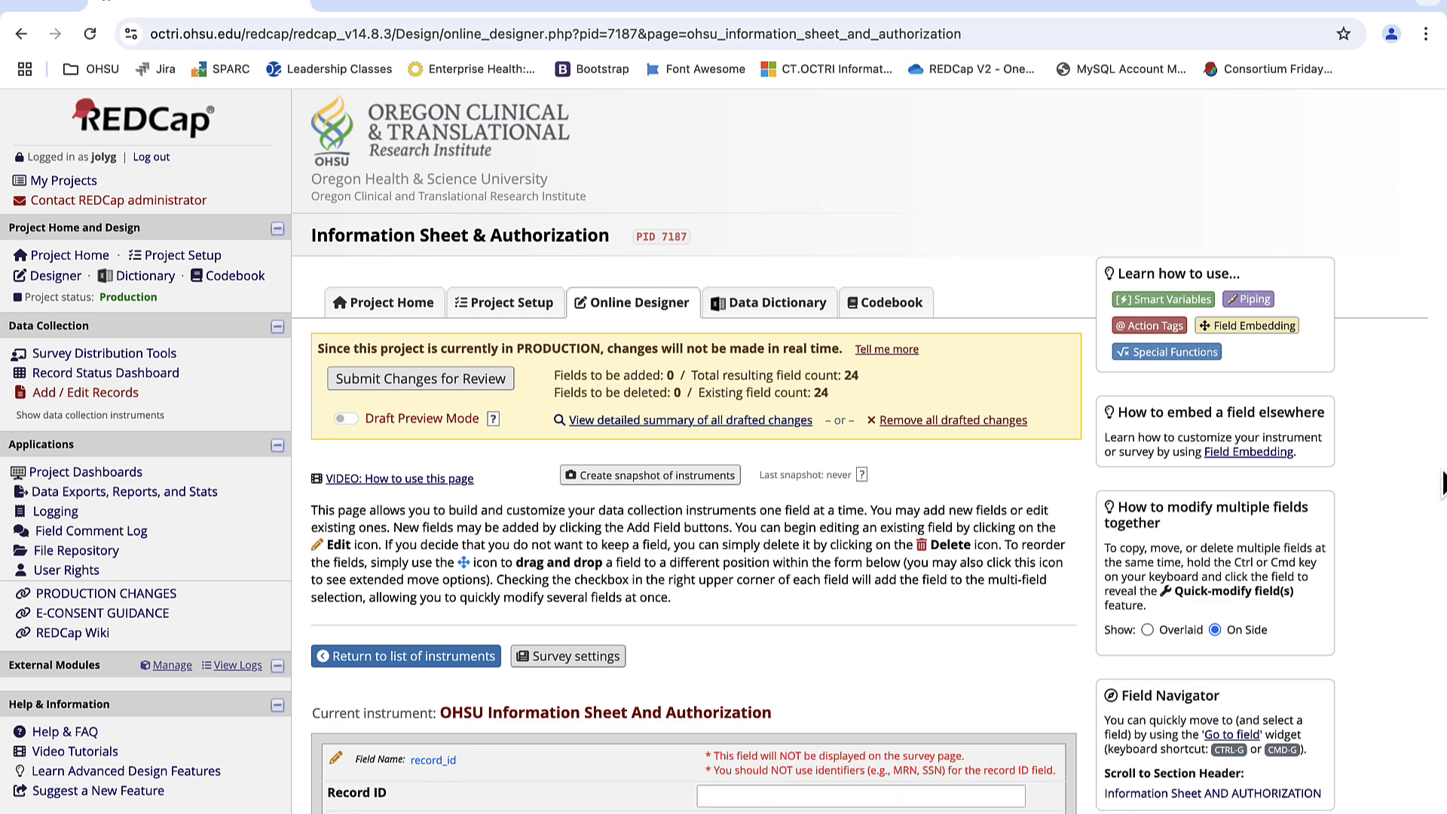
Add the choice "2, v2-12-18-2024" below the existing choice of the icf_version field
scroll(1442, 484, down, 9)
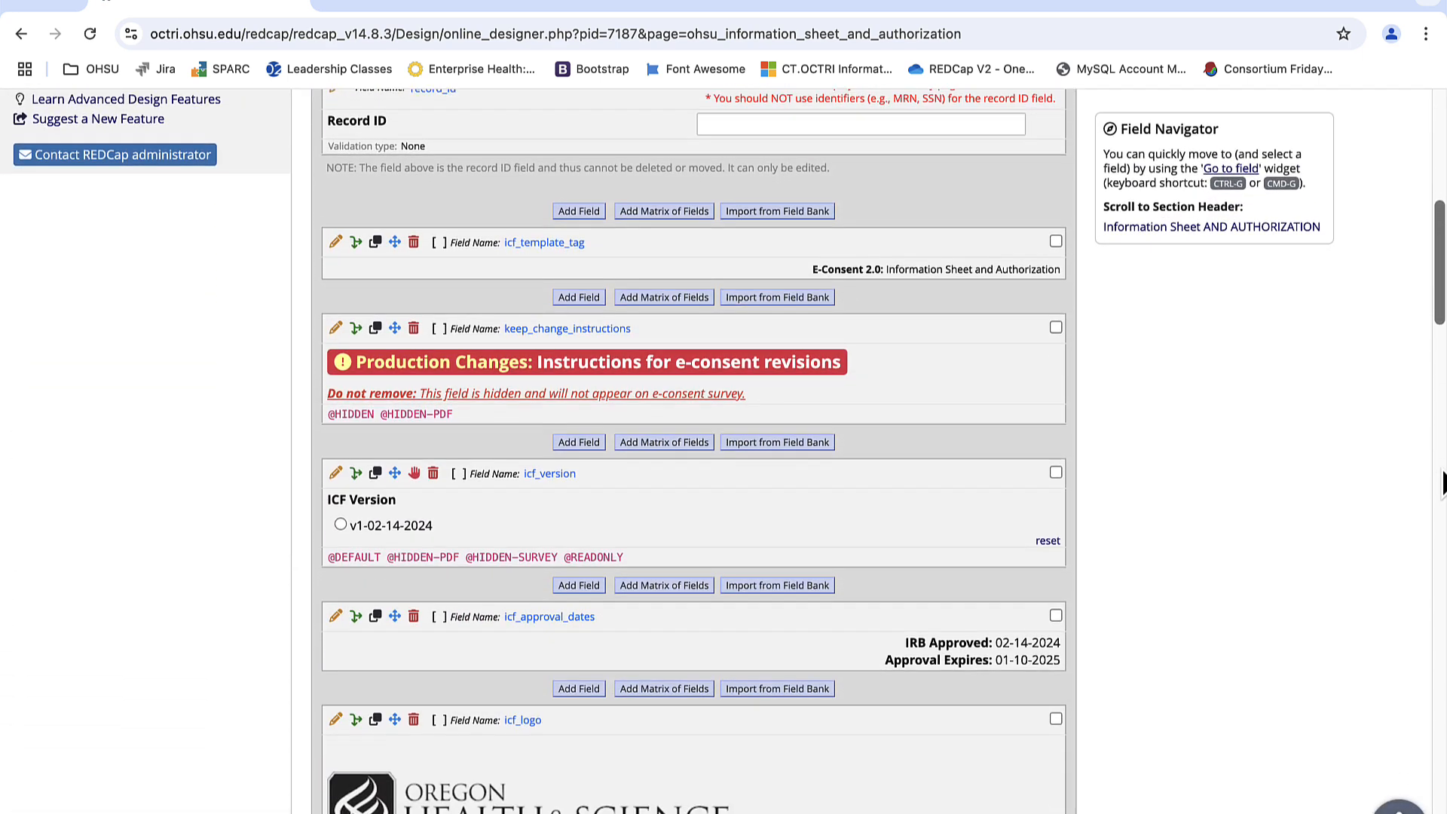
click(336, 474)
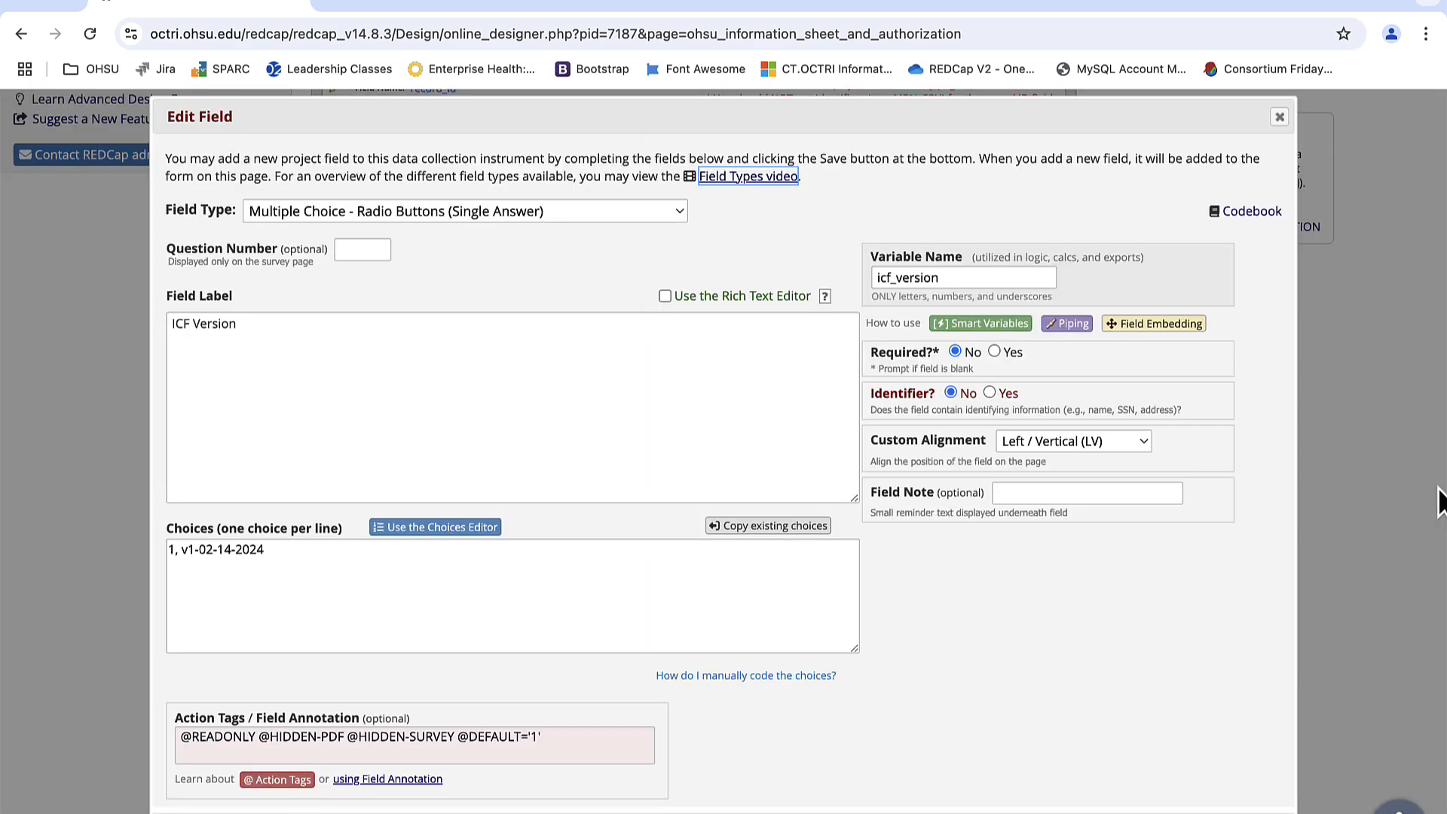
click(300, 554)
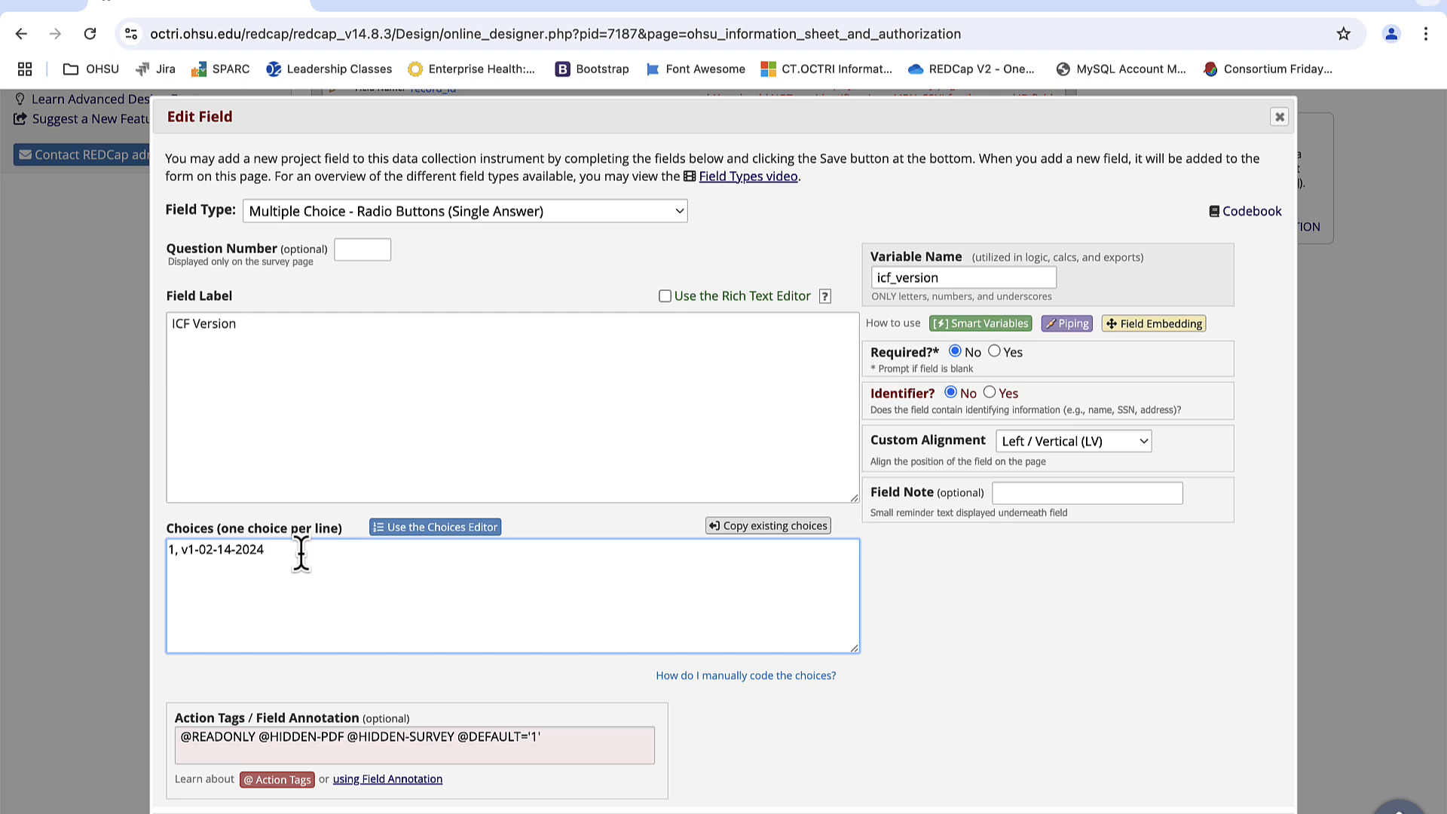
text(2, v2-12-18-2024)
click(561, 739)
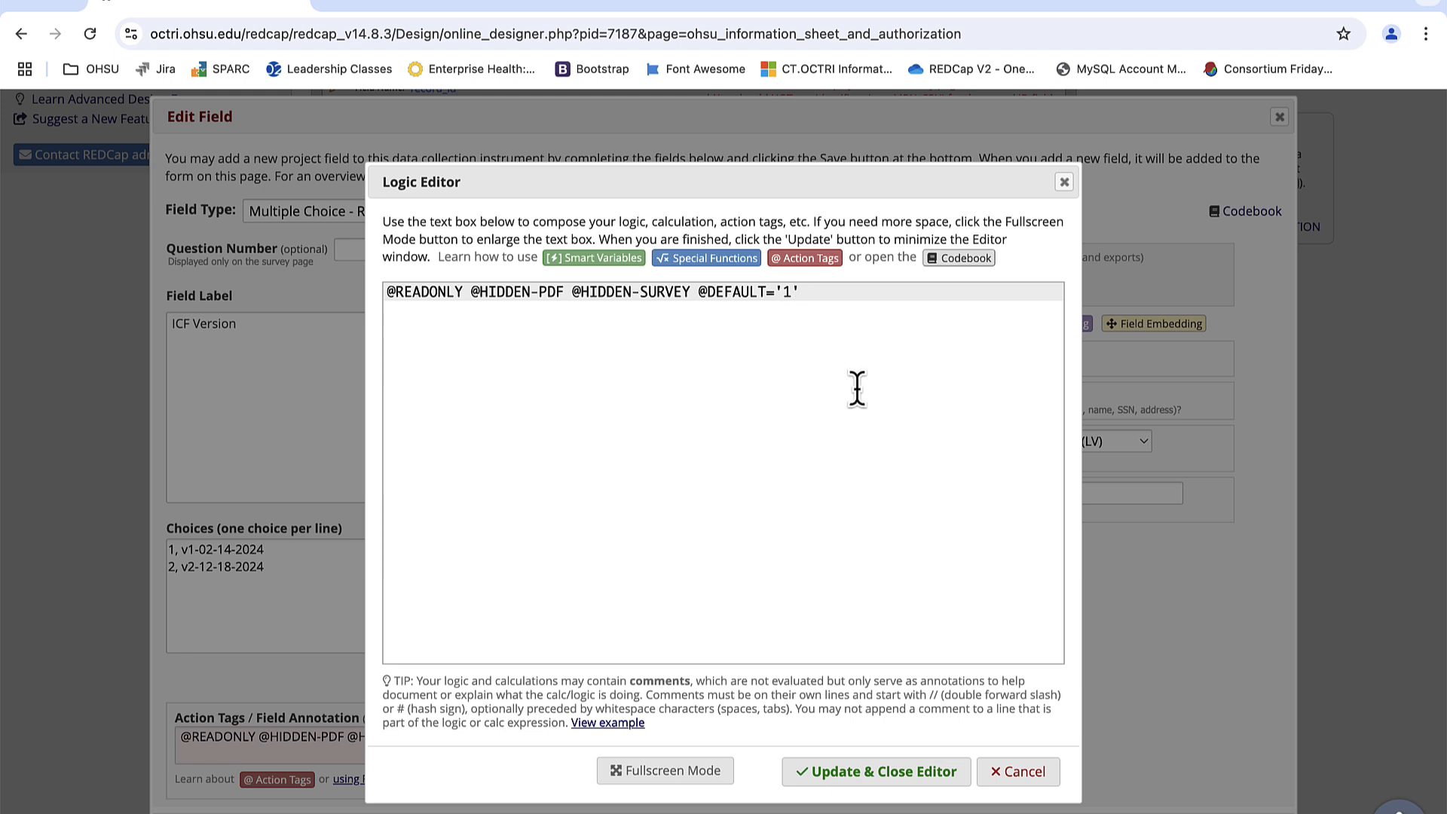
key(BackSpace)
text(2)
click(878, 772)
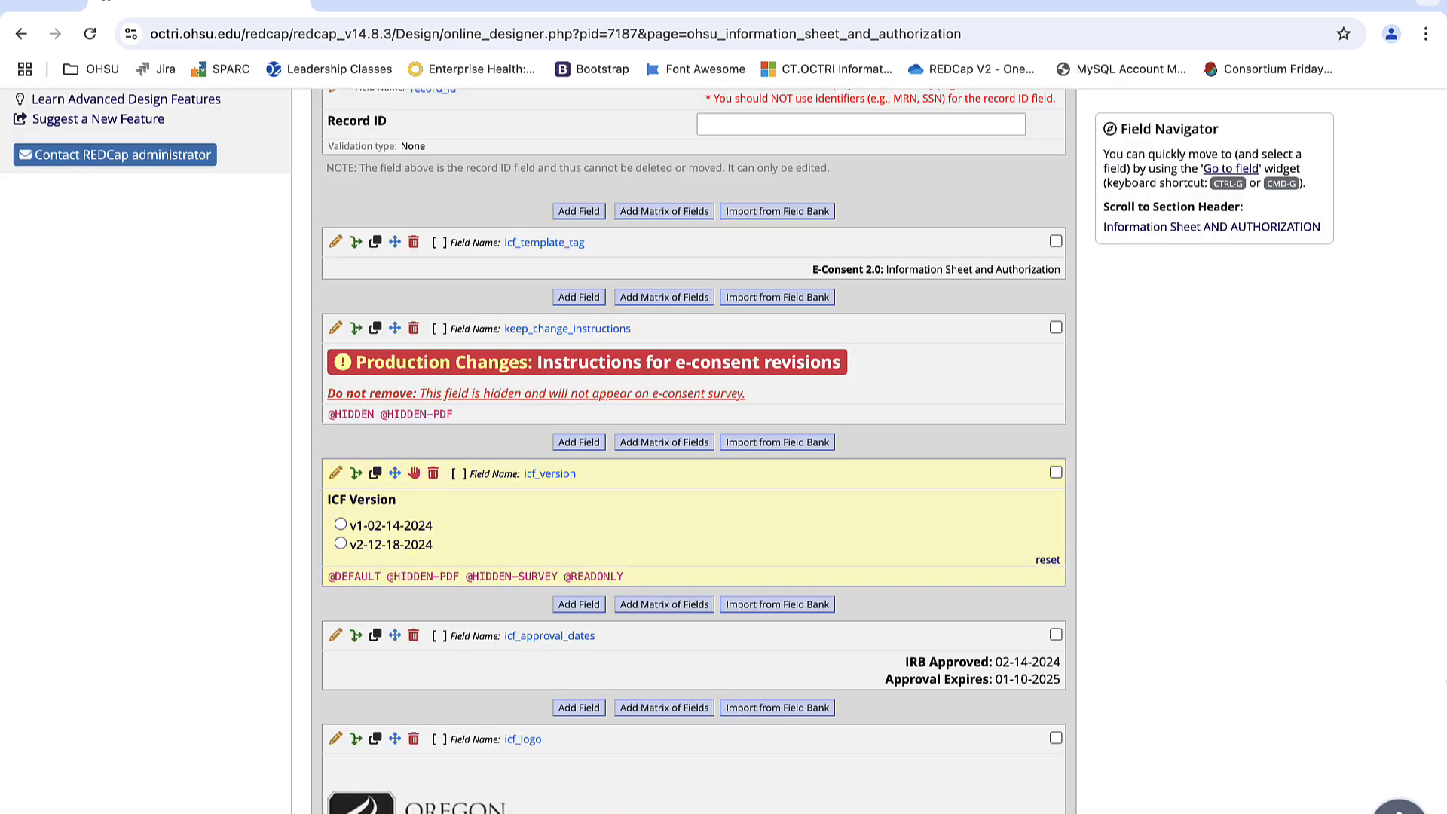
Duplicate the icf_approval_dates field and open the copy, icf_approval_dates_2, for editing
scroll(1444, 445, down, 1)
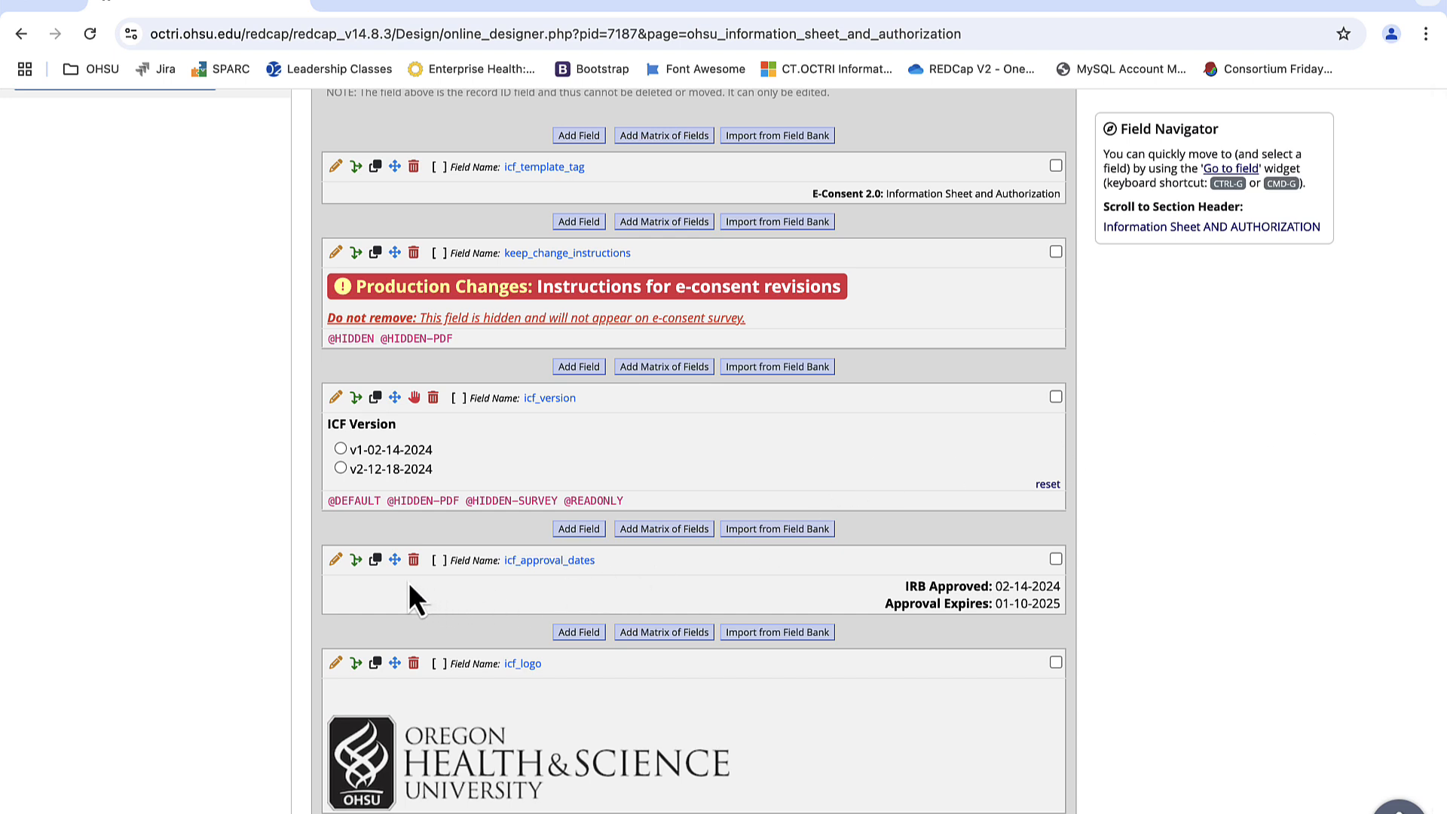
click(373, 562)
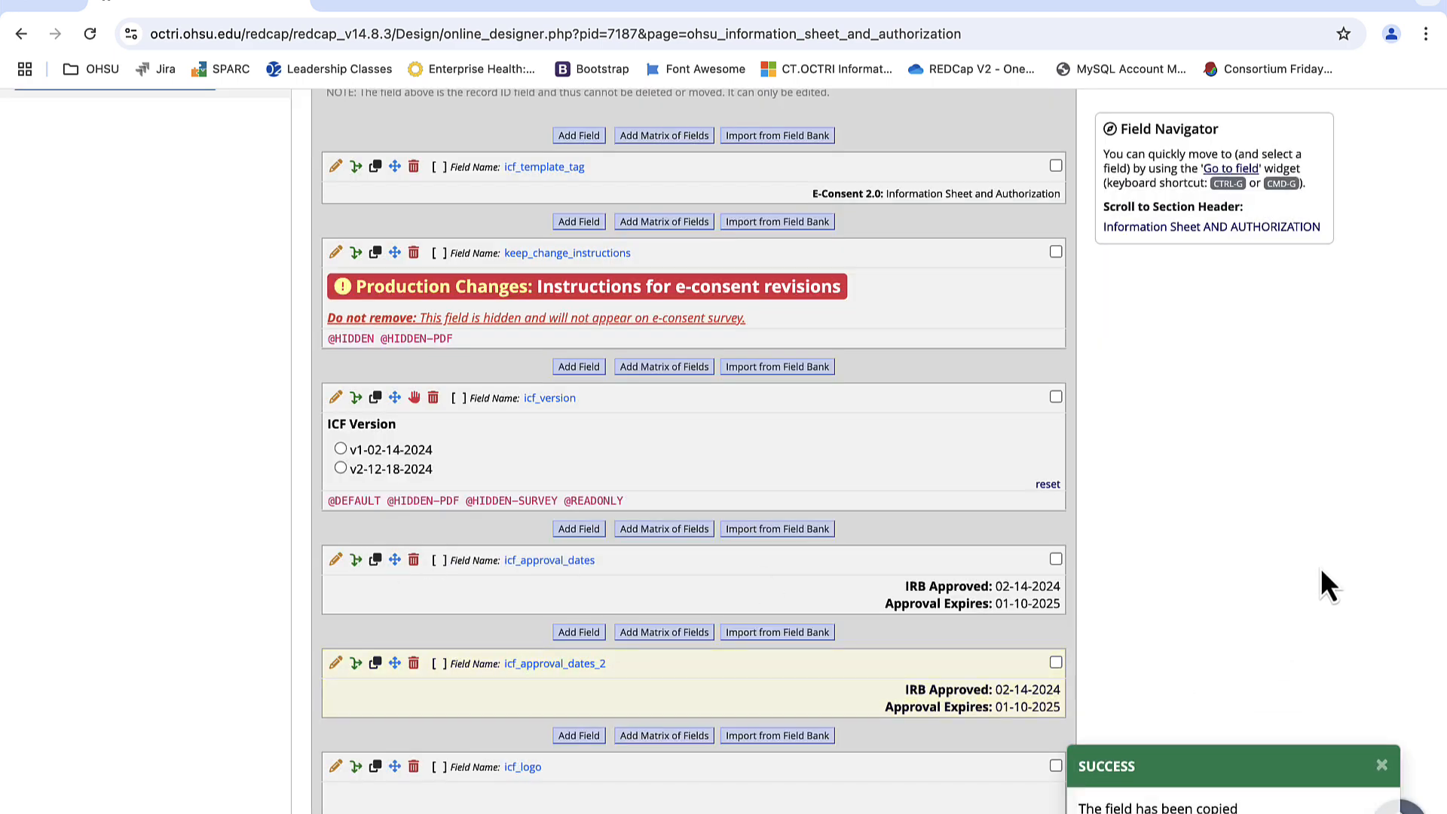
scroll(1321, 567, down, 3)
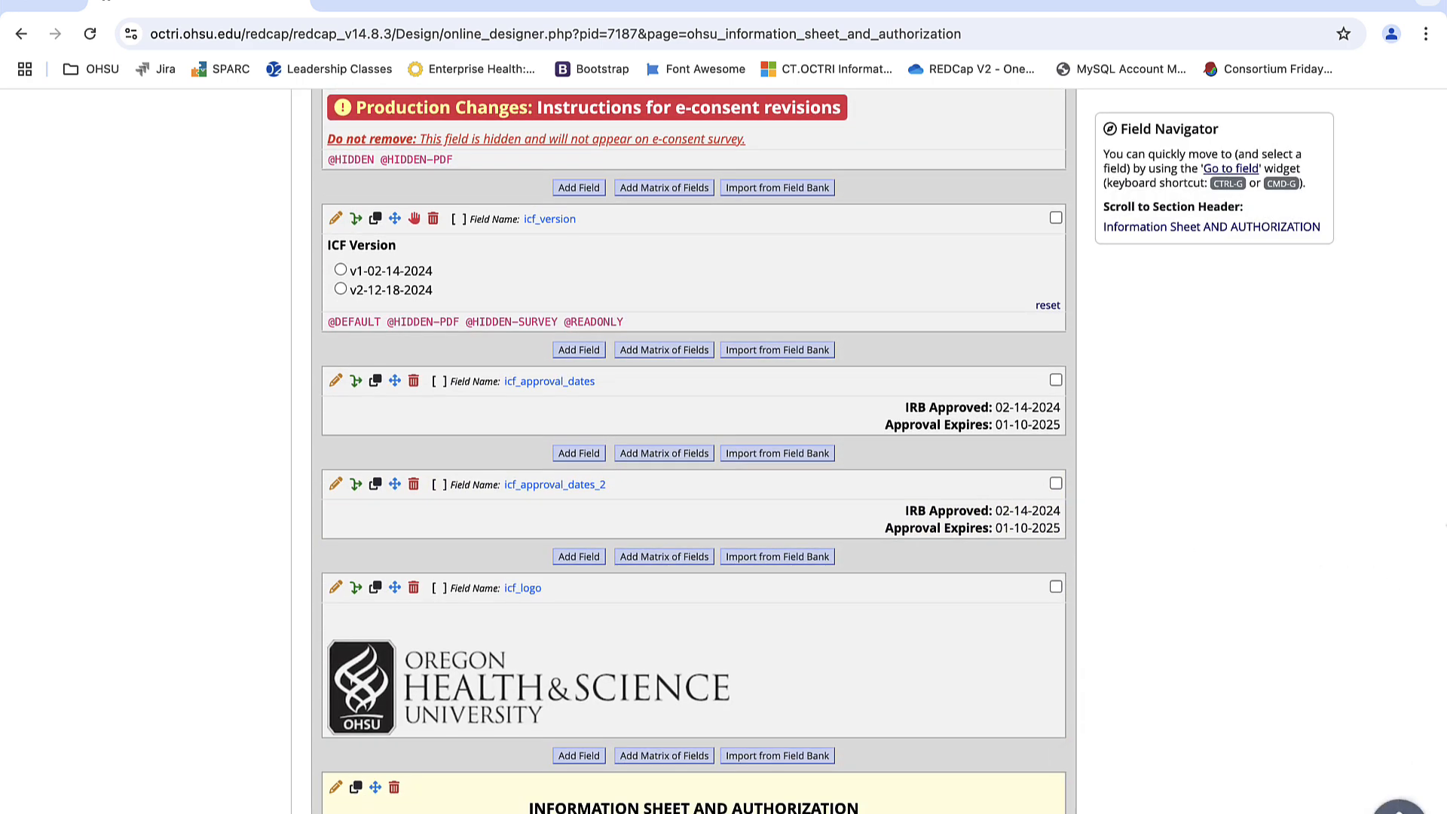
click(336, 484)
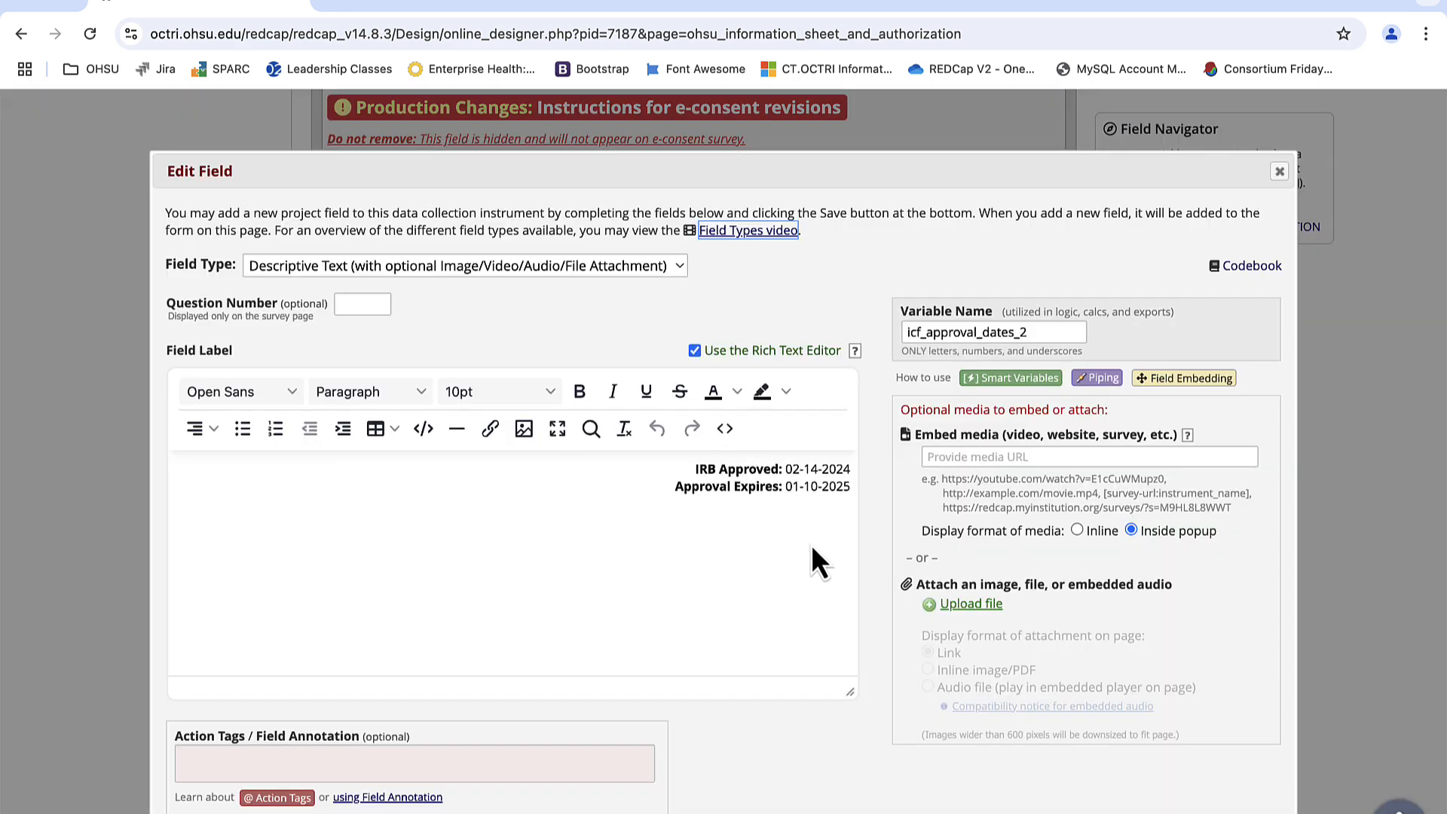
Copy the IRB Approved date 12/18/2024 from the Word consent document and paste it over the IRB Approved date in the field label
key(ctrl+Up)
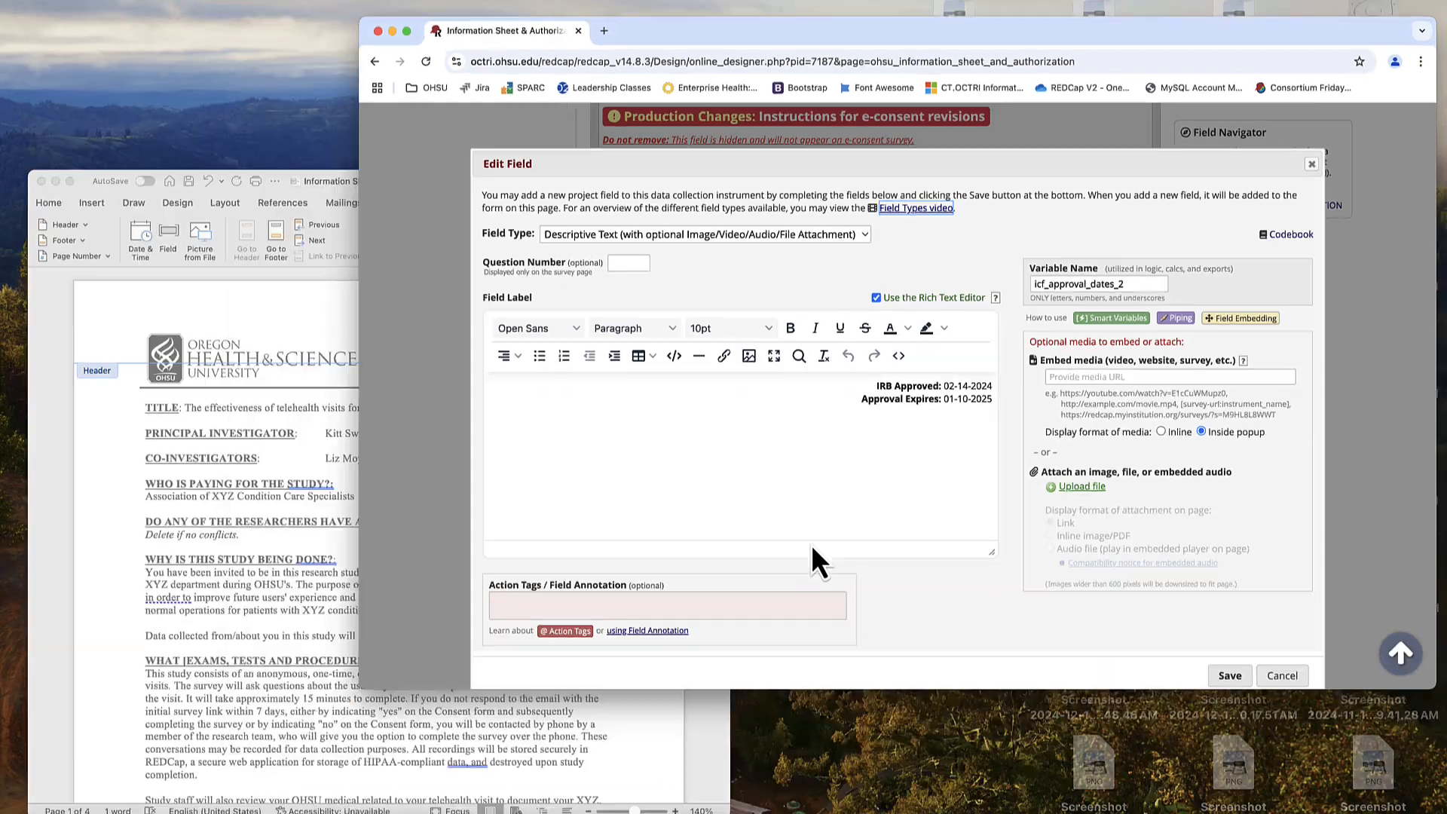
click(445, 459)
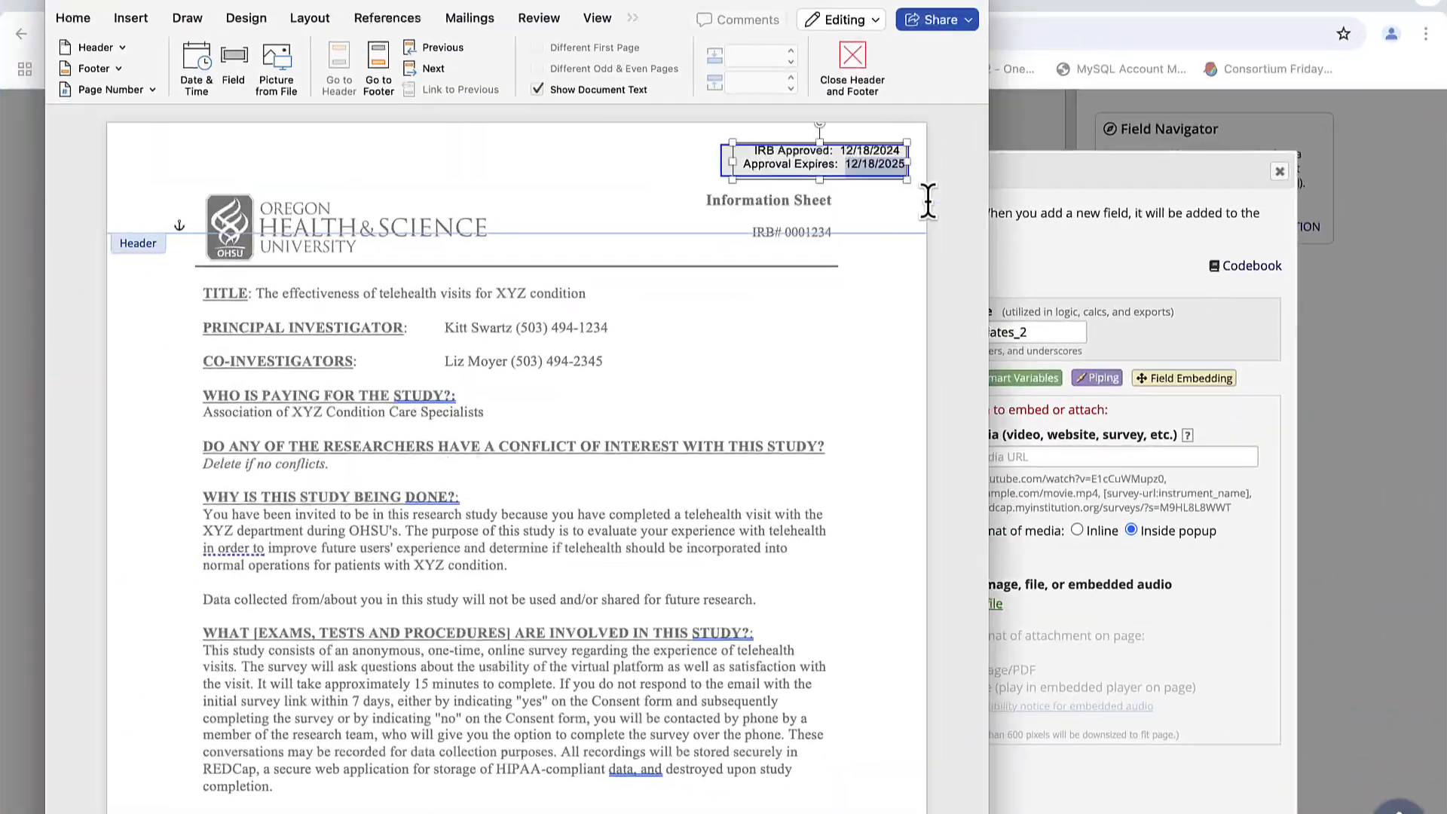
click(840, 151)
drag(841, 147, 903, 148)
key(ctrl+c)
click(1134, 282)
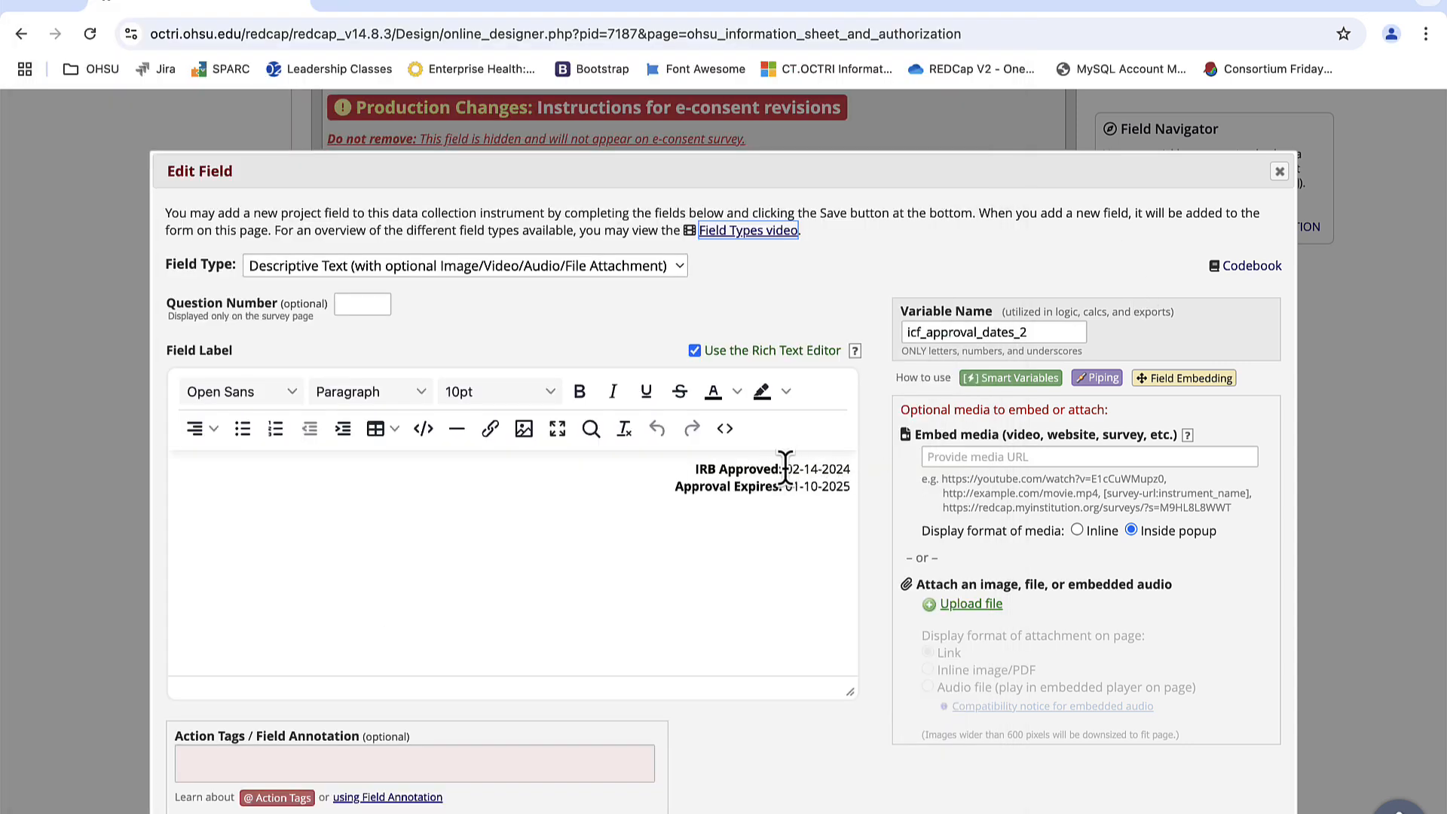
drag(785, 468, 865, 470)
key(ctrl+v)
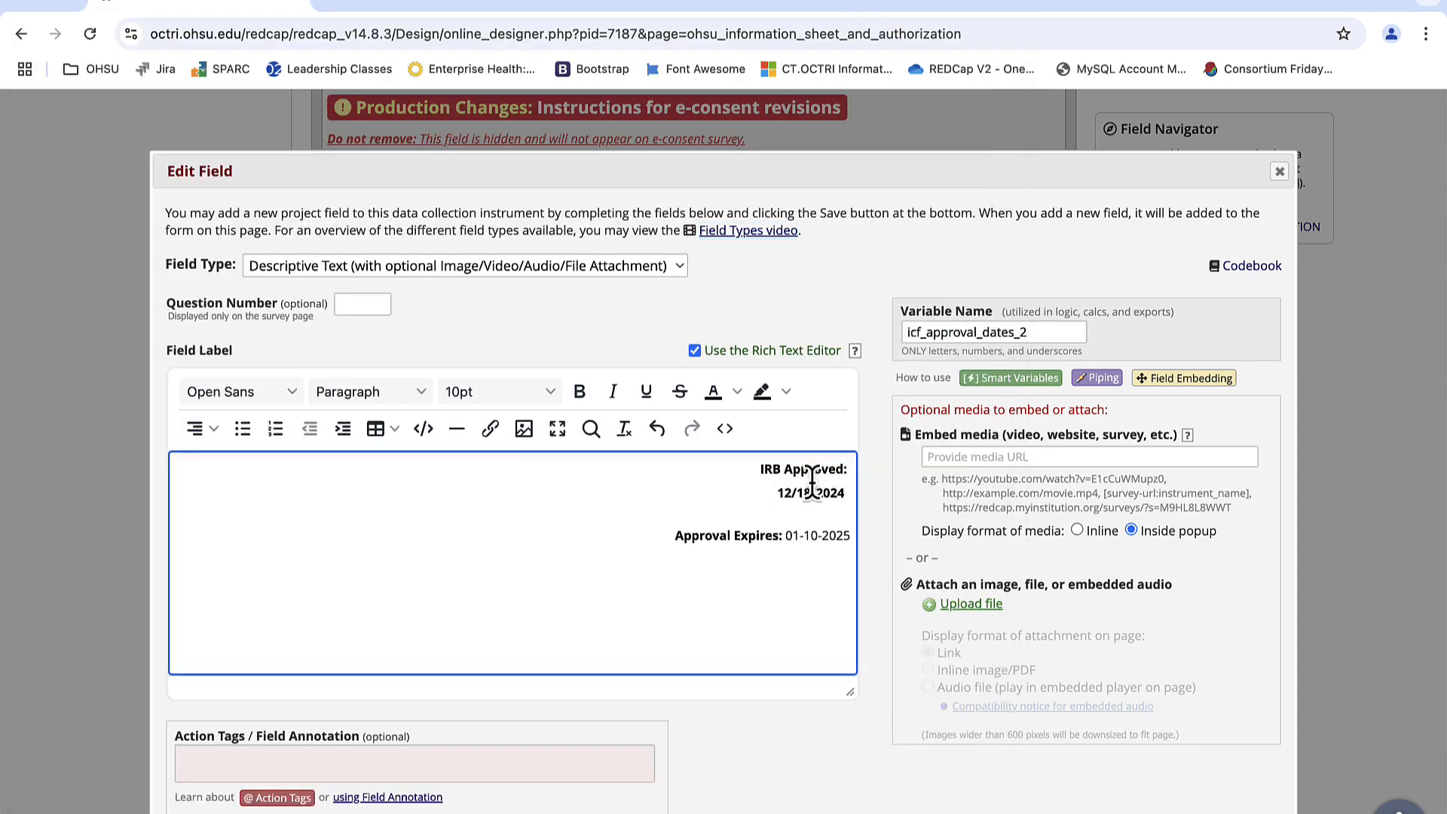
Remove the bold from the pasted approval date and place it beside "IRB Approved:", with "Approval Expires:" on the following line
drag(775, 494, 877, 500)
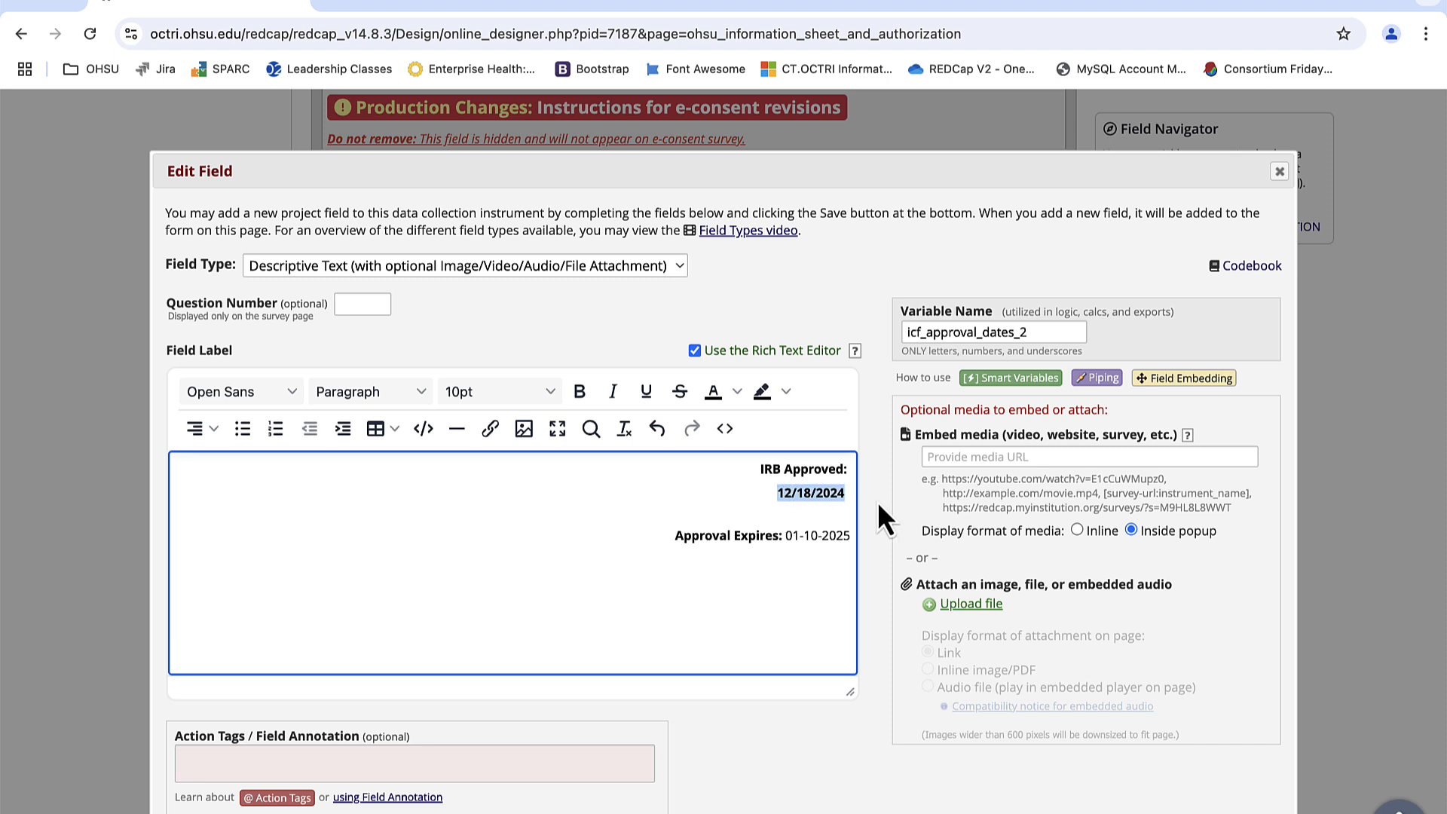
key(Left)
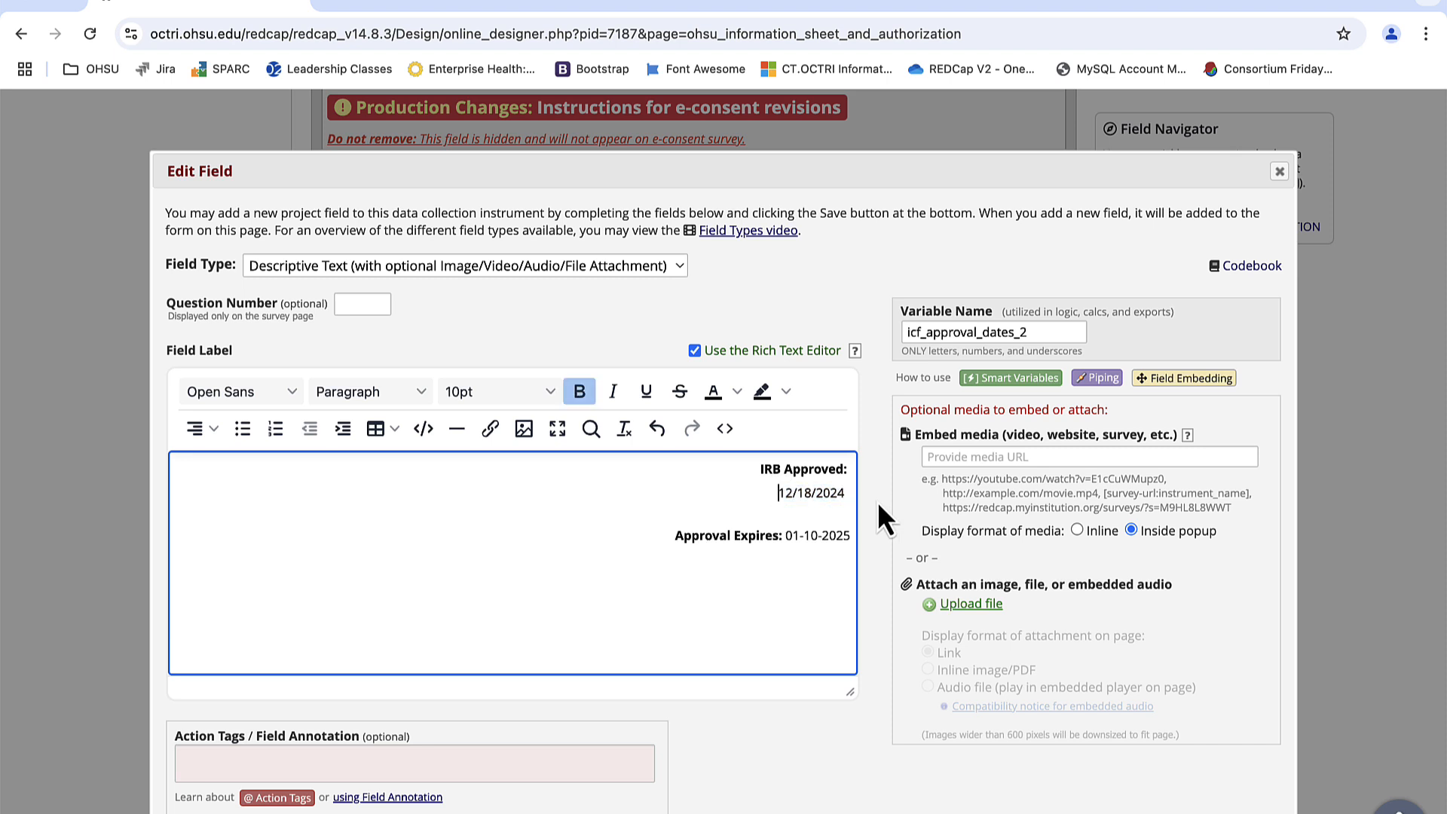
key(BackSpace)
key(Down)
key(BackSpace)
key(Delete)
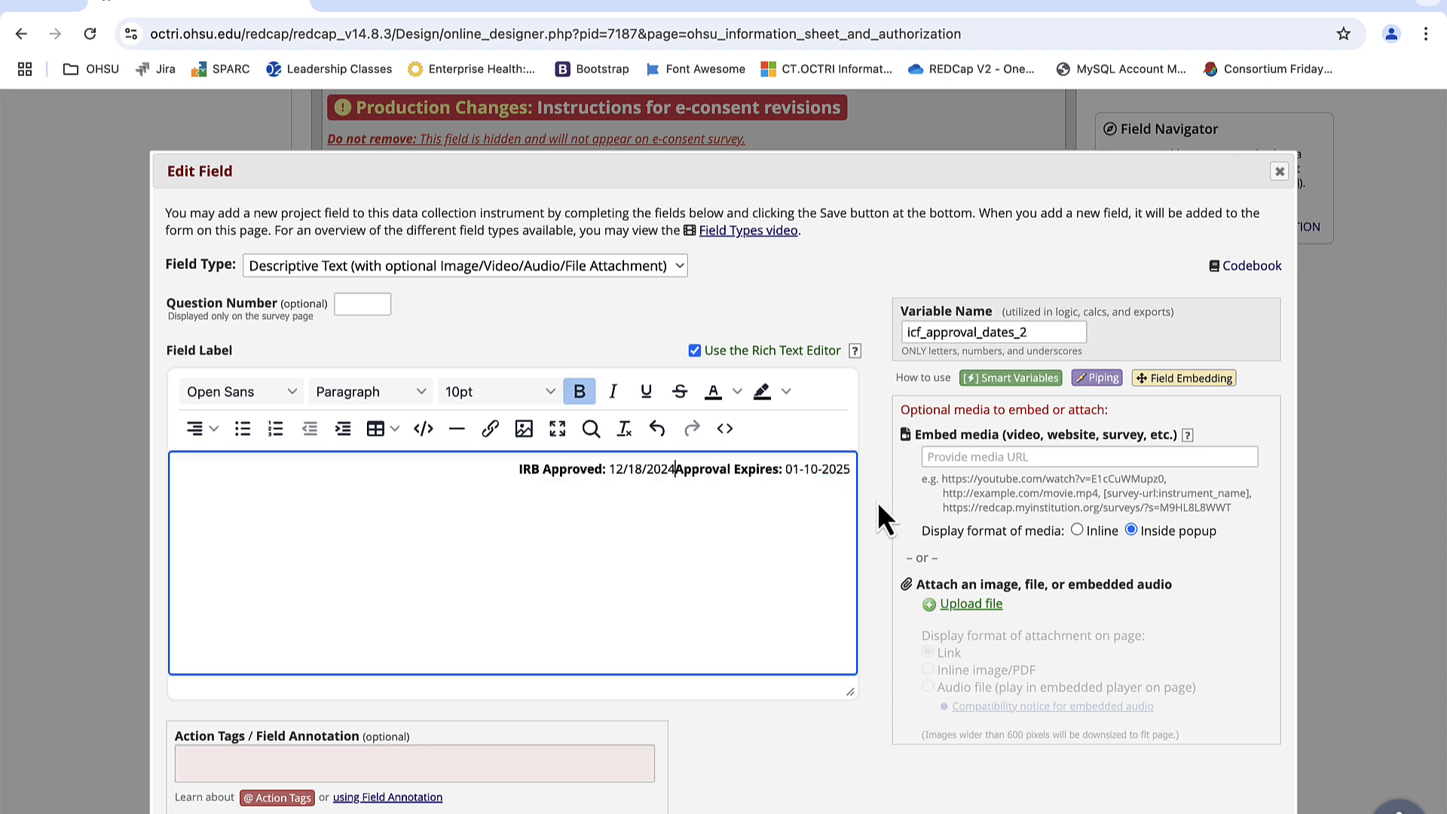
key(Return)
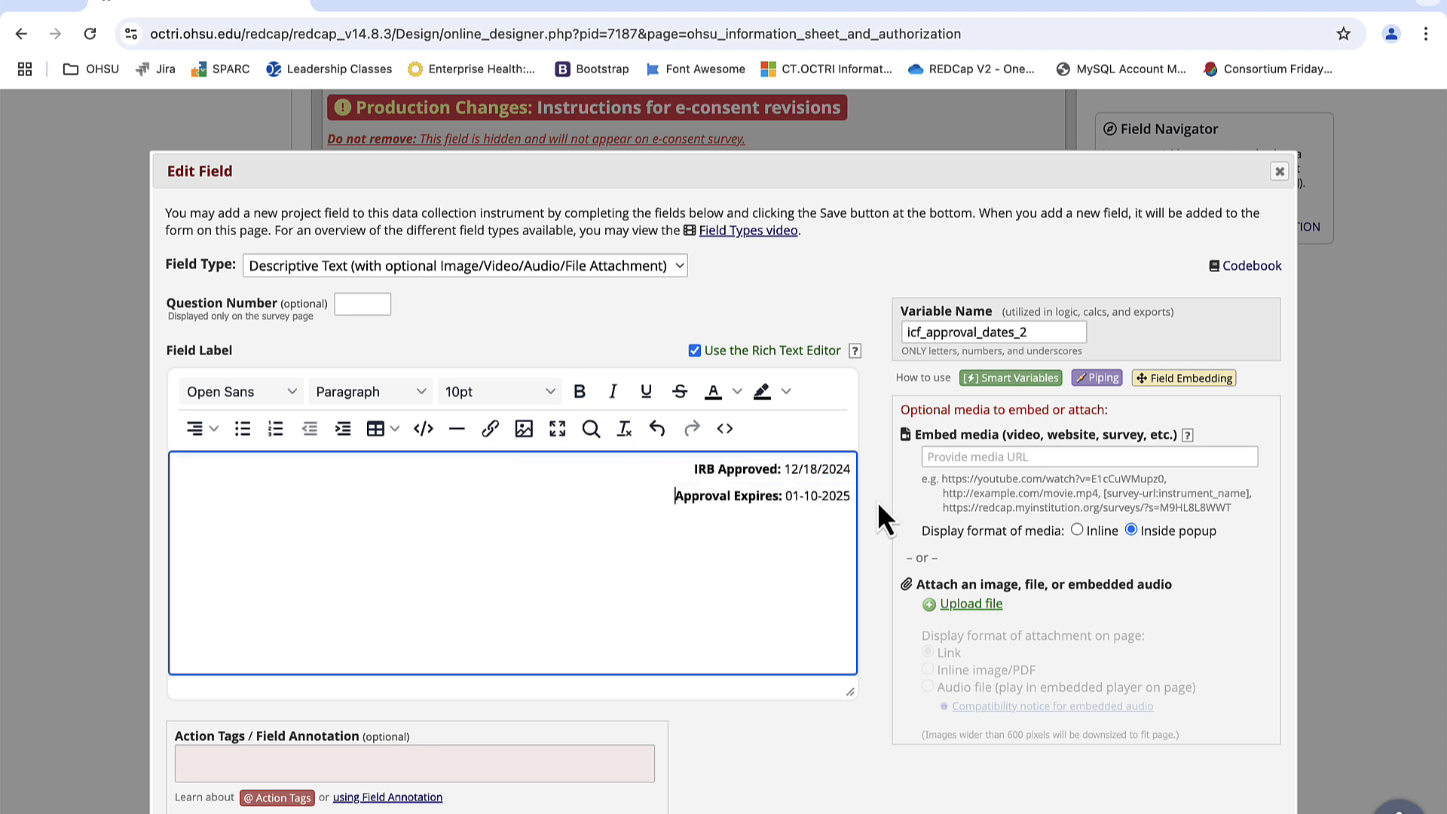
Replace the slashes in the IRB Approved date with hyphens so it reads 12-18-2024
click(802, 468)
key(BackSpace)
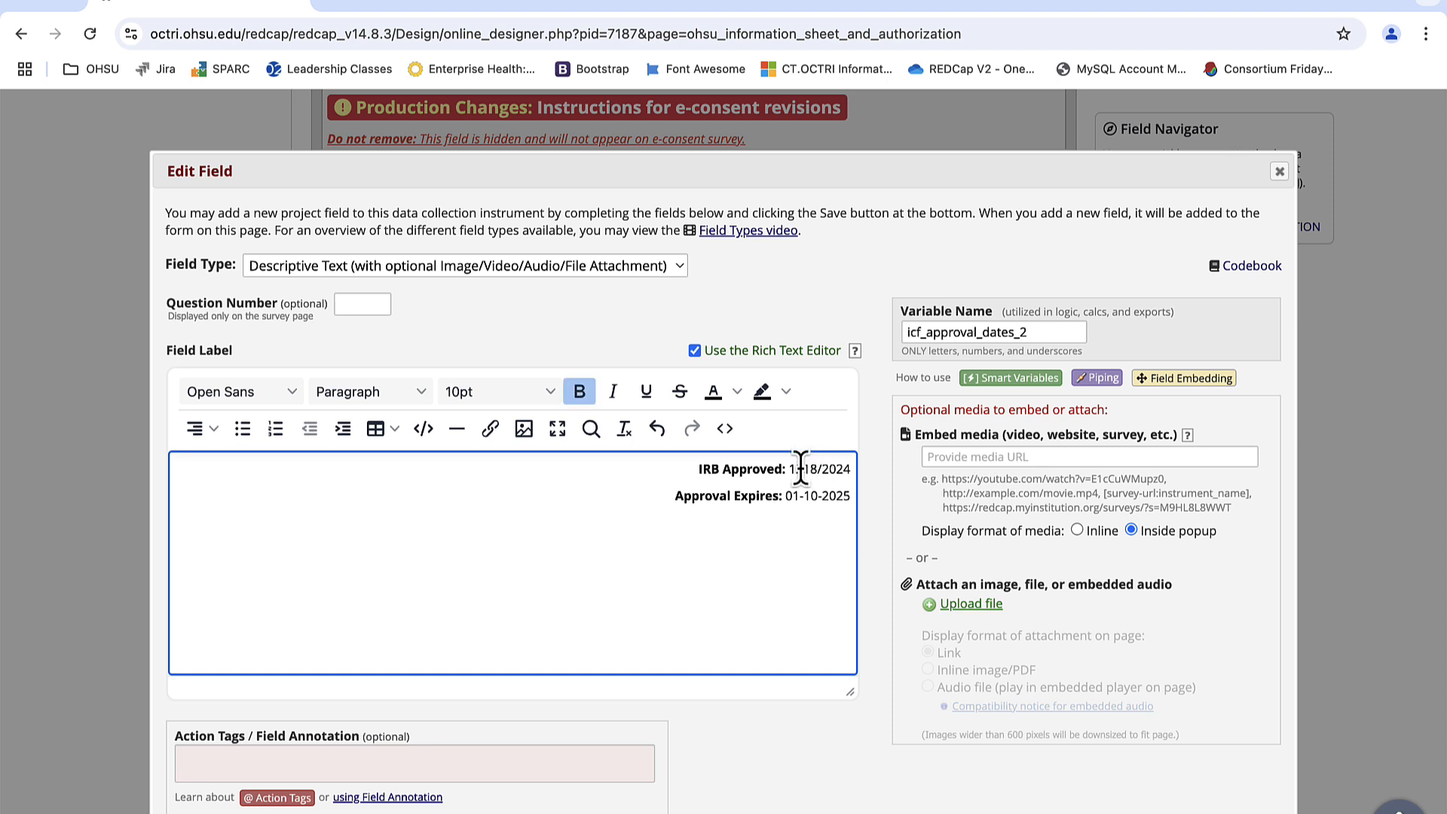
text(-)
key(BackSpace)
text(-18-)
Copy the expiration date 12/18/2025 from the Word consent document and paste it over the Approval Expires date in the field label
key(ctrl+Up)
click(343, 433)
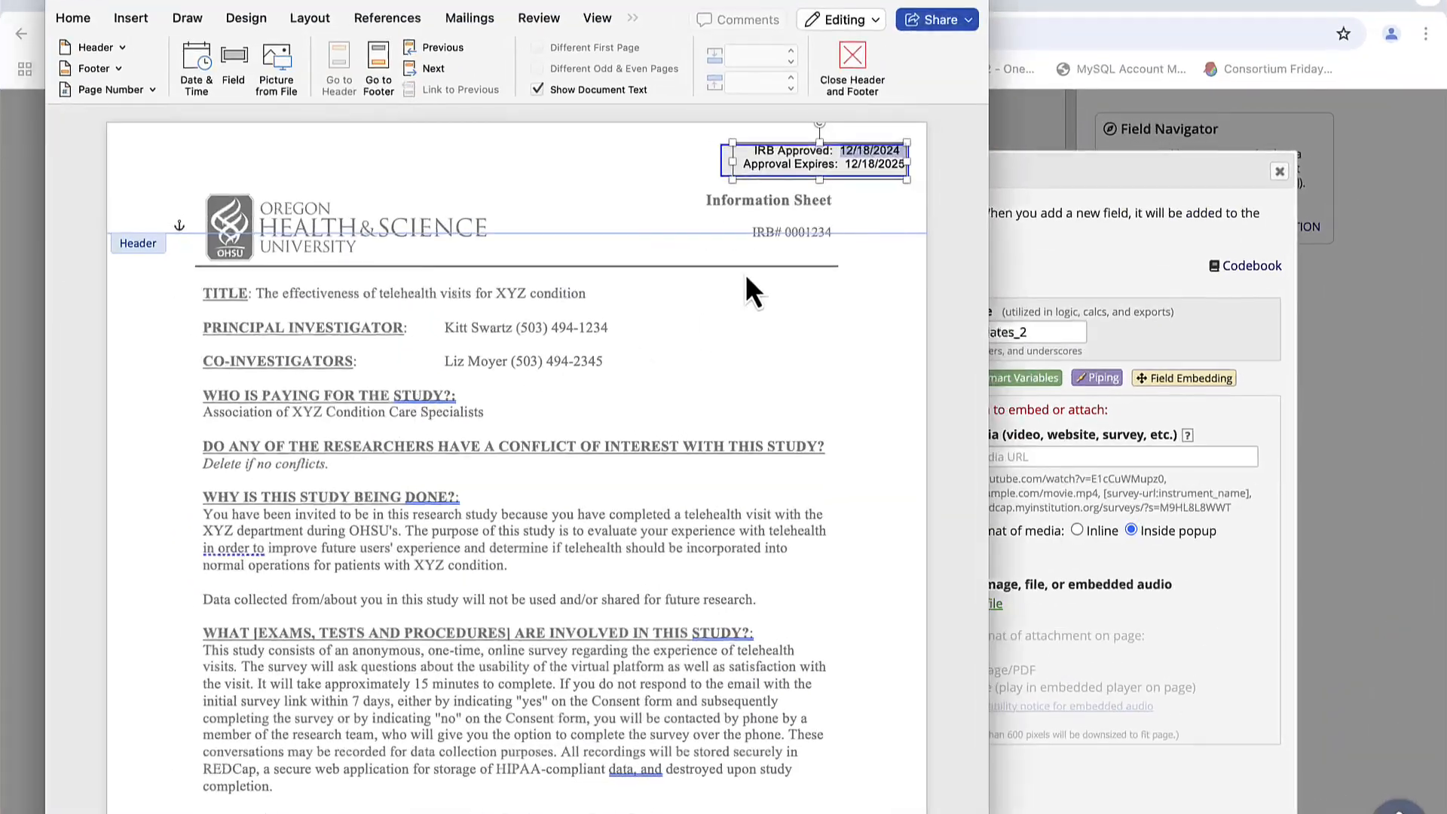
drag(845, 164, 900, 165)
key(ctrl+c)
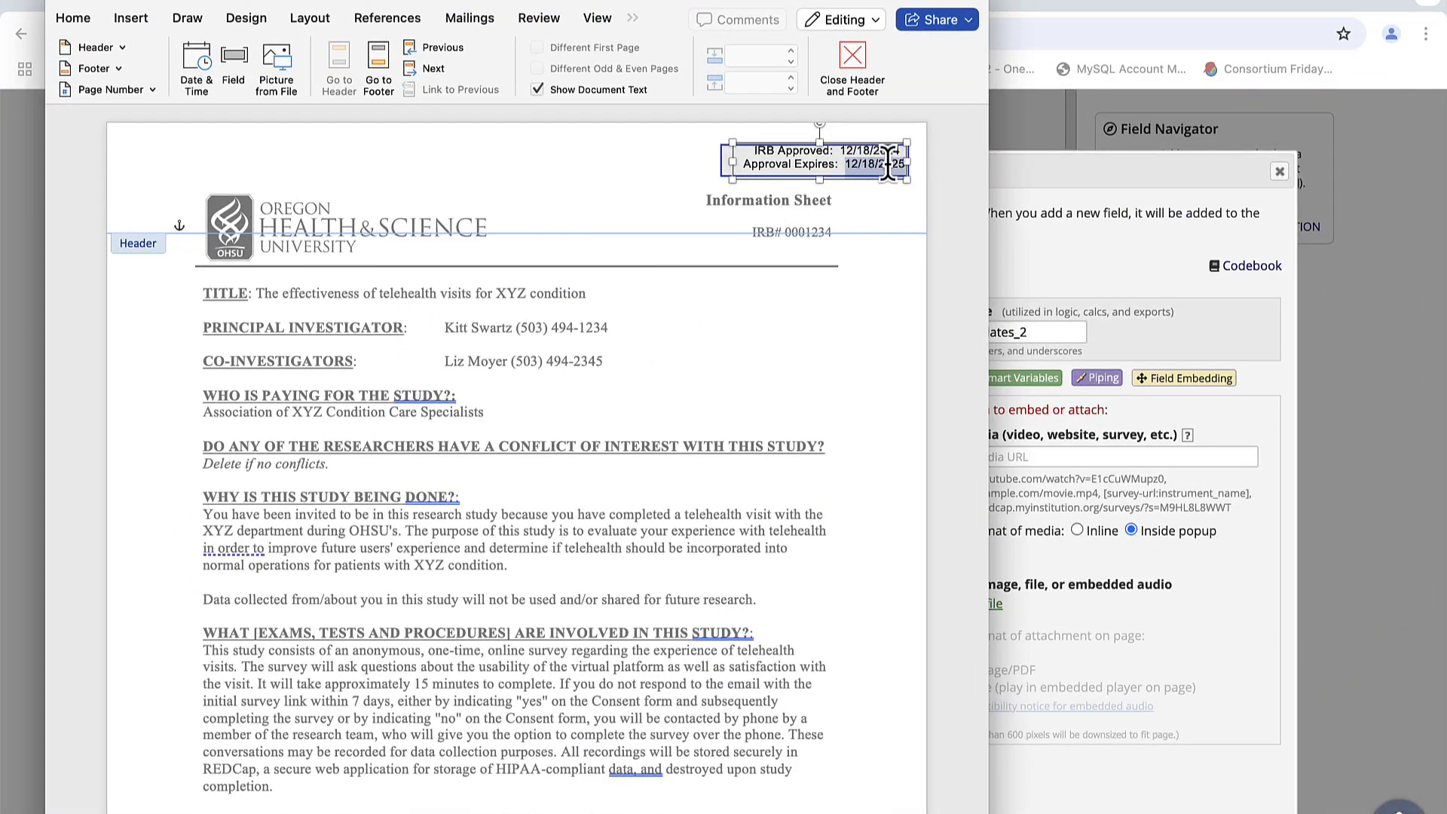
click(1073, 184)
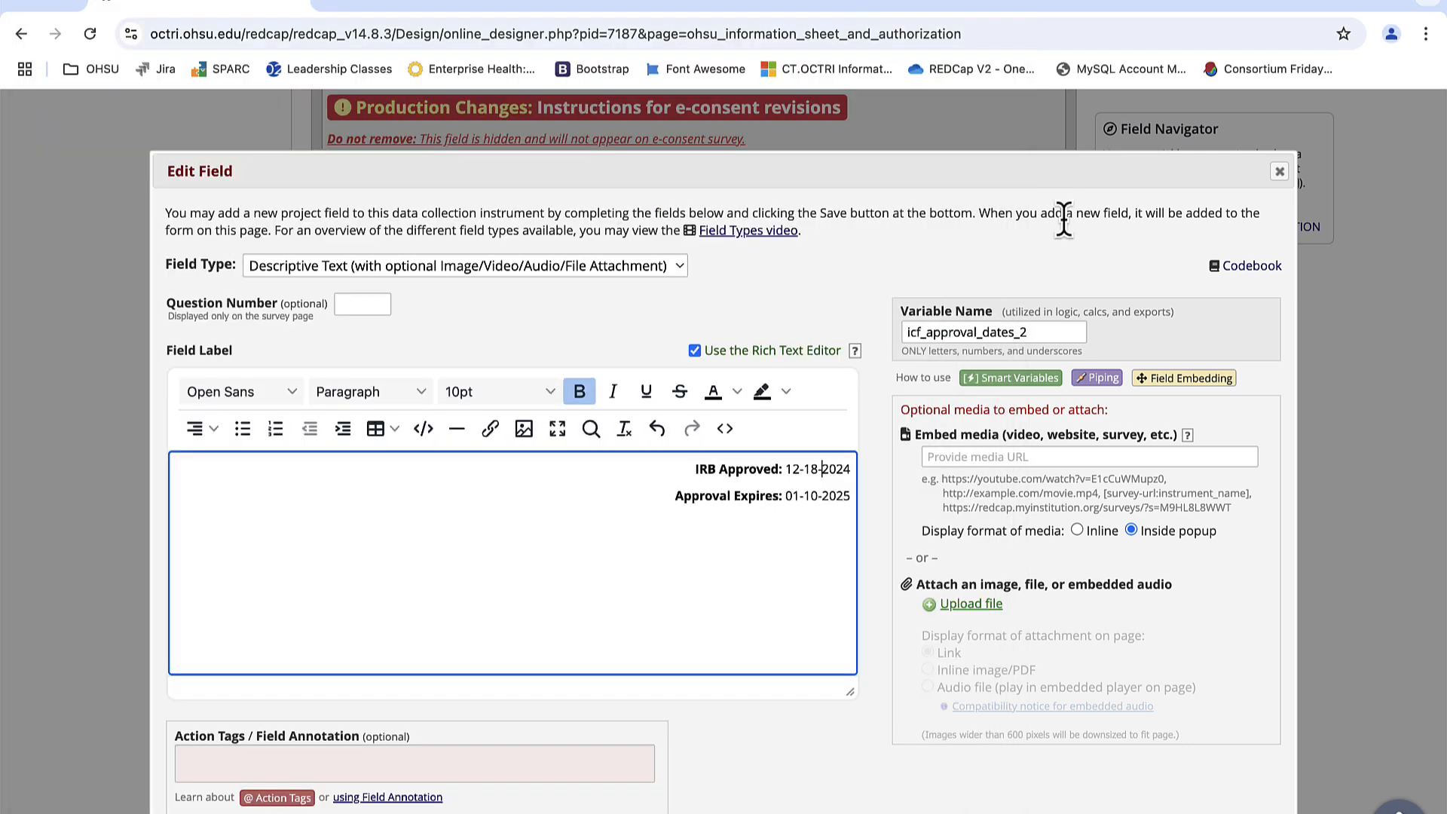
drag(786, 496, 851, 495)
key(ctrl+v)
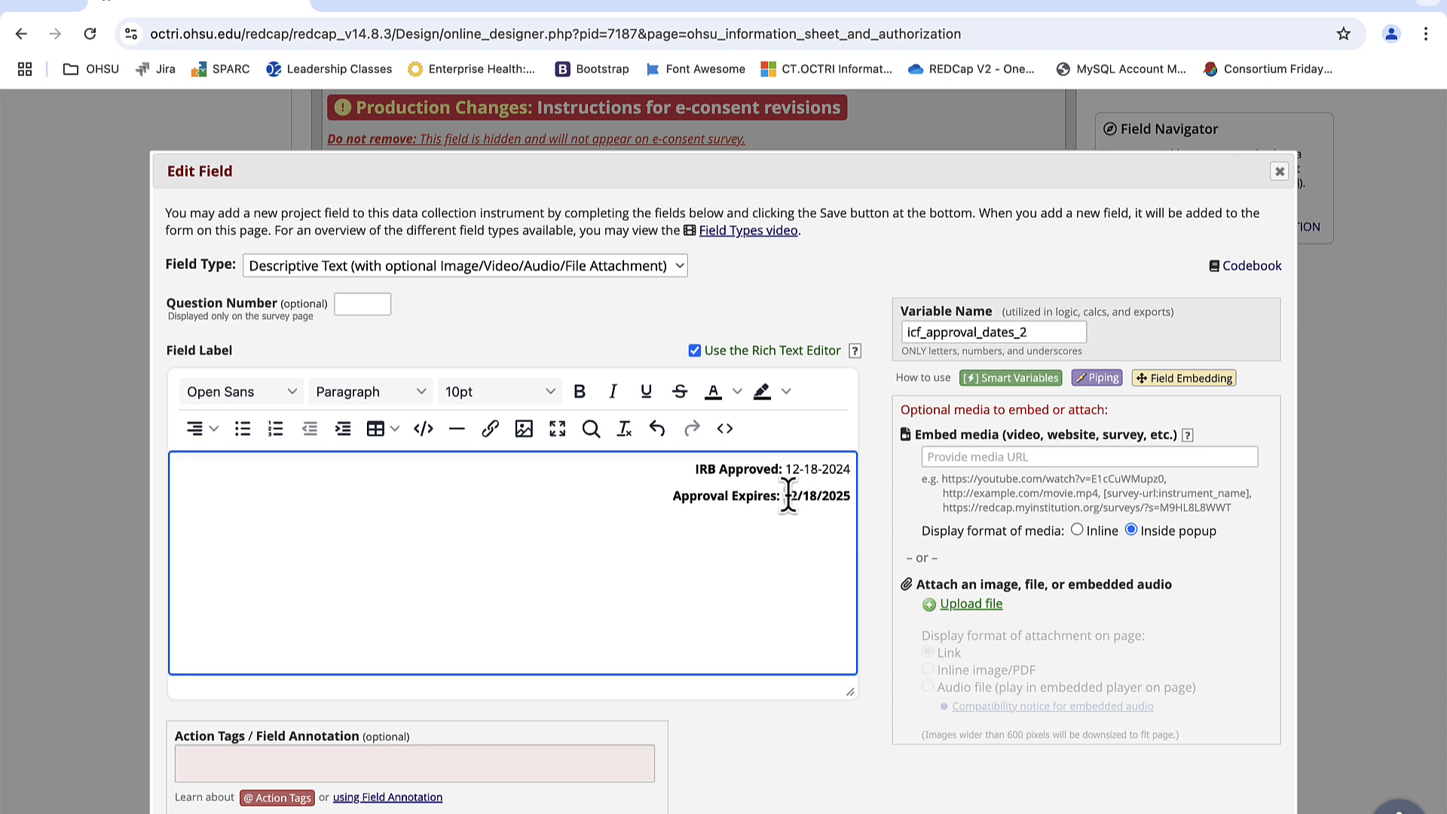
Remove the bold from the Approval Expires date, rewrite it with hyphens as 12-18-2025, and save the field
drag(788, 495, 867, 499)
key(ctrl+b)
key(Left)
key(Right)
key(Right)
key(Right)
key(BackSpace)
text(-)
key(Right)
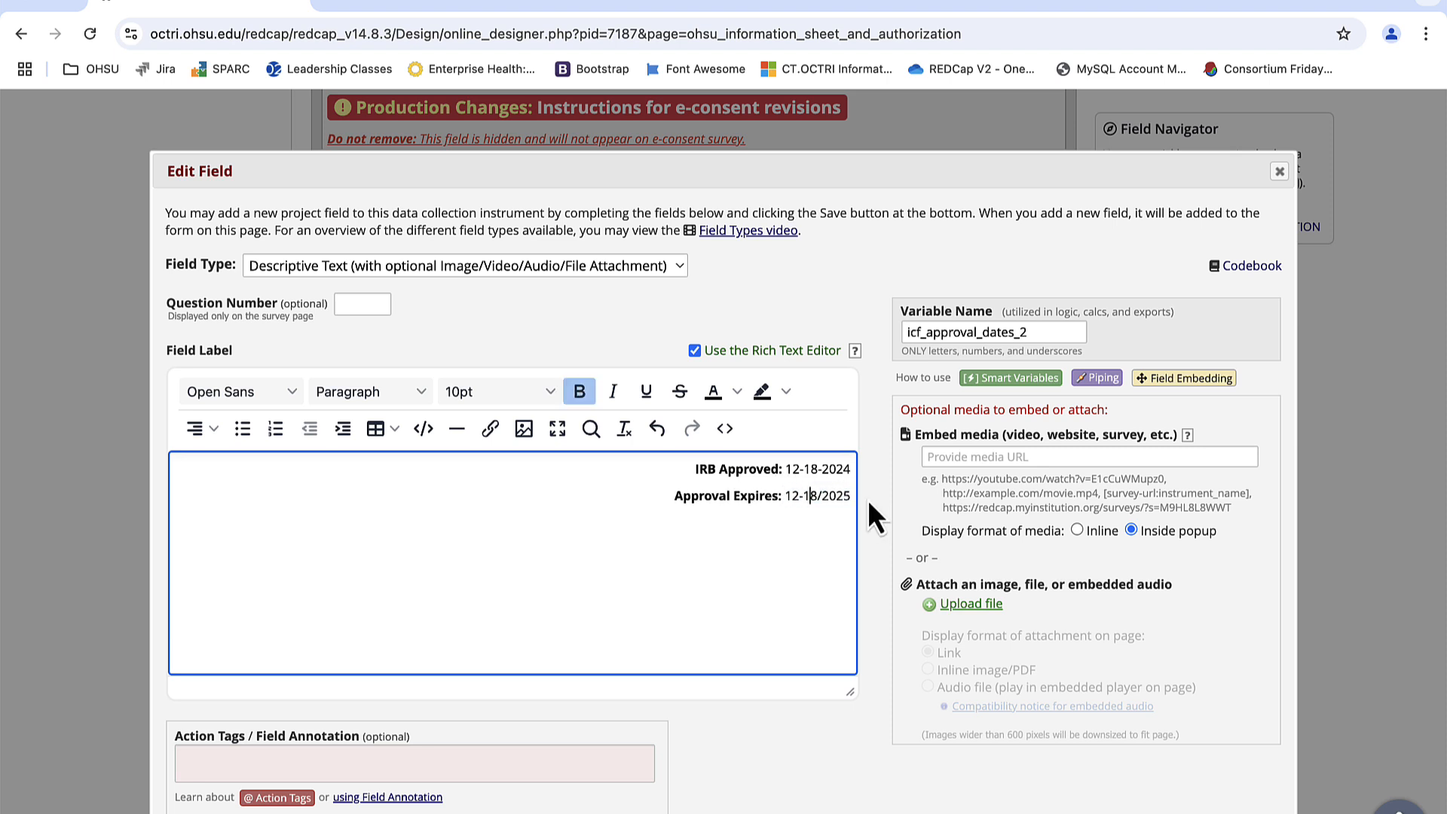
key(BackSpace)
text(-)
key(super+s)
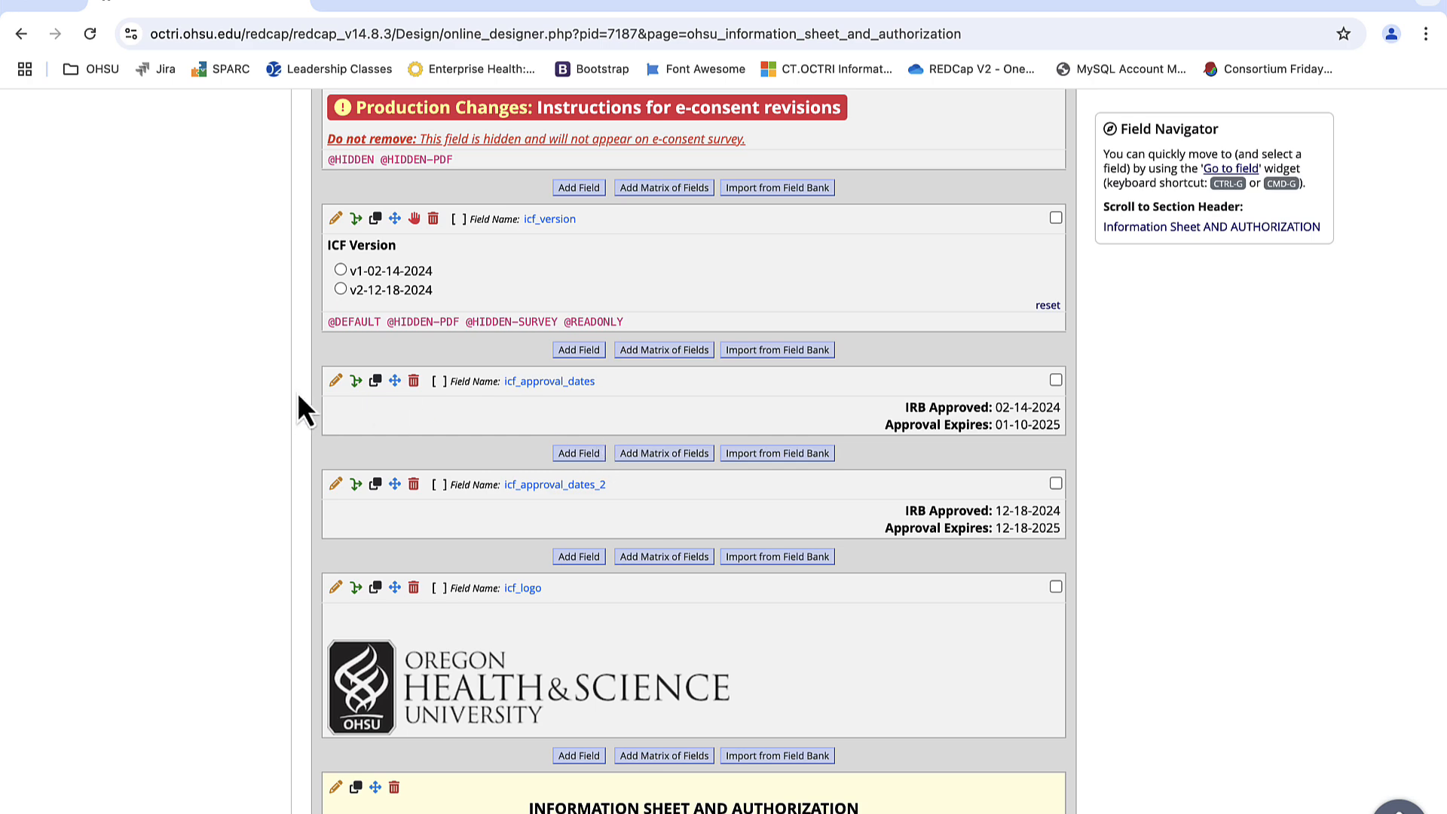
Set and save the branching logic [icf_version] = '1' for the original icf_approval_dates field
click(356, 381)
click(533, 359)
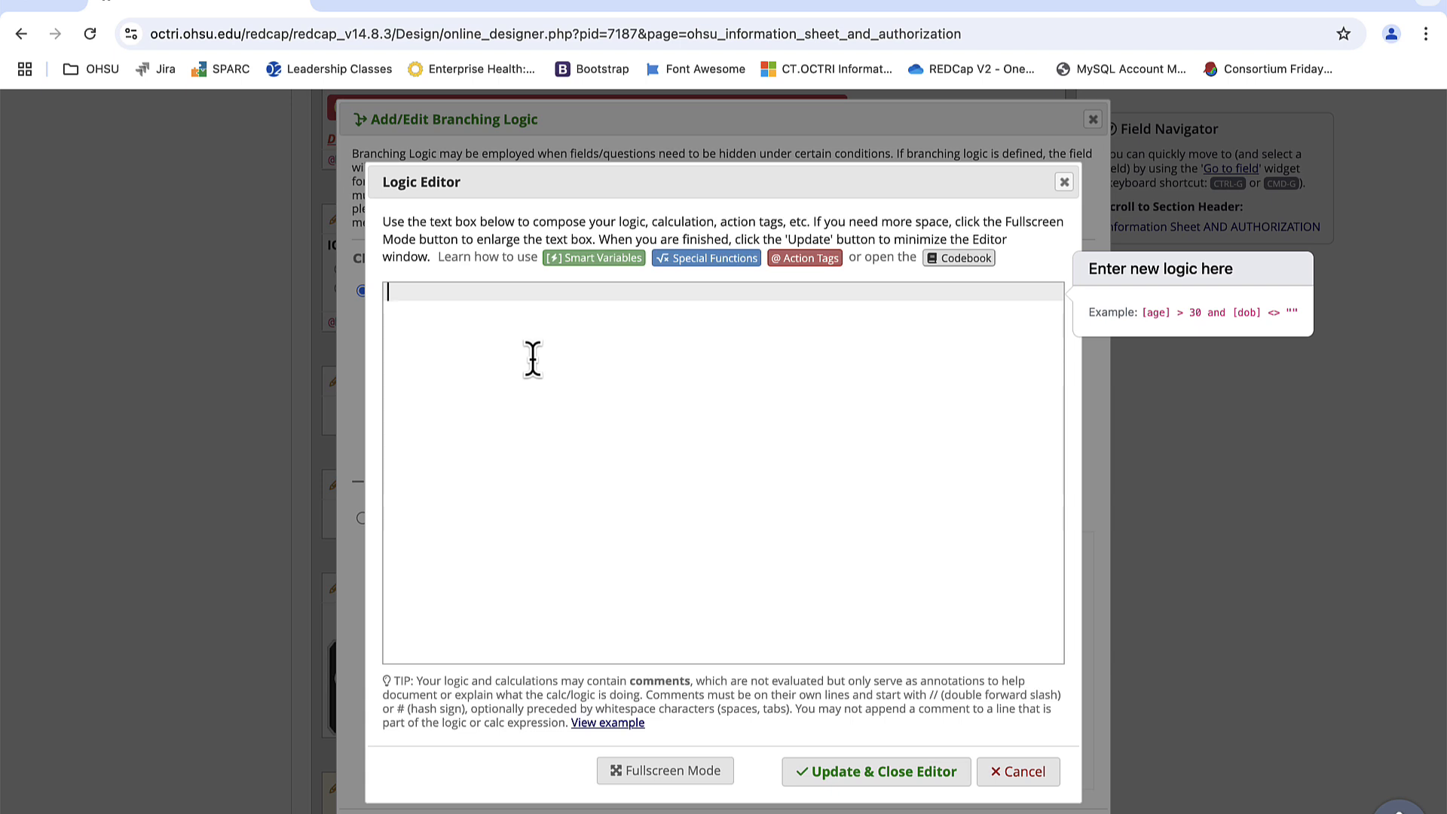
text([icf)
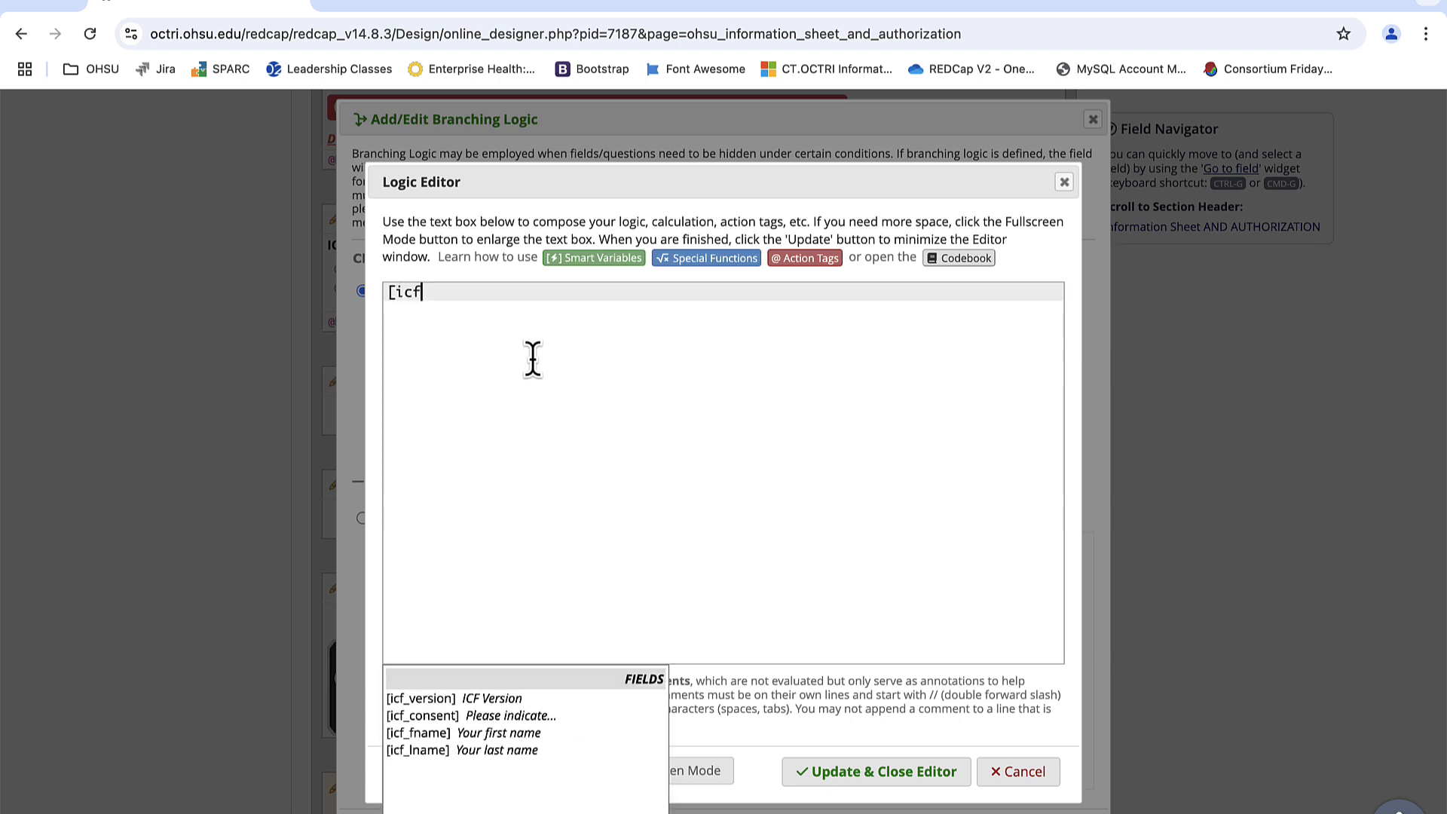
click(452, 700)
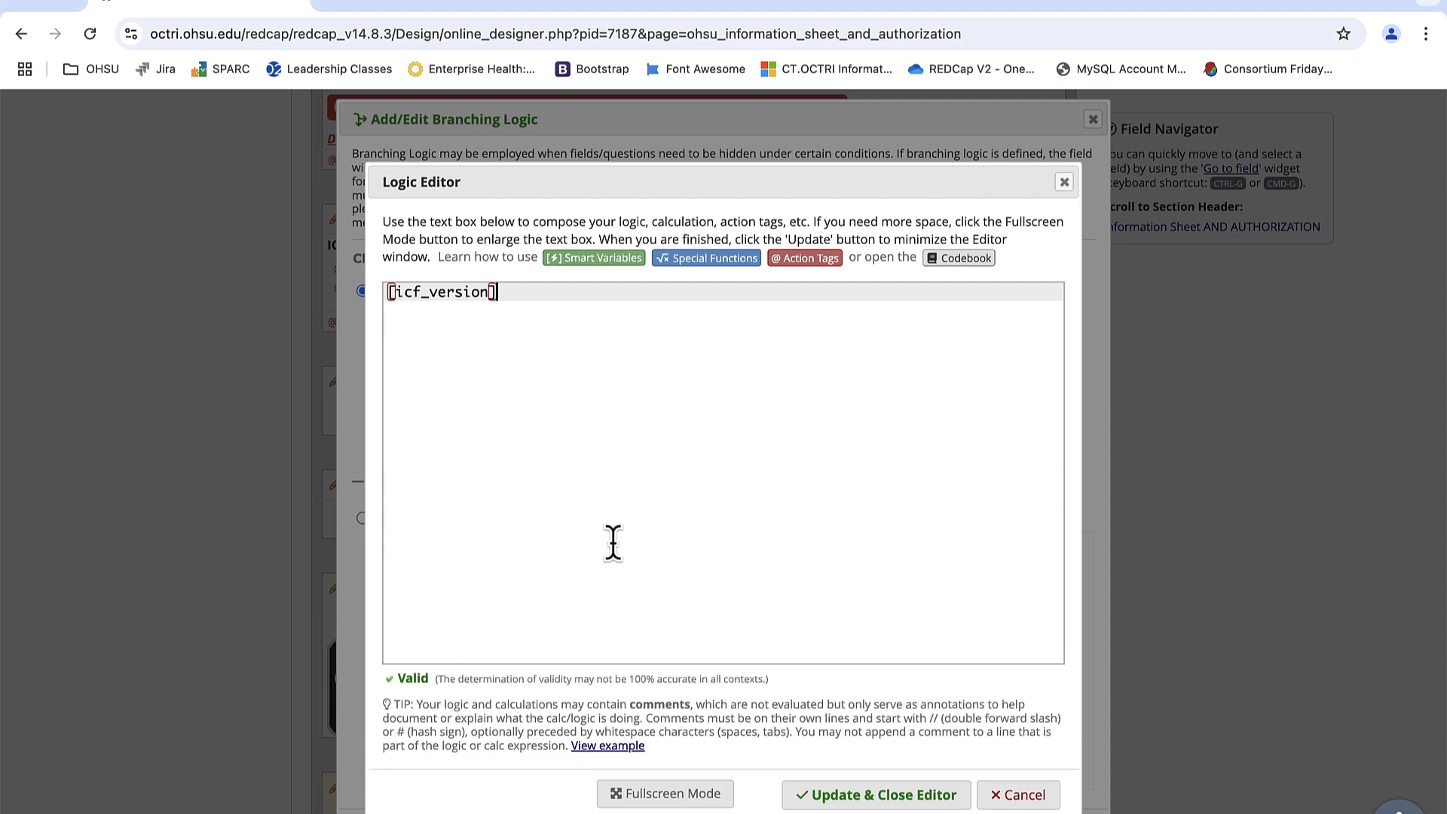
text(= '1')
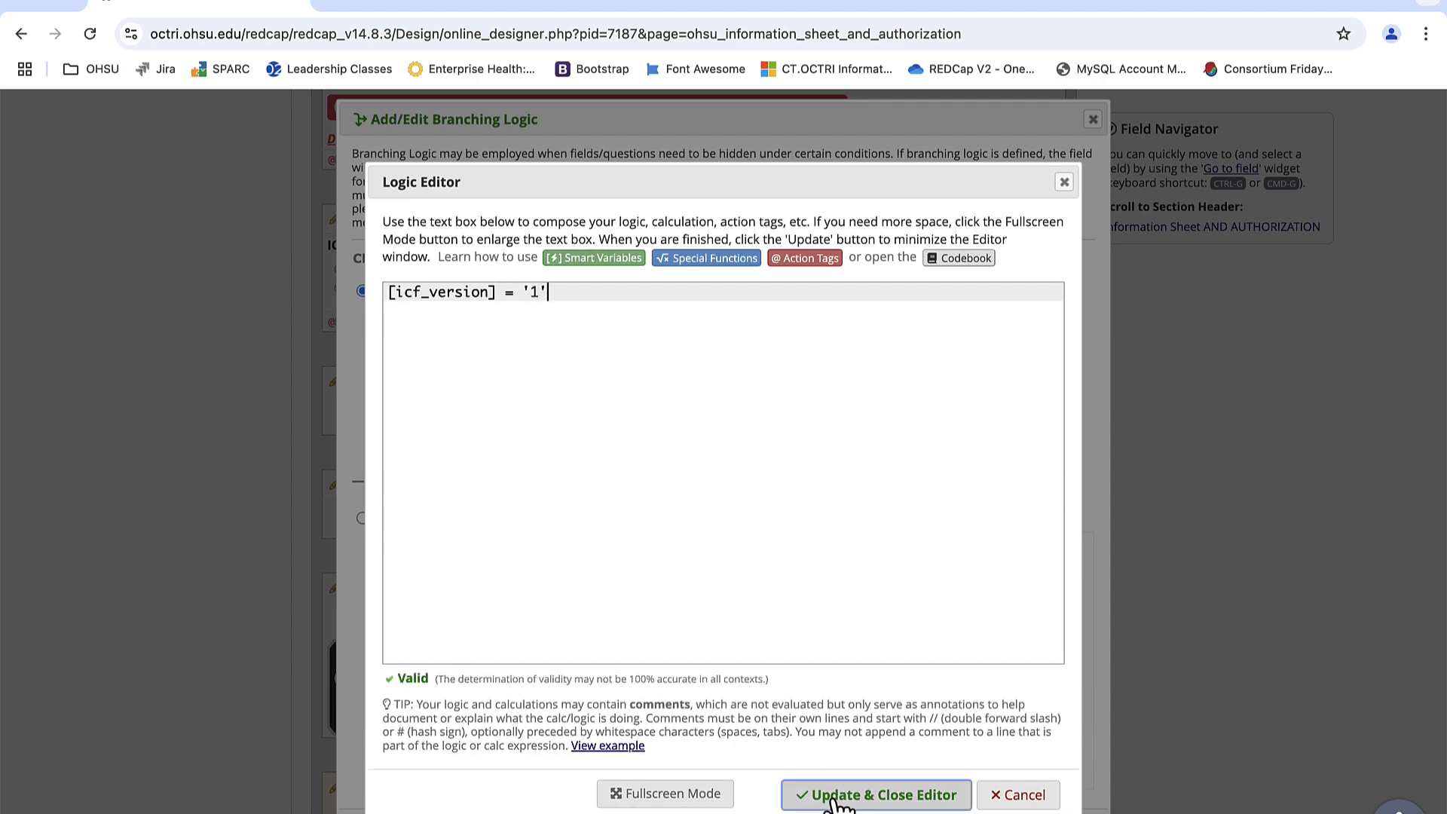
click(834, 800)
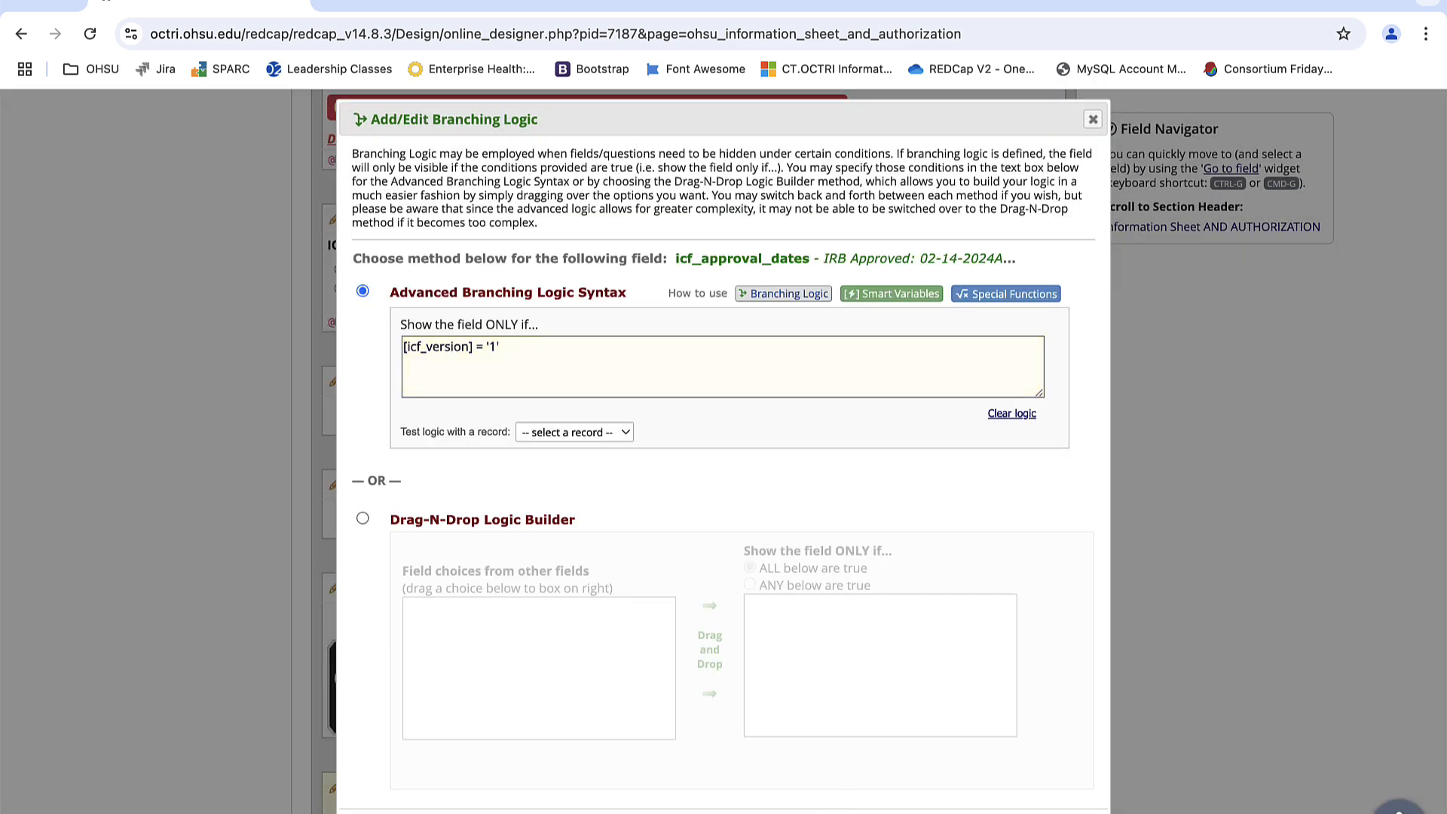
click(1075, 813)
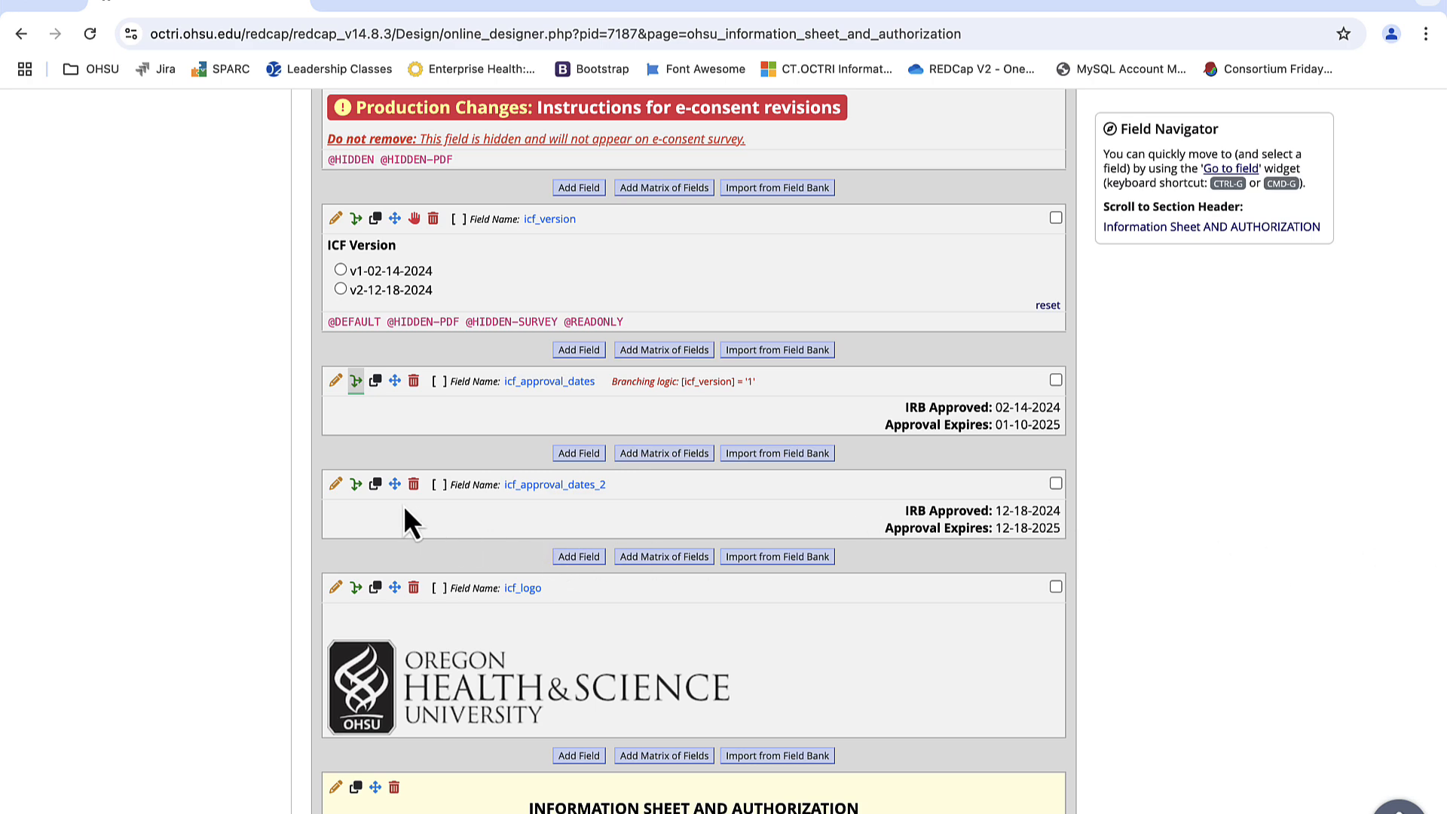
Set and save the branching logic [icf_version] = '2' for the icf_approval_dates_2 field
click(356, 484)
click(536, 354)
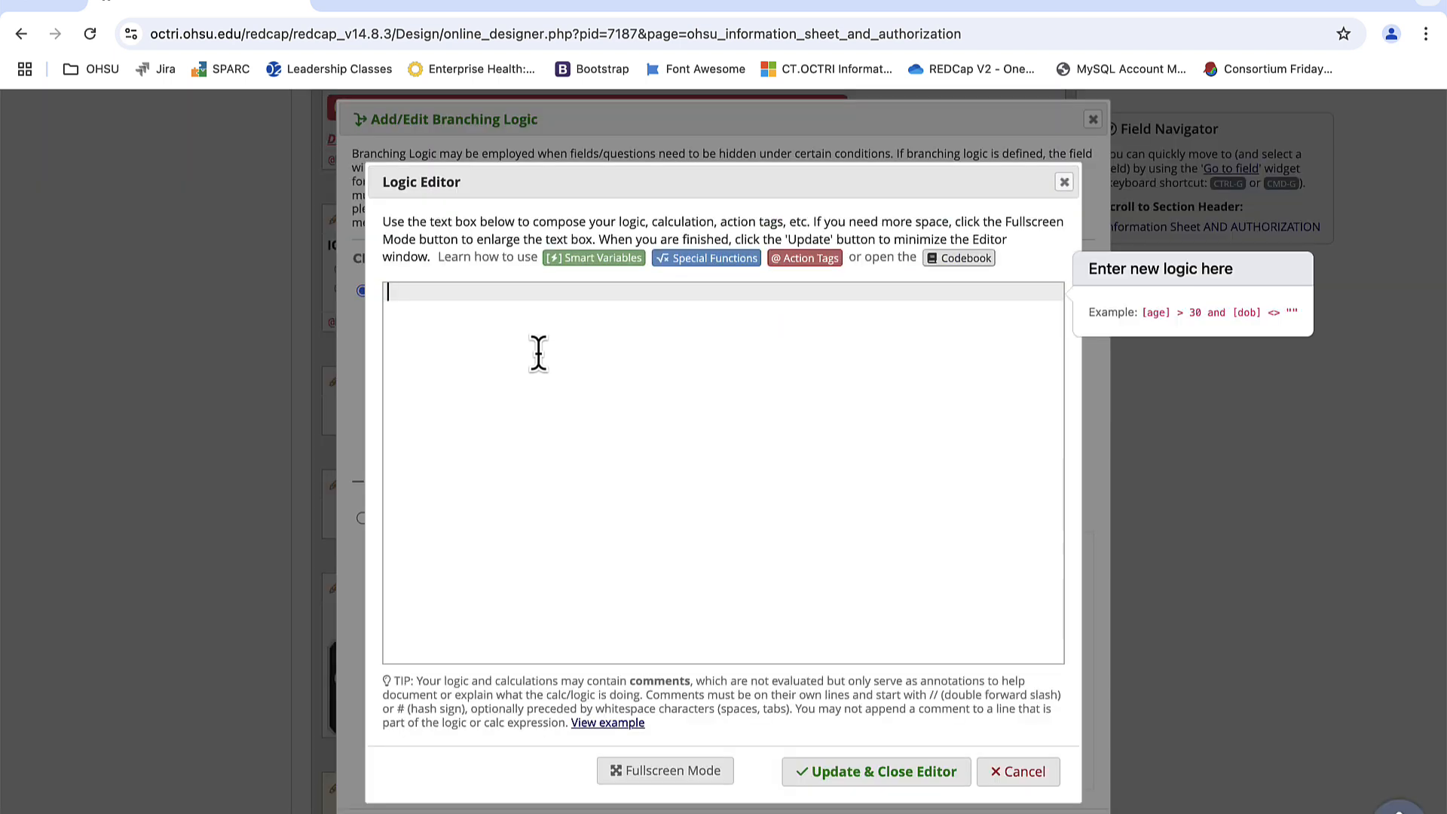
text([icf)
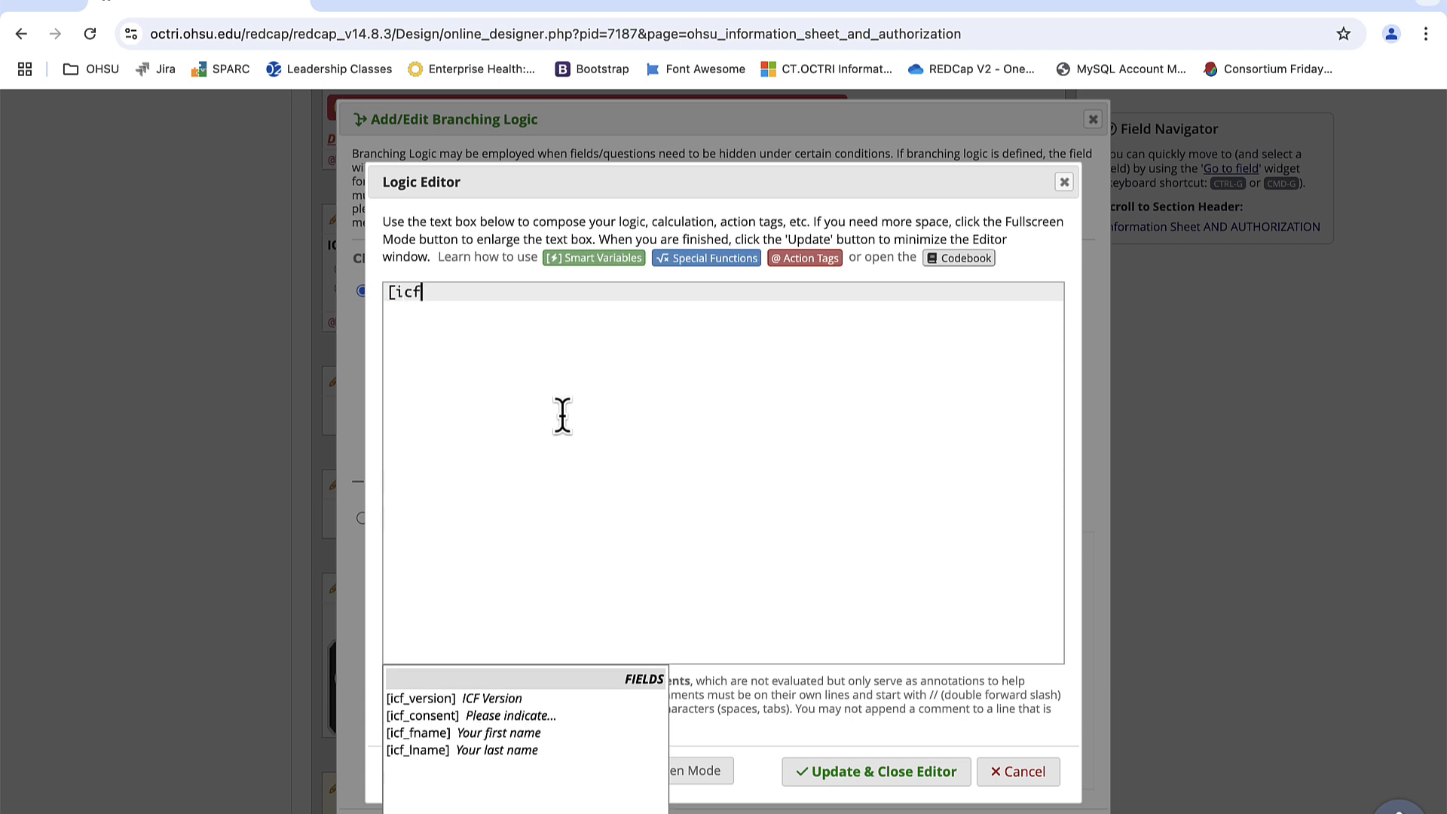
click(471, 699)
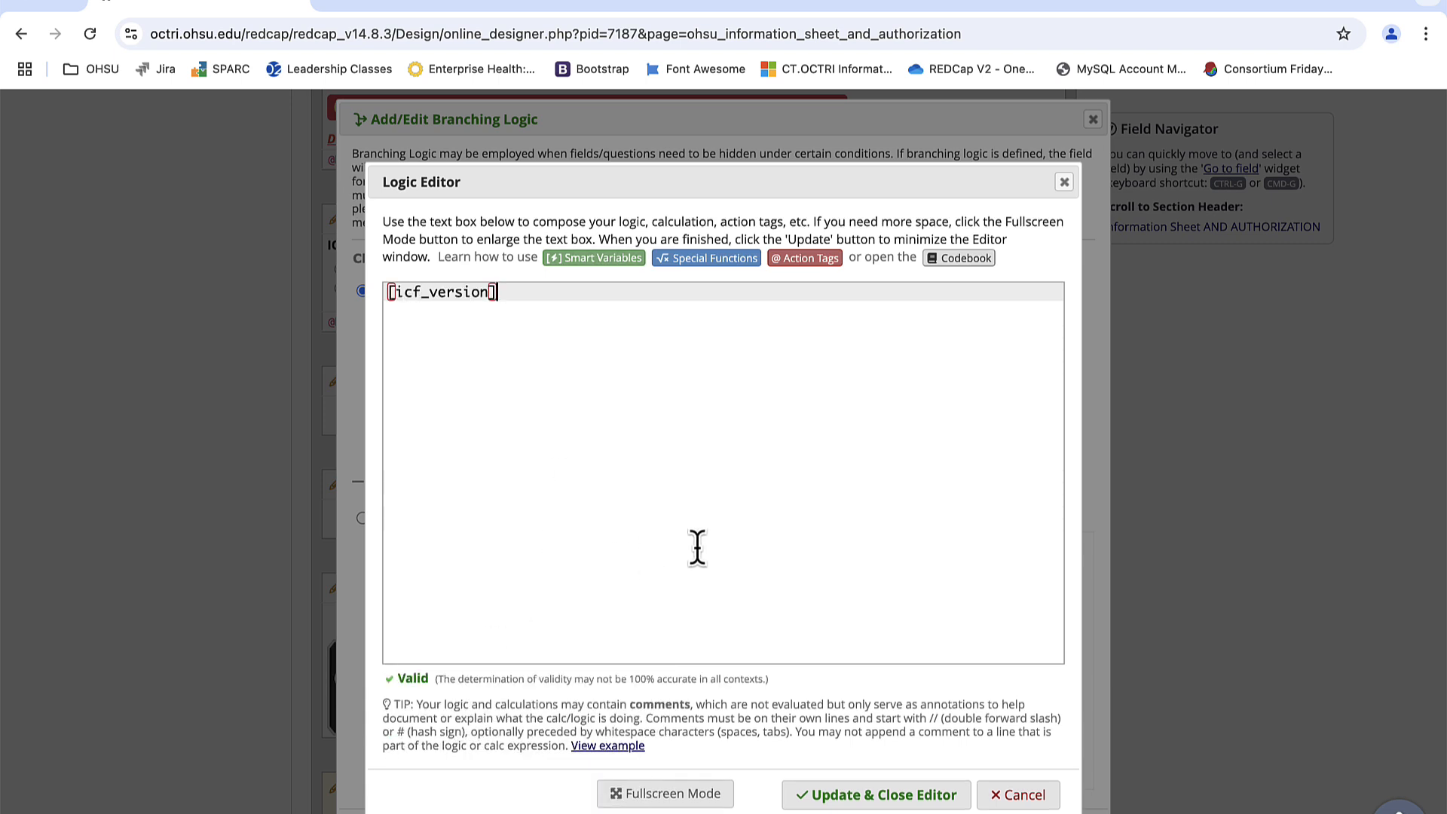
text(= '2')
click(879, 801)
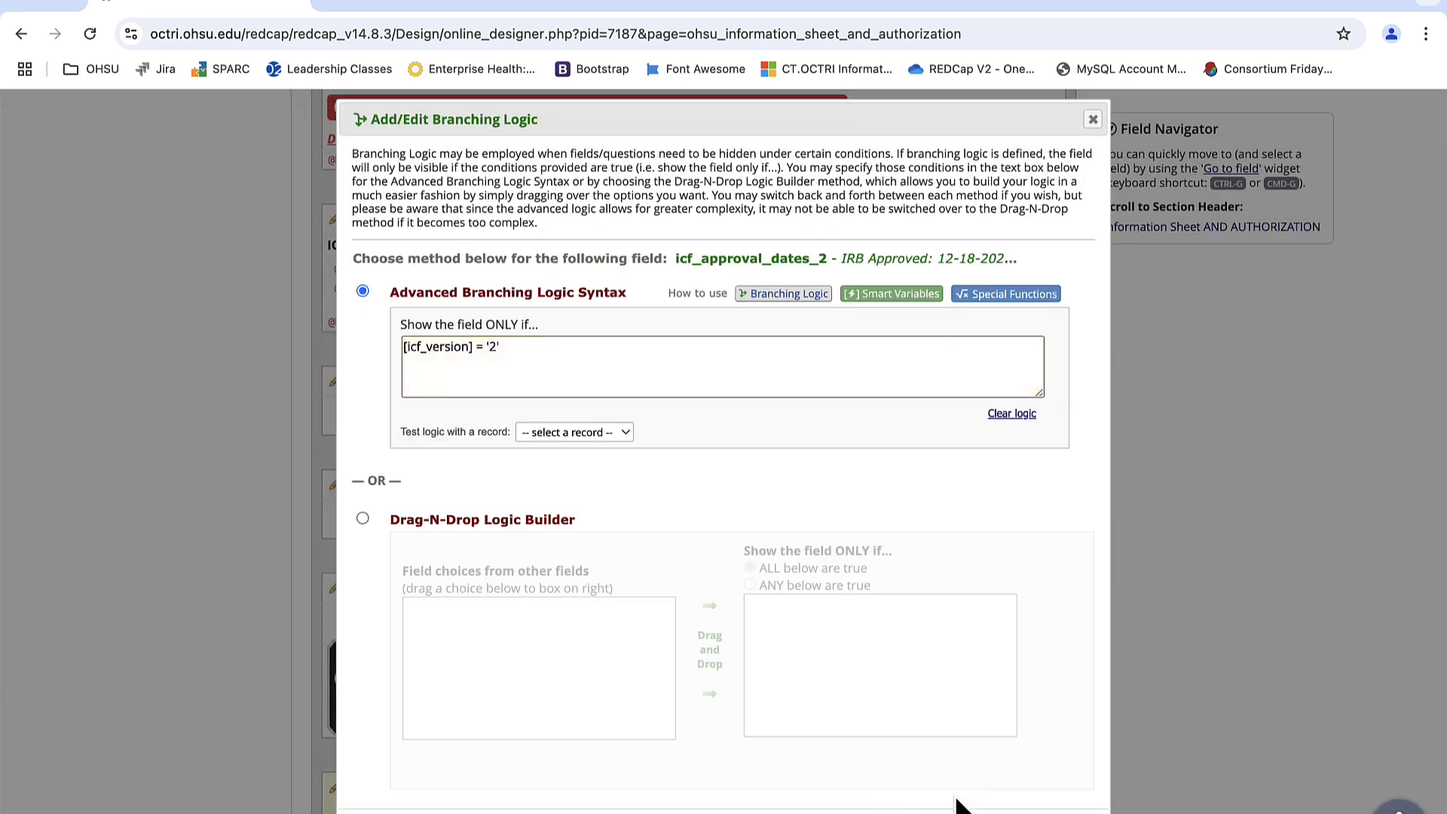
click(1066, 813)
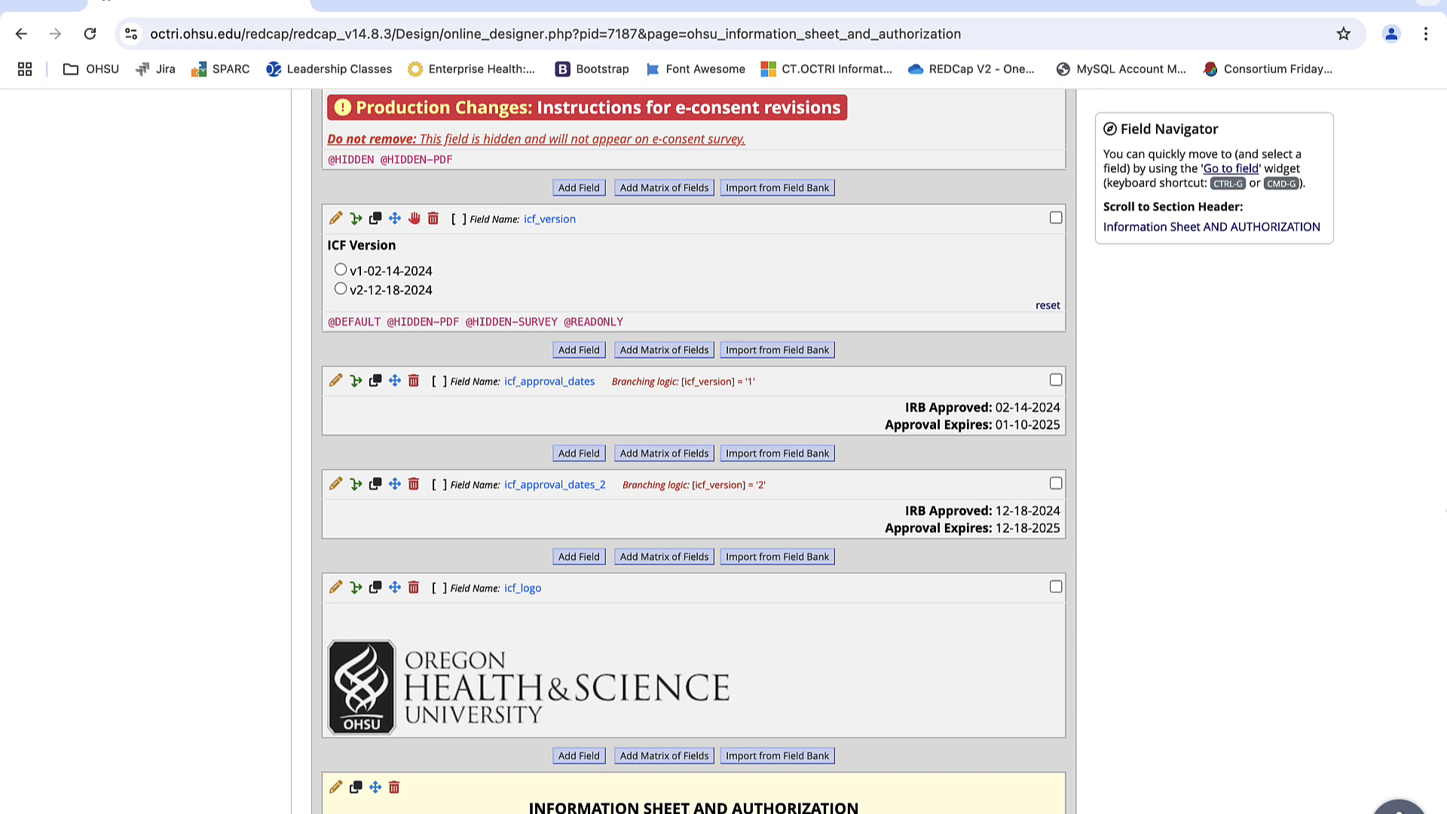
Switch to the Word consent document and copy all paragraphs under the heading about exams, tests and procedures
scroll(1444, 486, up, 1)
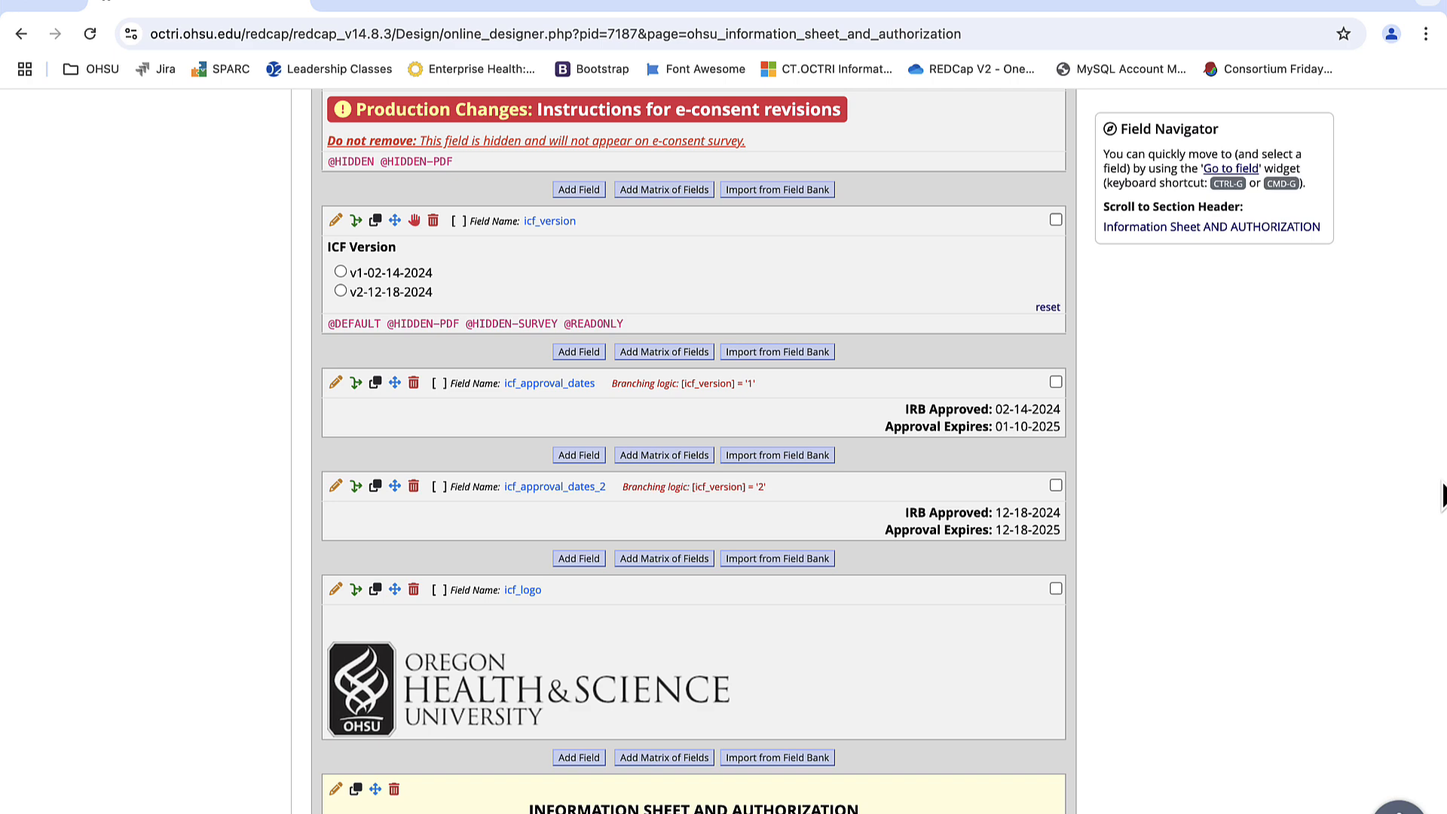
scroll(1443, 494, down, 15)
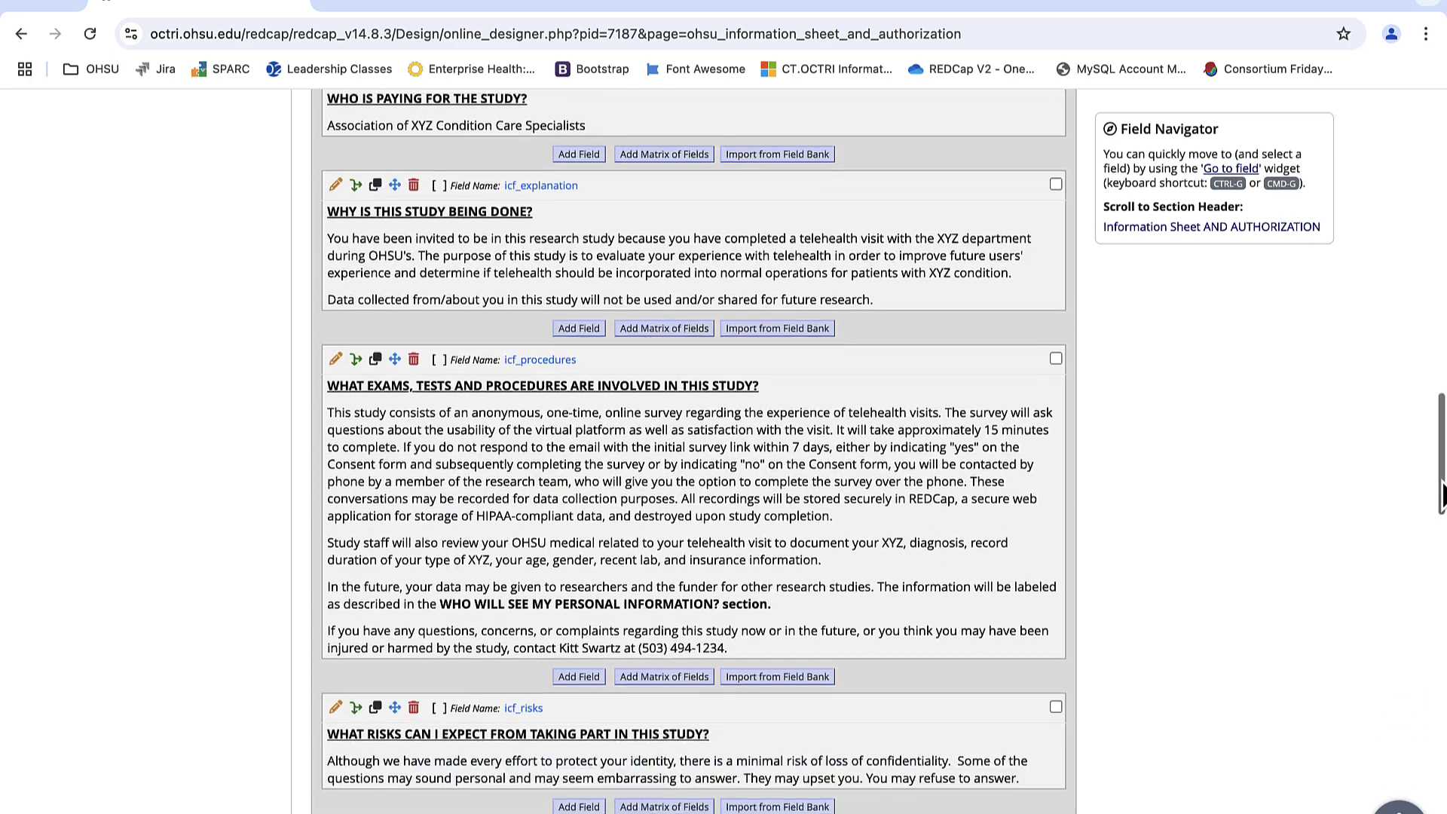
scroll(1443, 494, down, 2)
scroll(1443, 494, down, 1)
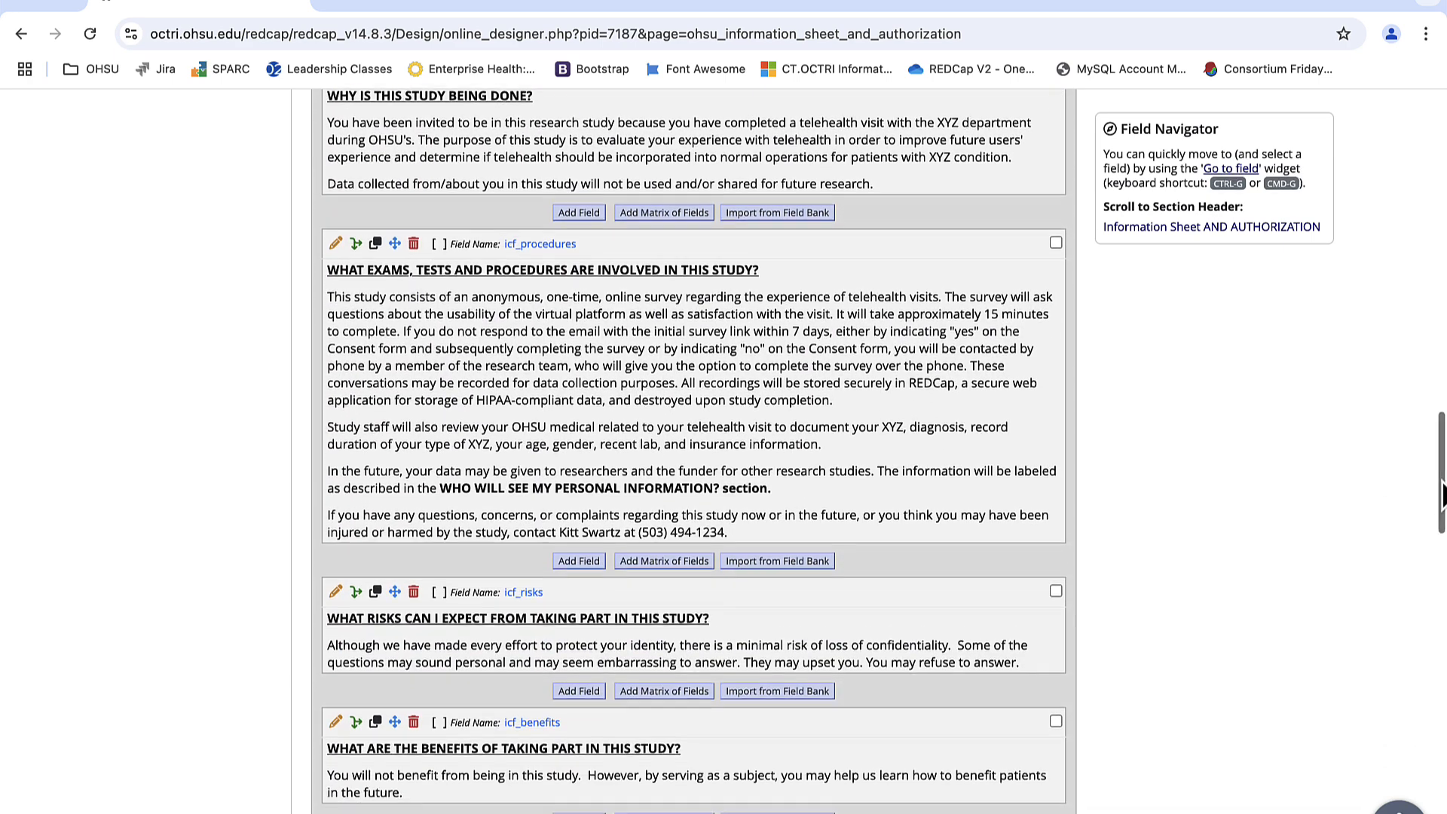
scroll(1443, 493, down, 1)
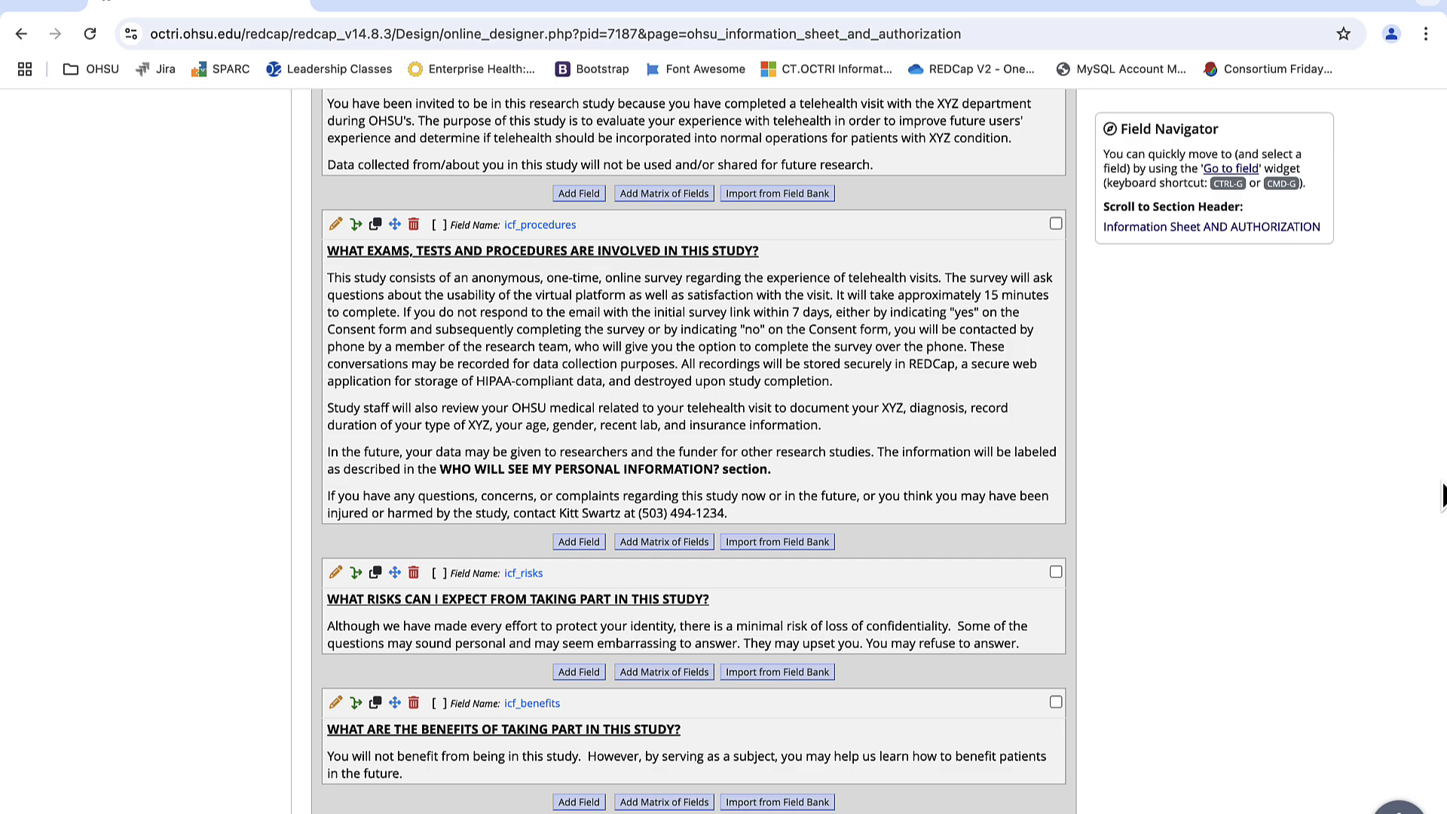
key(ctrl+Up)
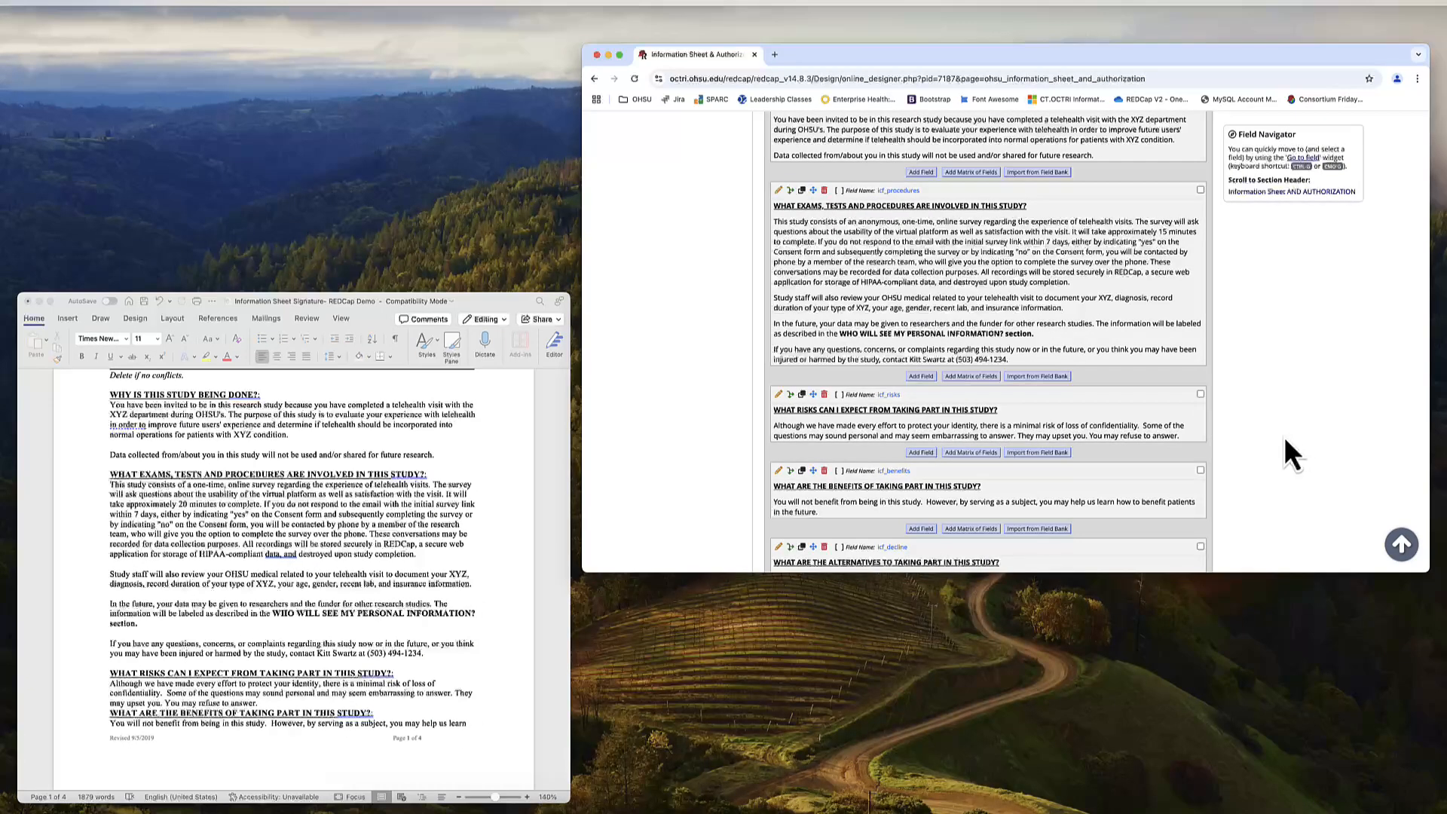
click(413, 314)
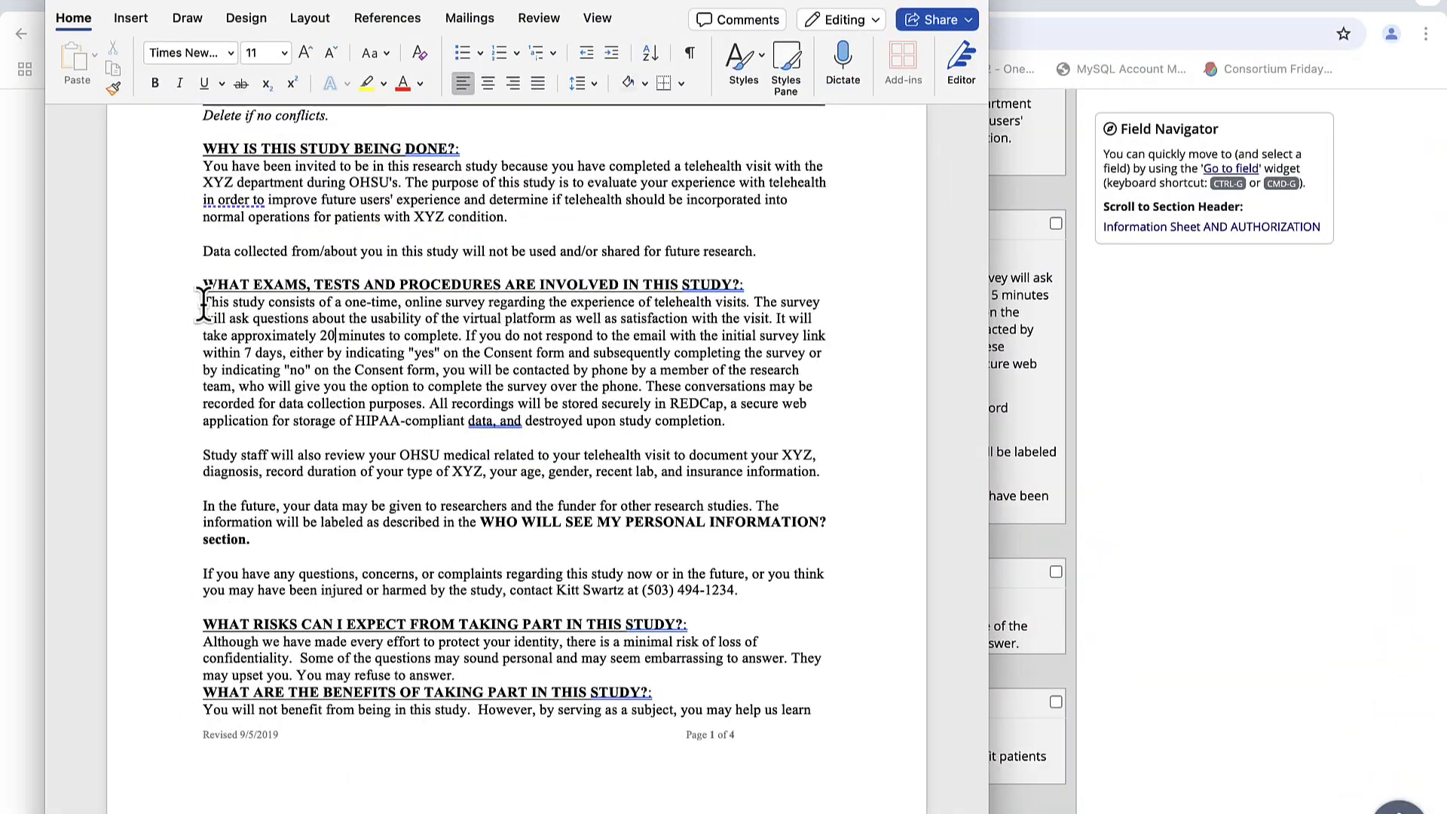
drag(204, 303, 746, 597)
key(super+c)
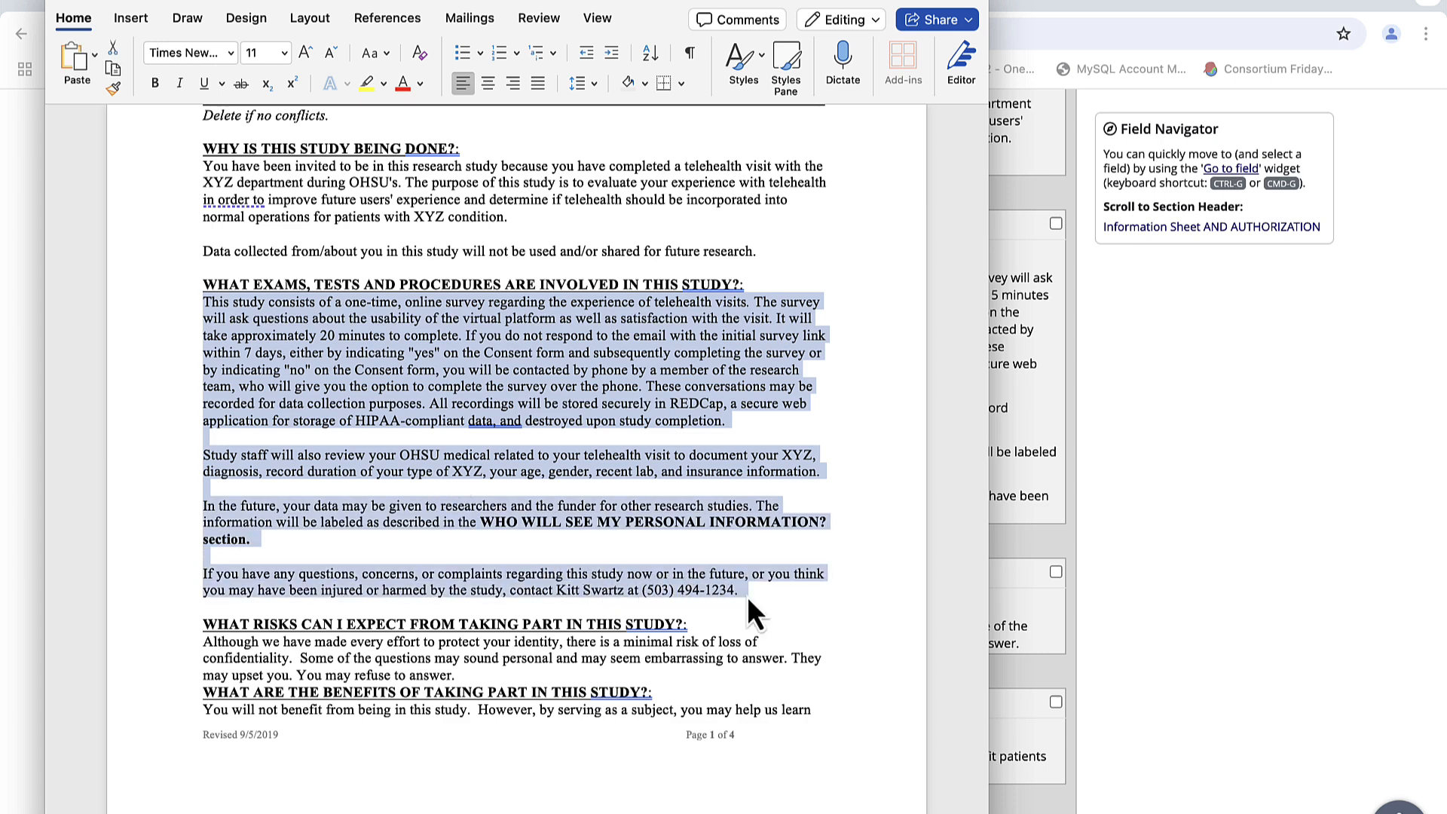
Back in REDCap, duplicate the icf_procedures field and replace the body text below the copy's heading with the copied Word paragraphs
click(1374, 477)
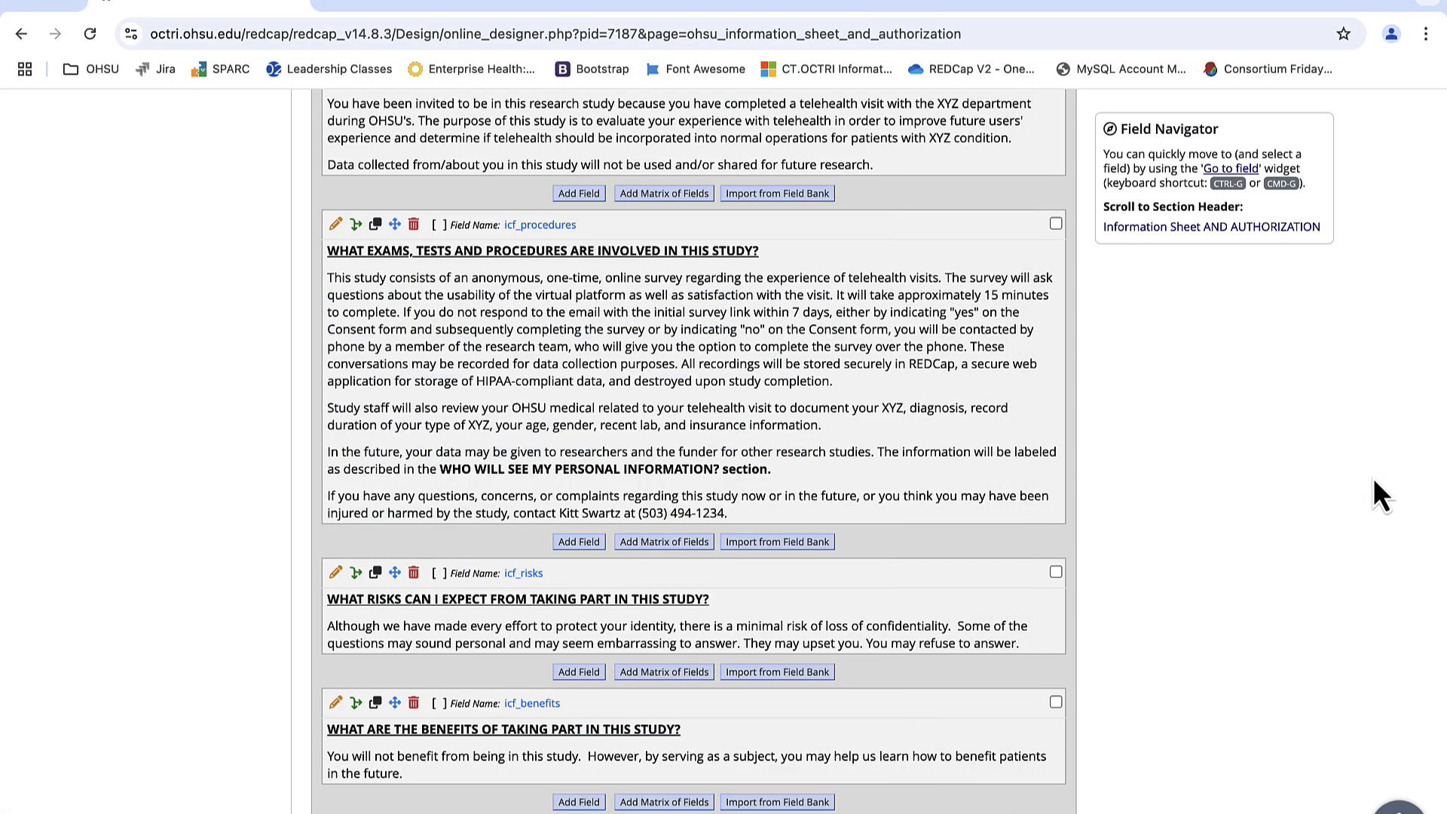
click(377, 224)
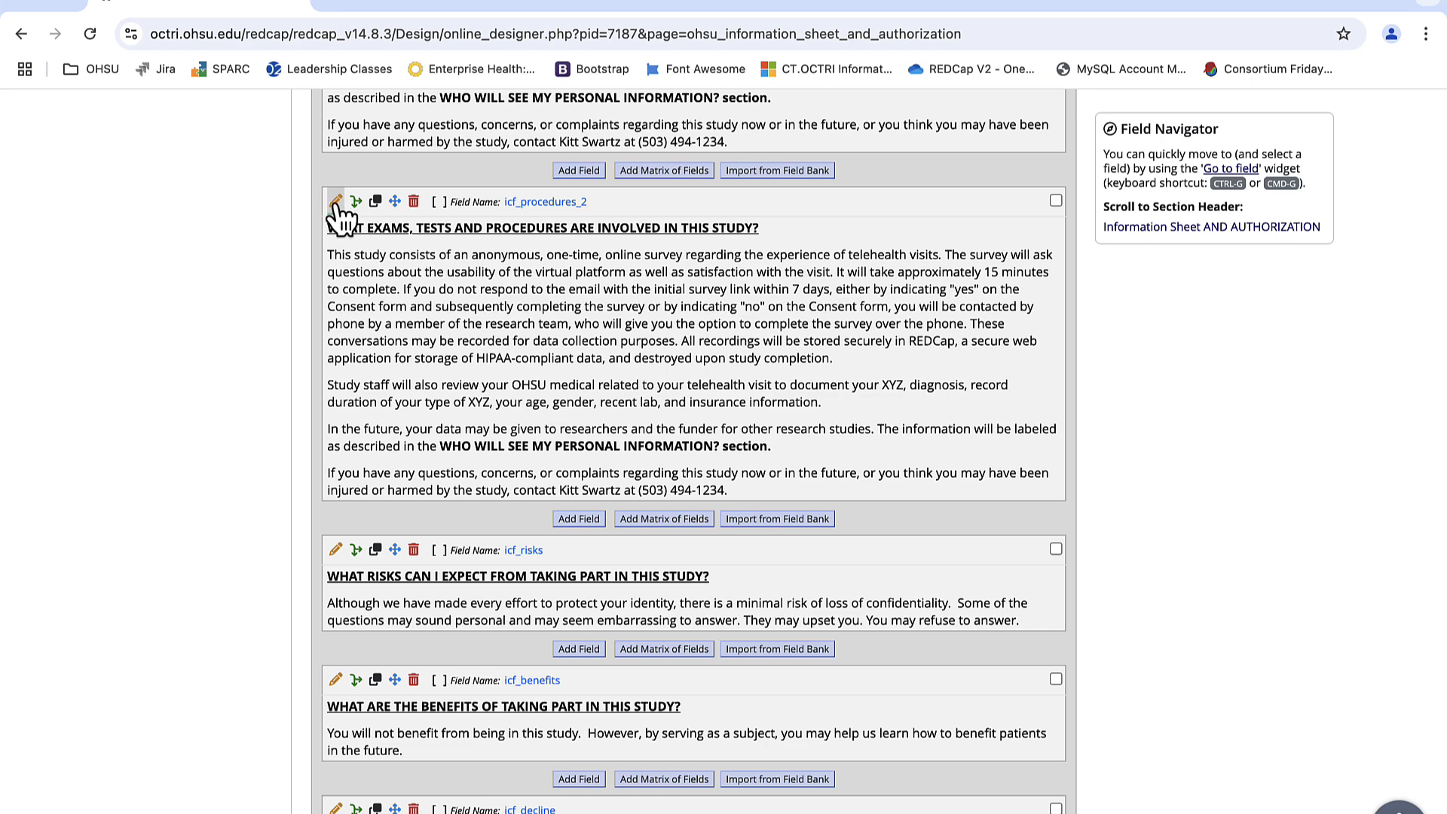
click(334, 202)
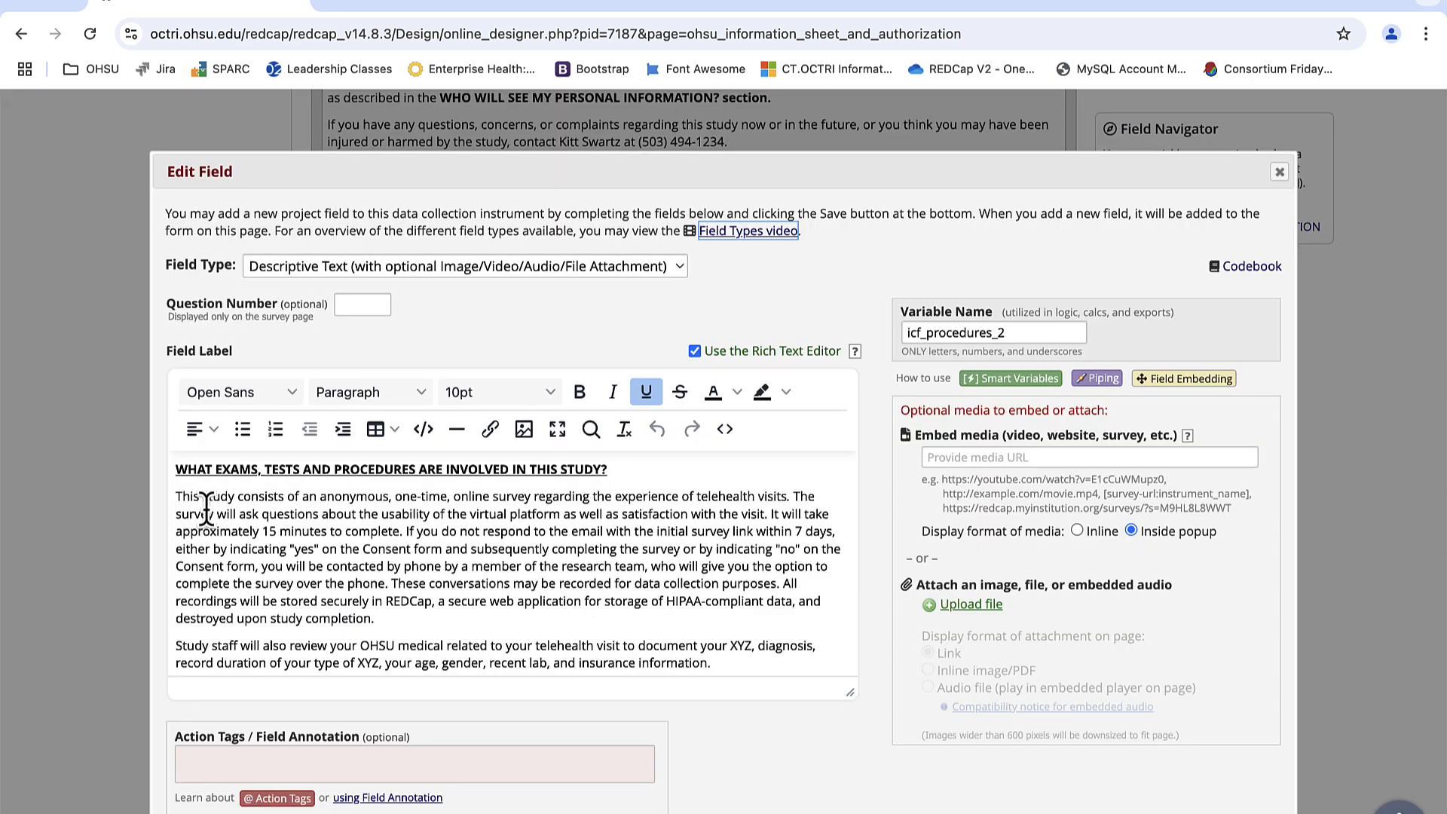
drag(177, 497, 722, 692)
key(super+v)
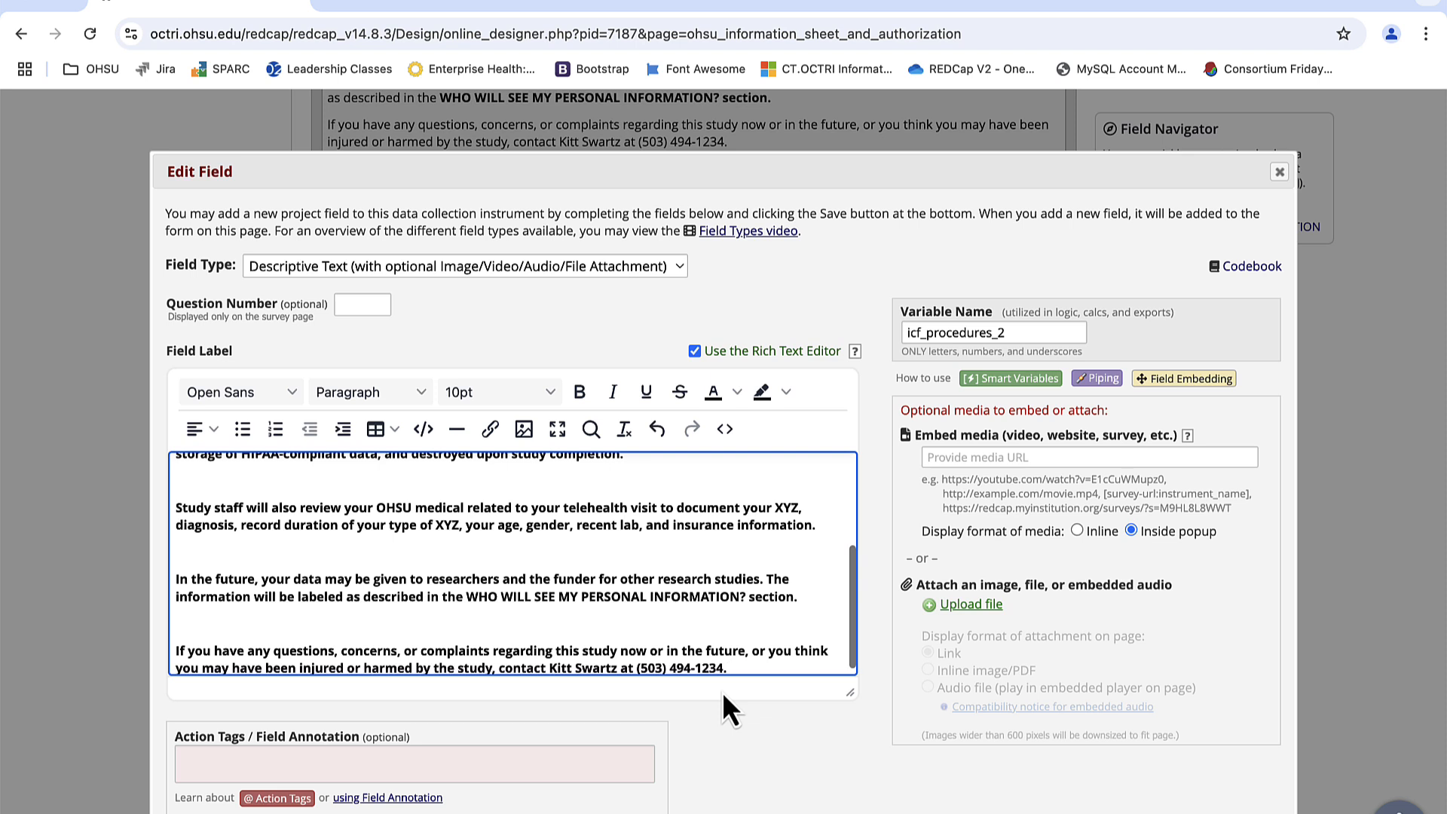
Remove the extra blank lines between the pasted paragraphs in the field label
click(690, 625)
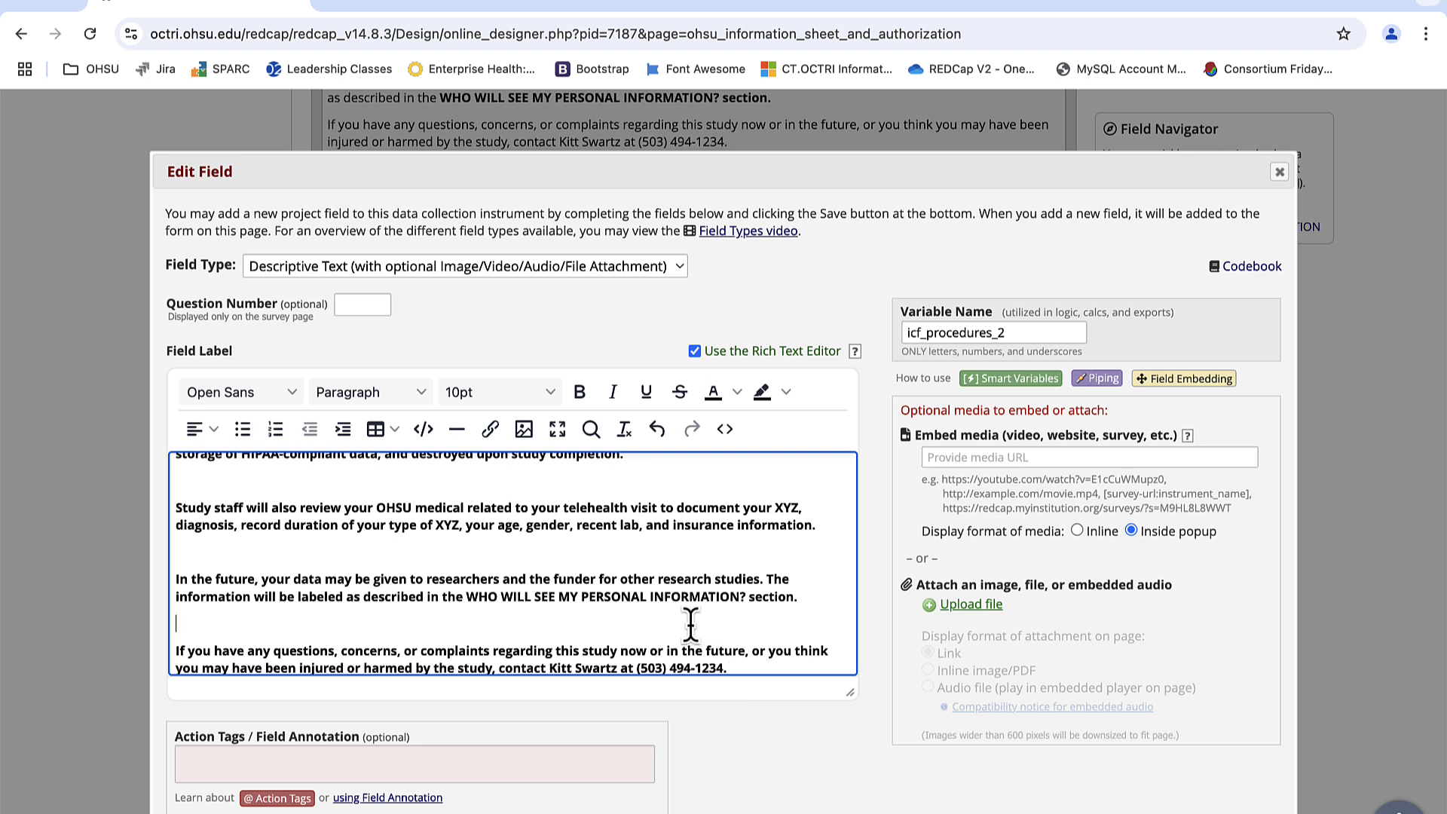
key(BackSpace)
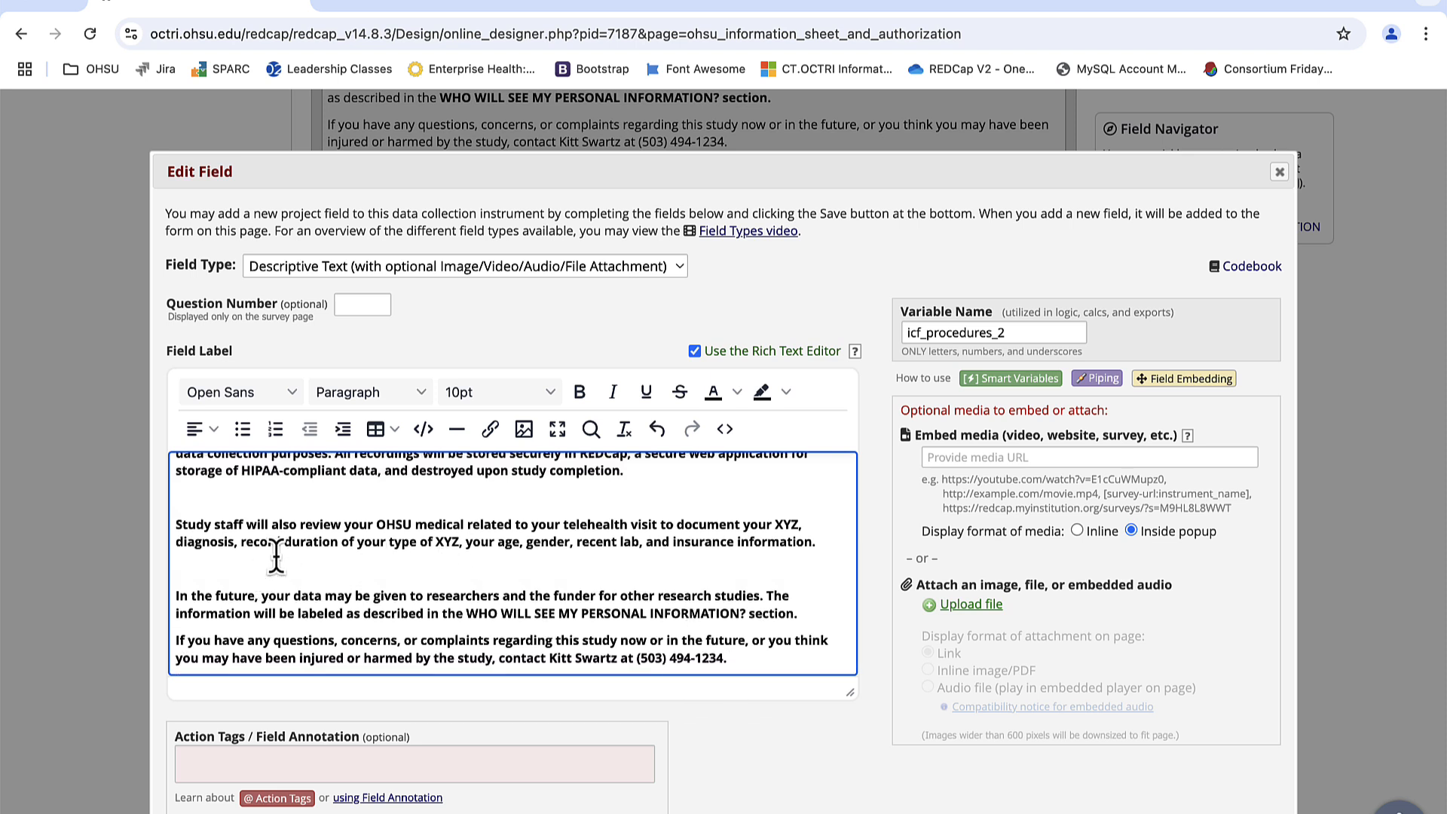
click(255, 567)
key(BackSpace)
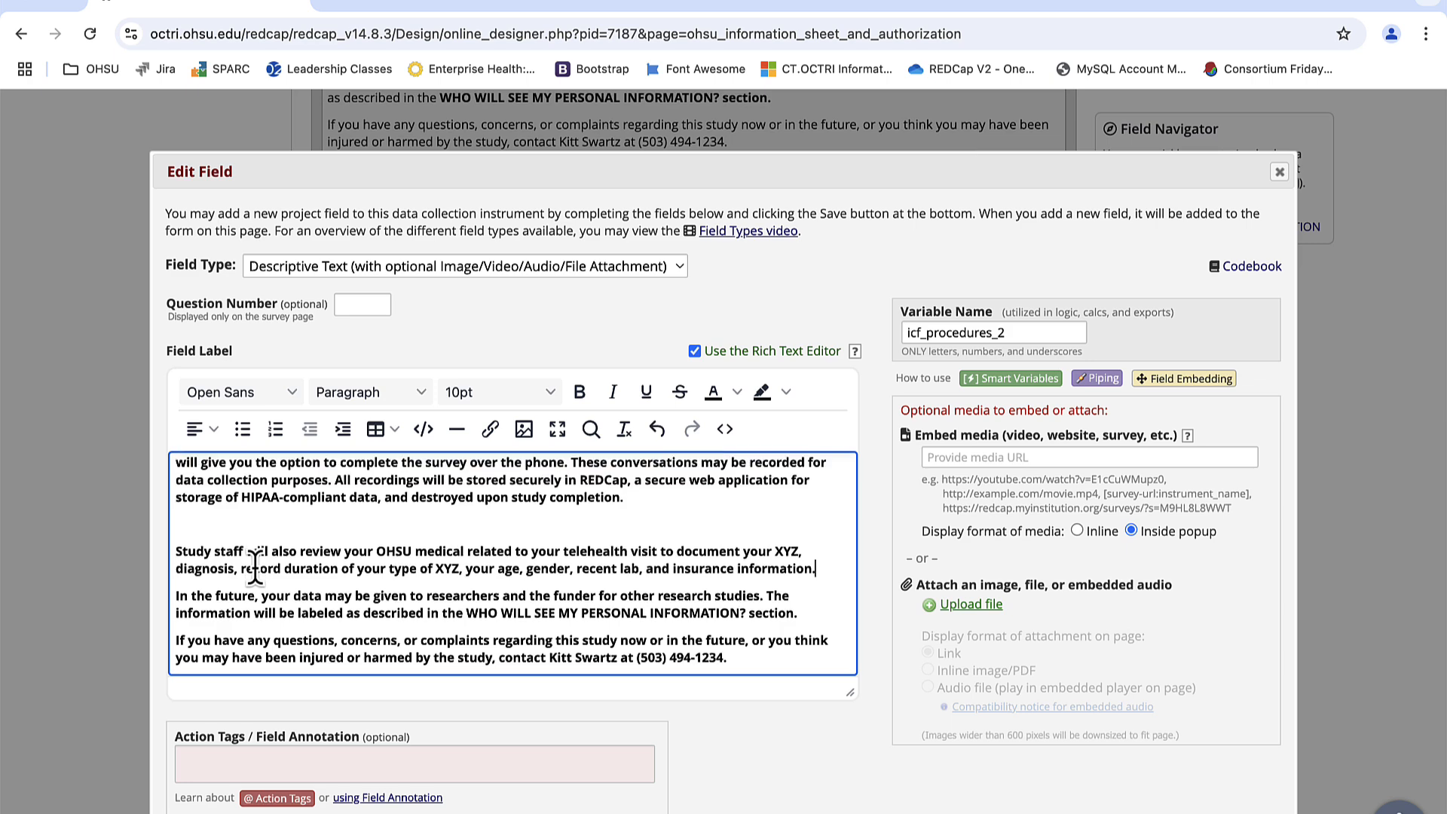
key(BackSpace)
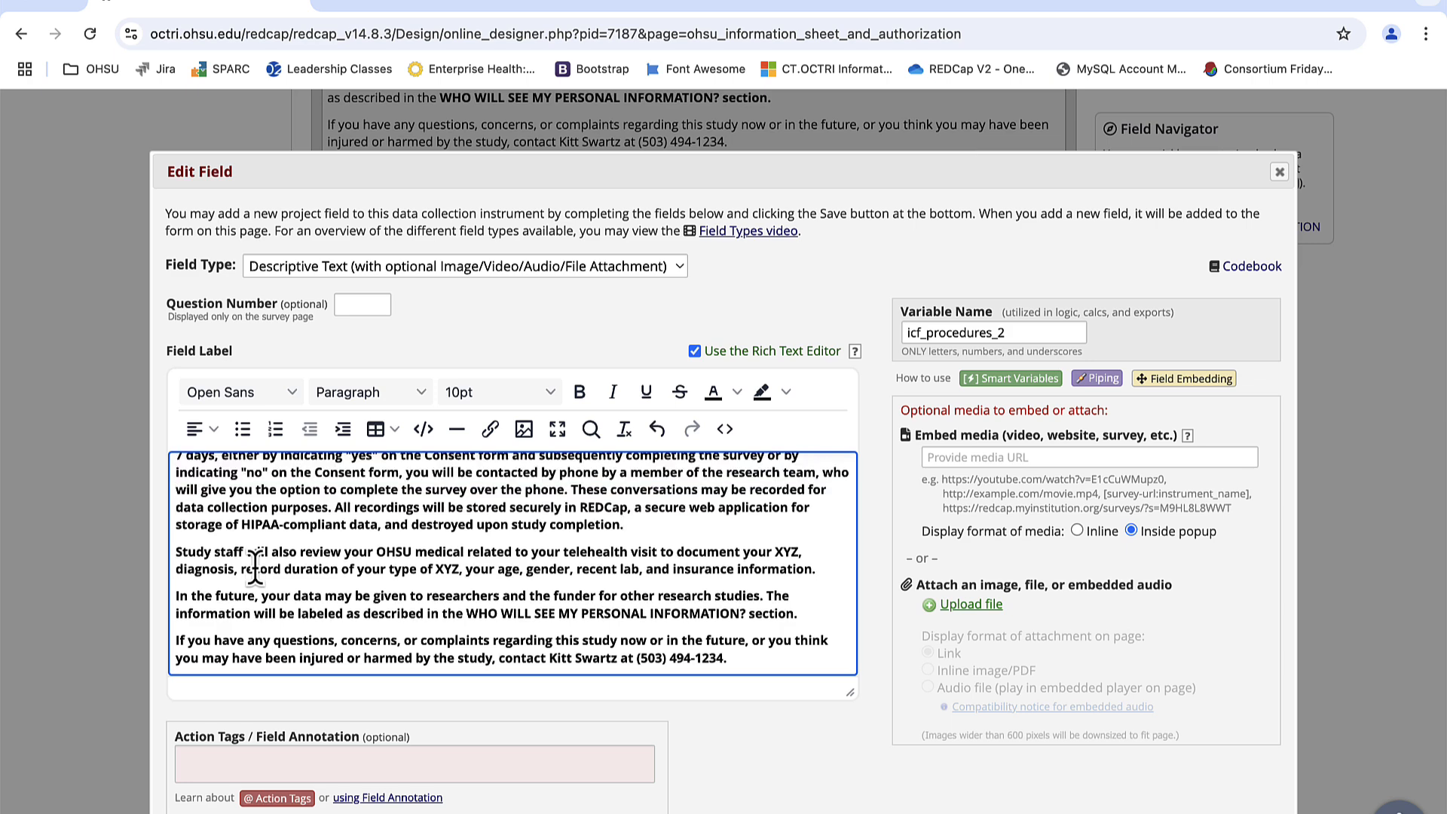
Remove the added bold from the pasted body text below the underlined heading and save the field
key(Up)
key(Up)
key(Up)
key(Up)
key(Up)
key(Up)
key(Up)
key(Up)
key(Up)
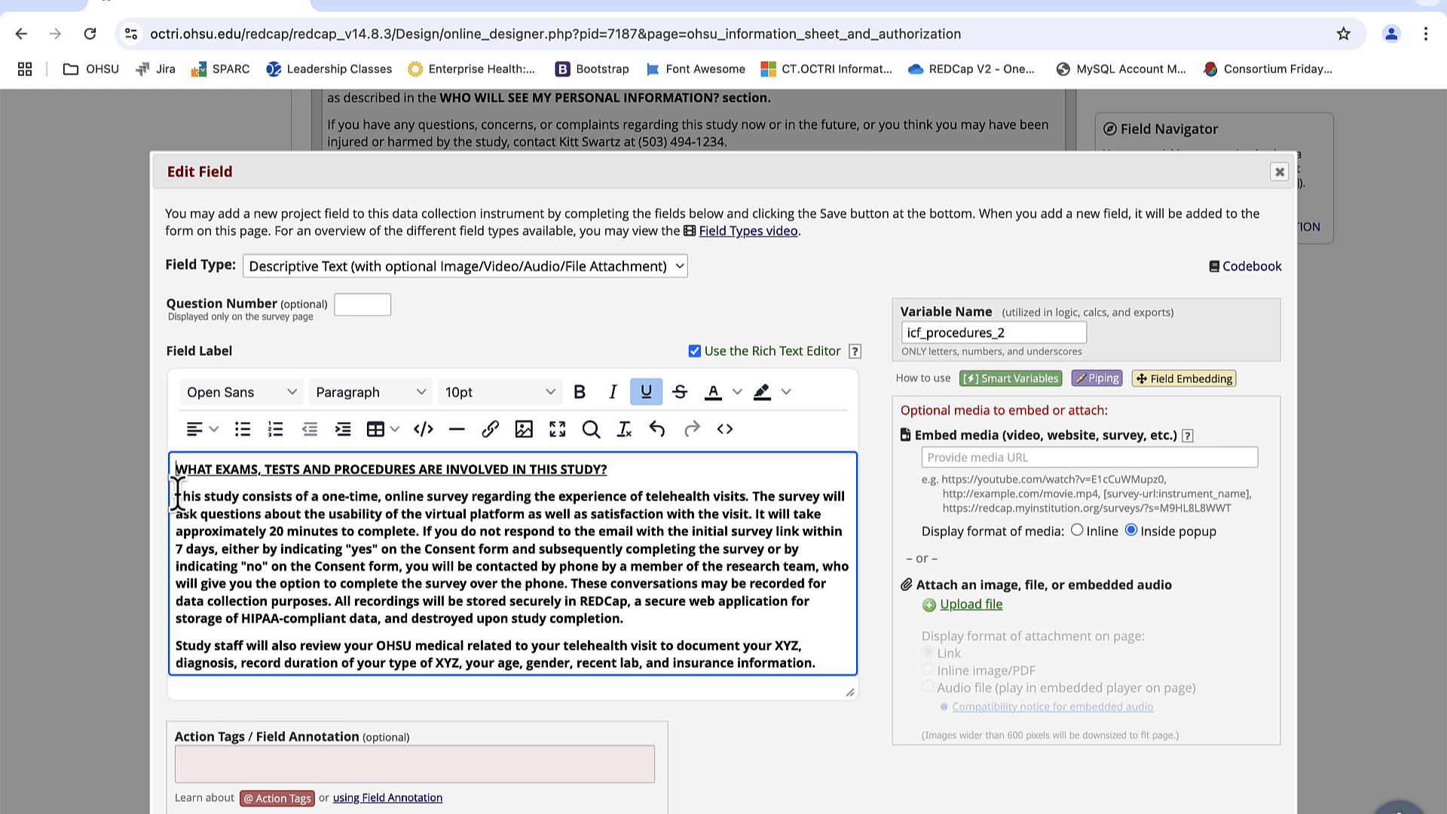
drag(177, 496, 675, 757)
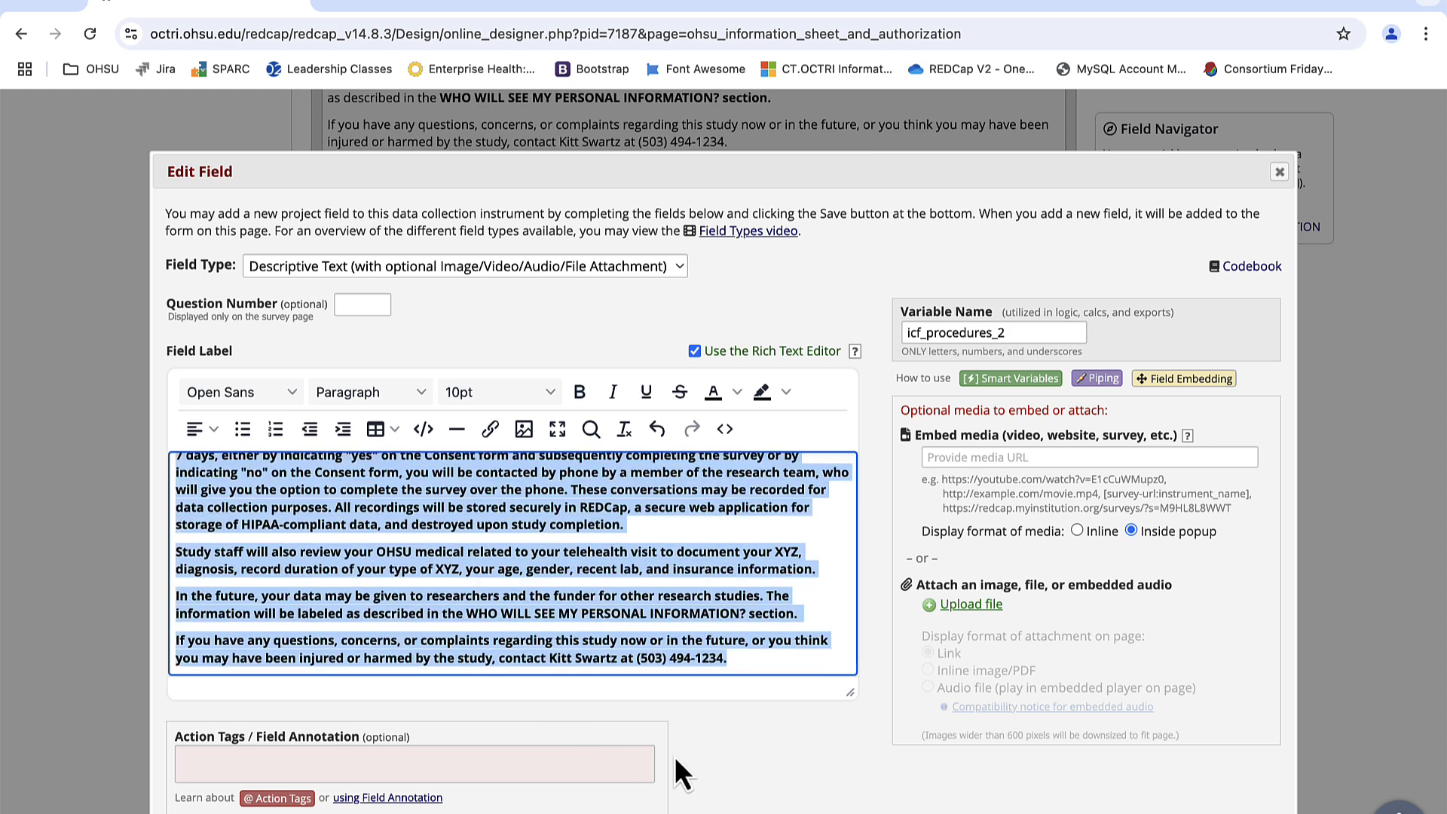
key(ctrl+b)
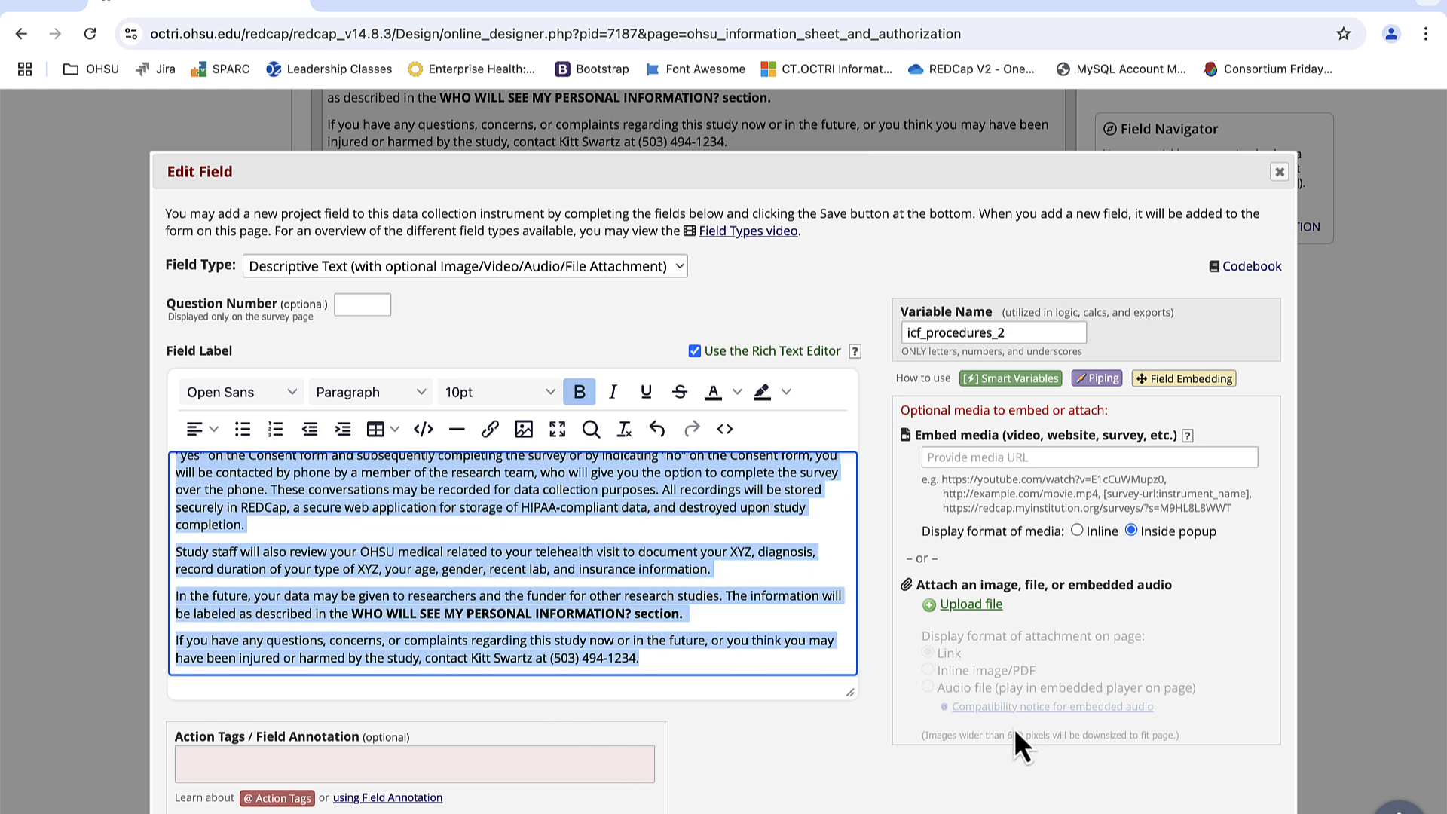
click(1147, 786)
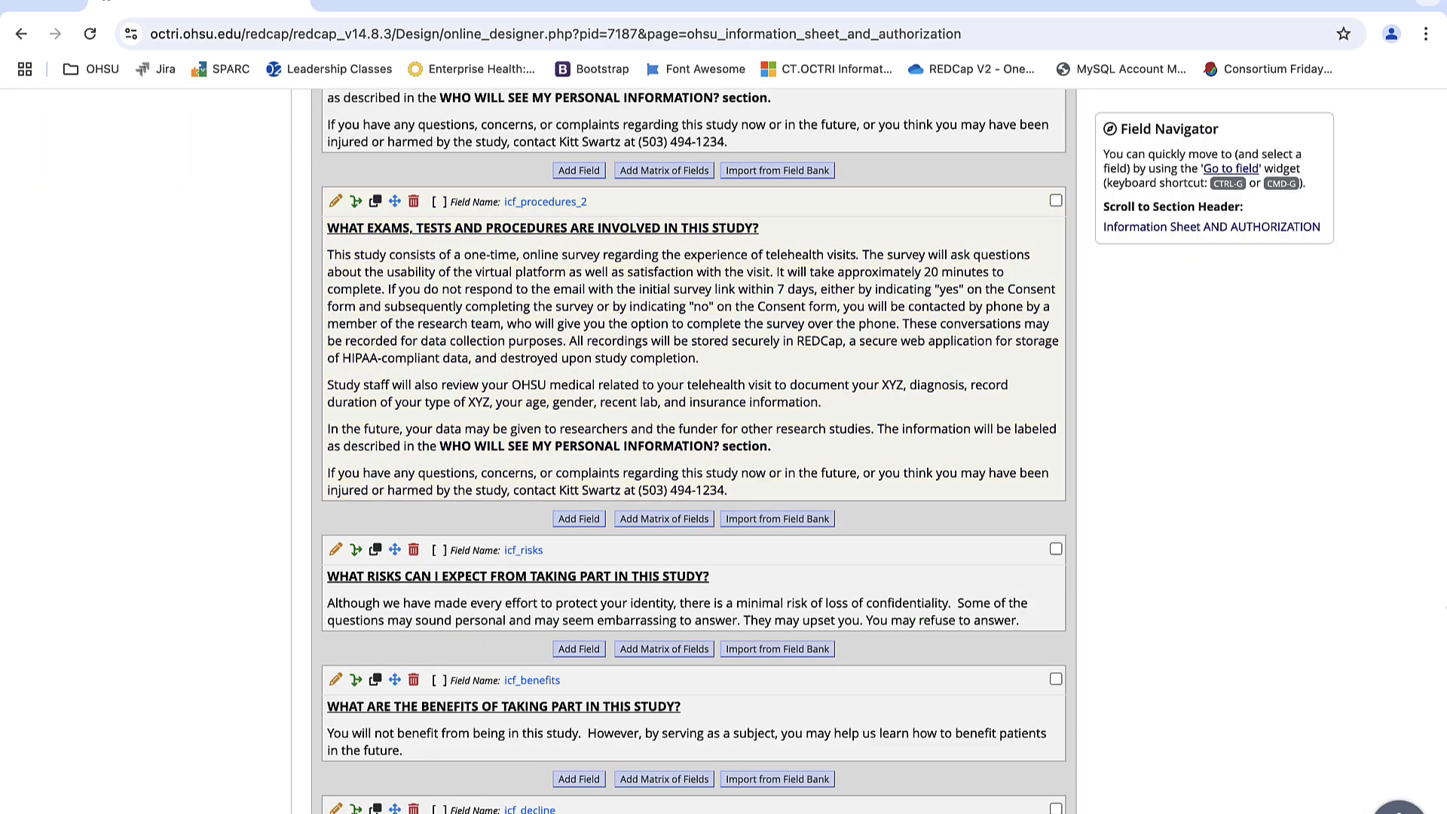
Set and save the branching logic [icf_version] = '1' for the original icf_procedures field
scroll(655, 270, up, 5)
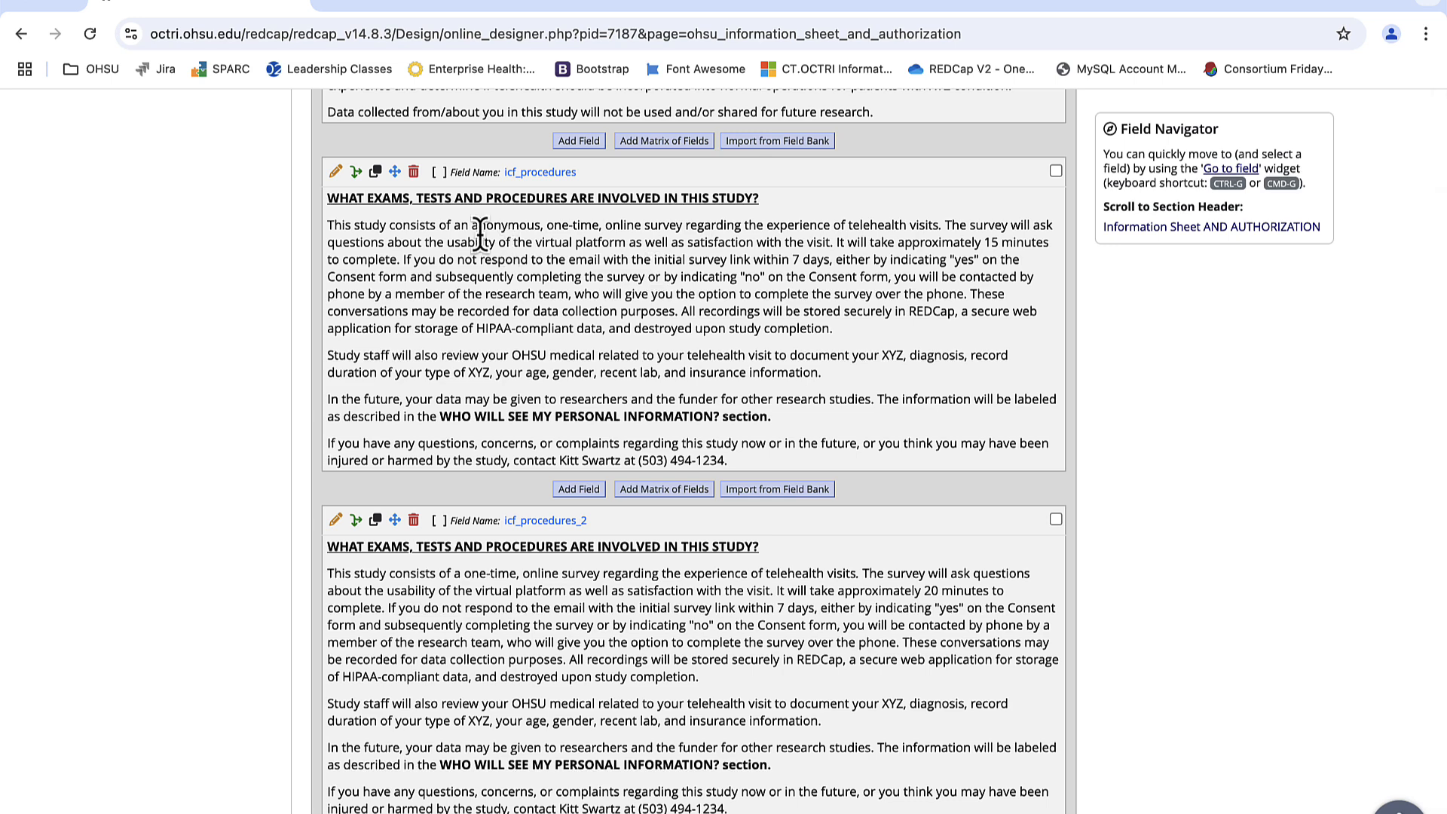
click(356, 174)
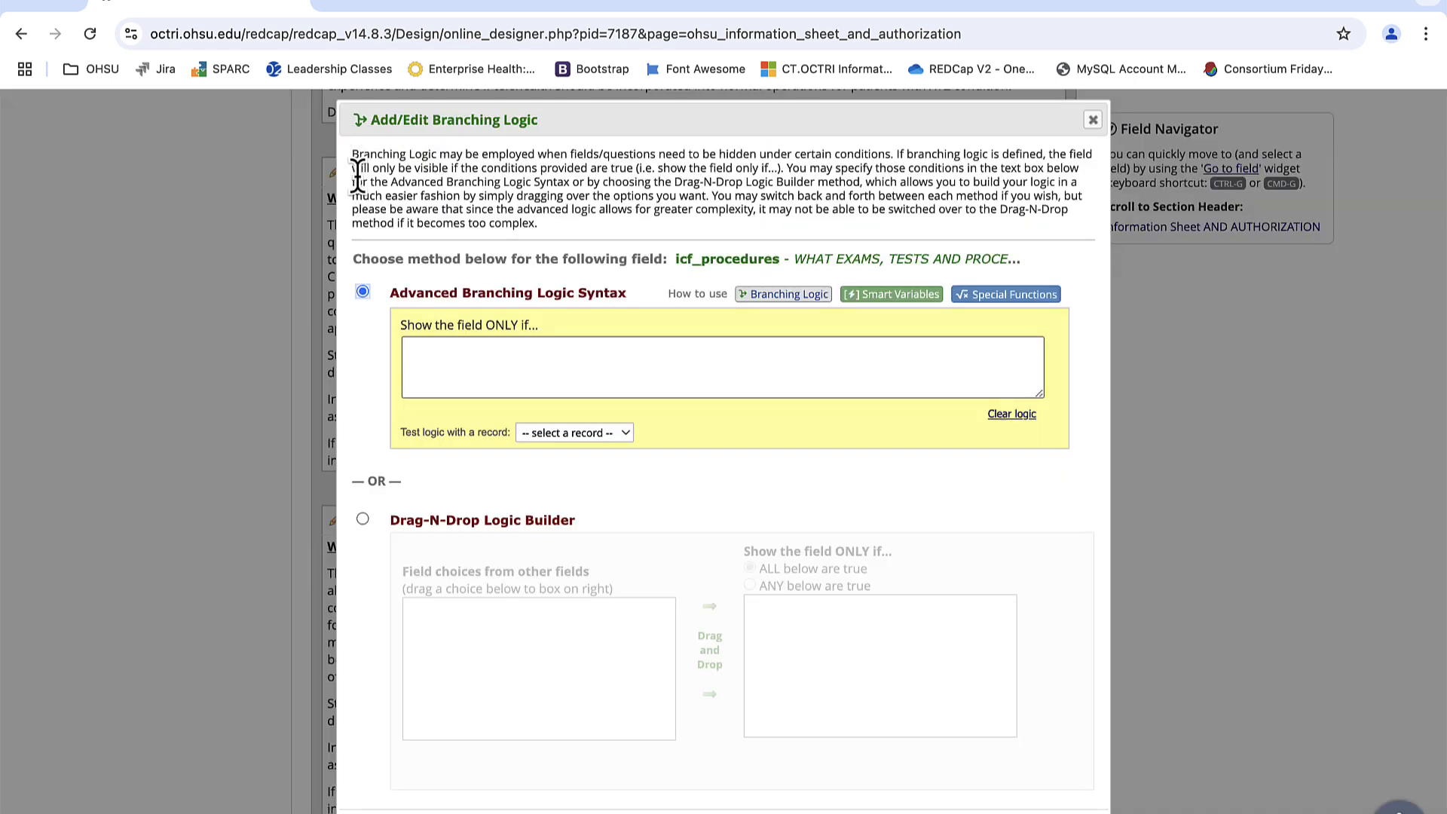
click(617, 347)
text([icf)
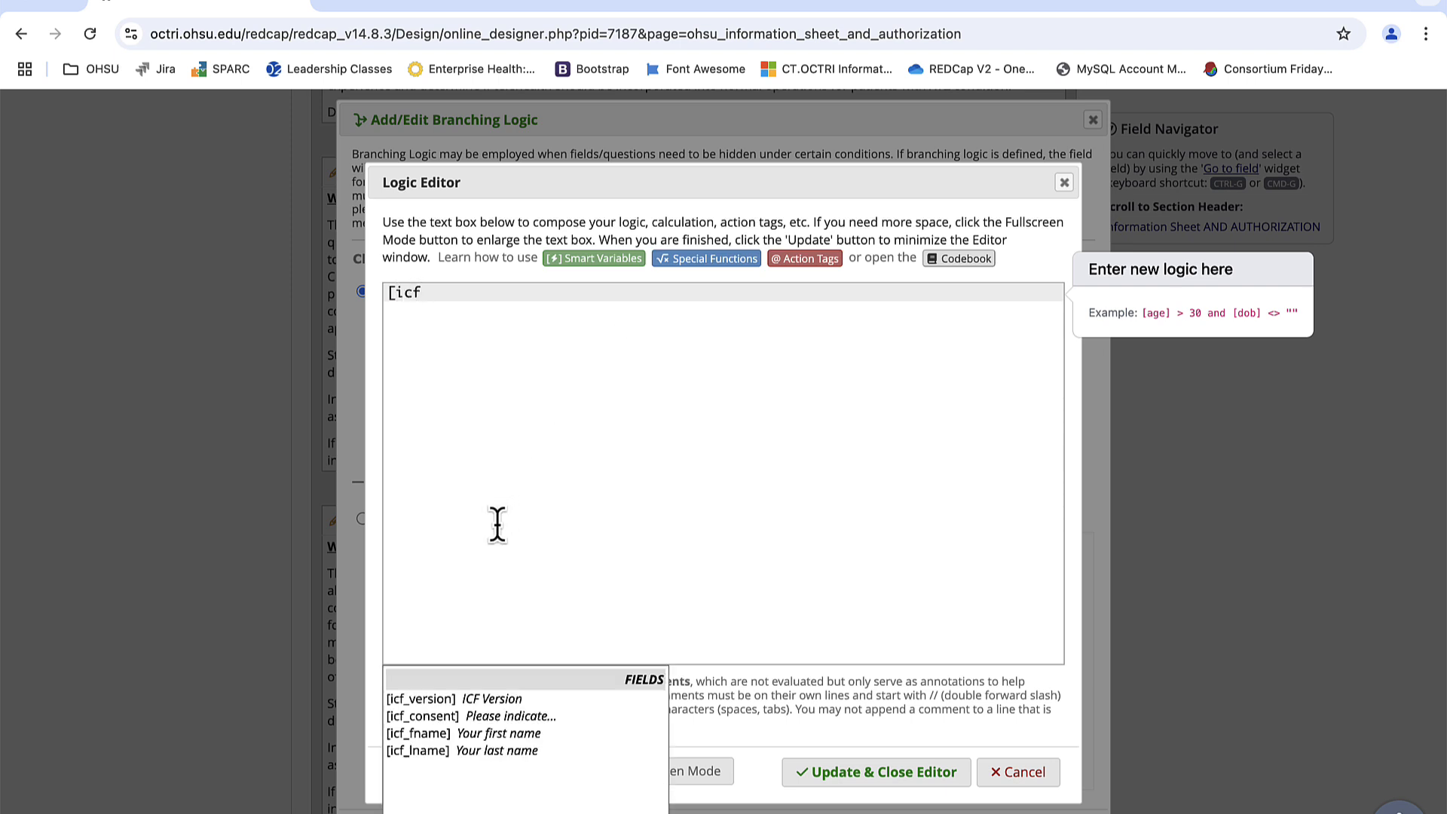
click(486, 701)
text(= '1')
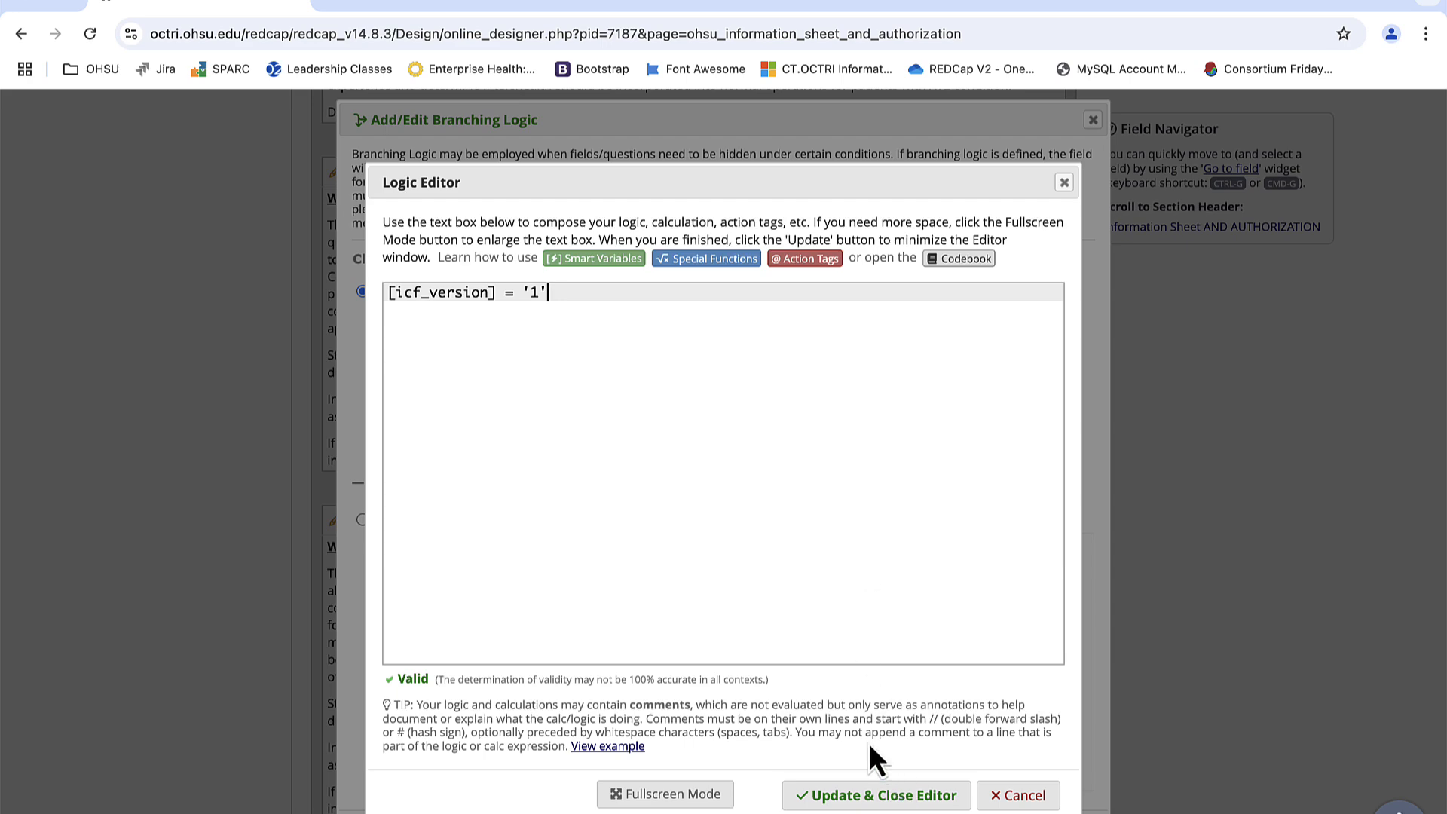
click(866, 796)
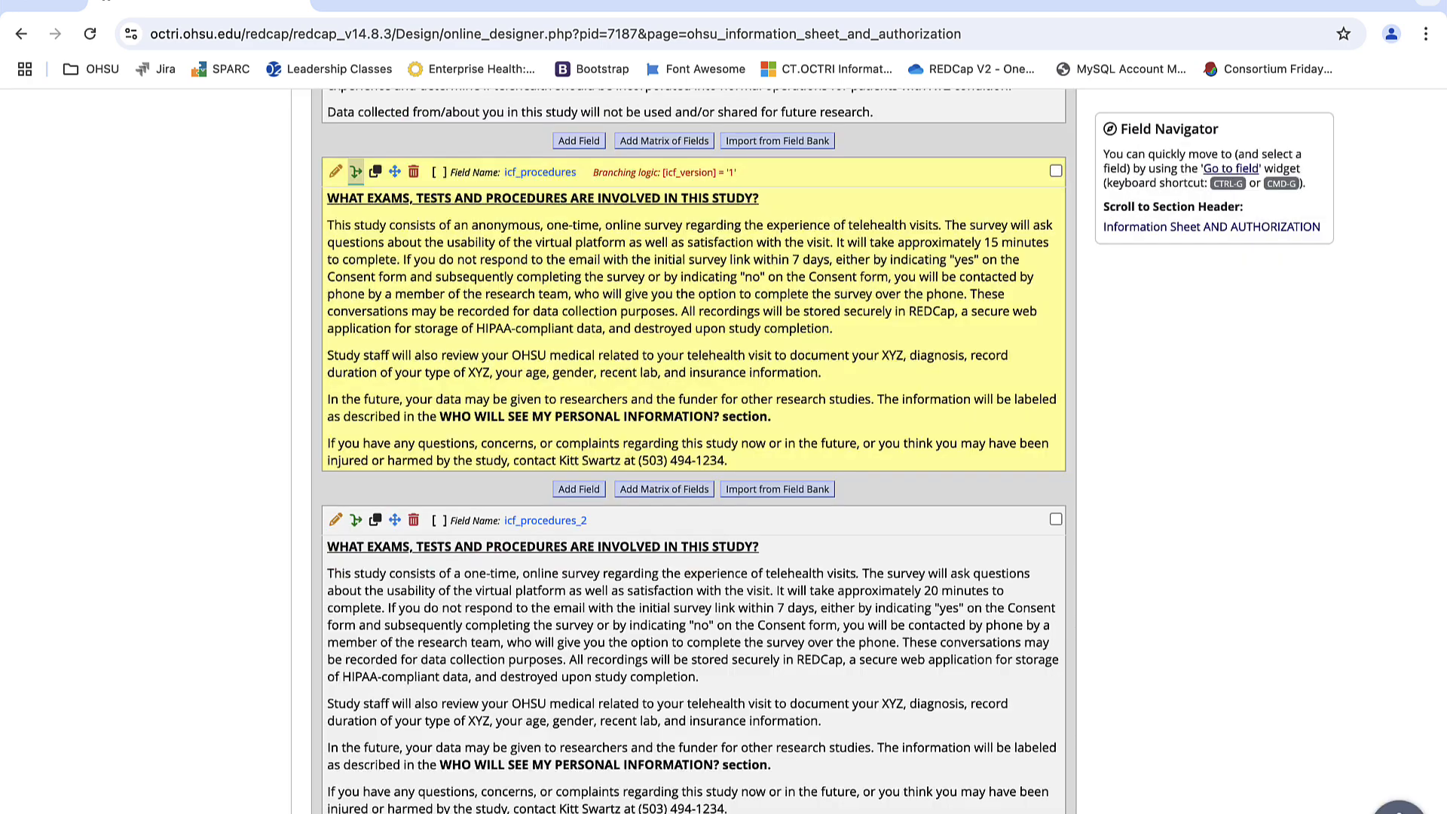
Set and save the branching logic [icf_version] = '2' for the duplicated icf_procedures_2 field
scroll(392, 389, down, 3)
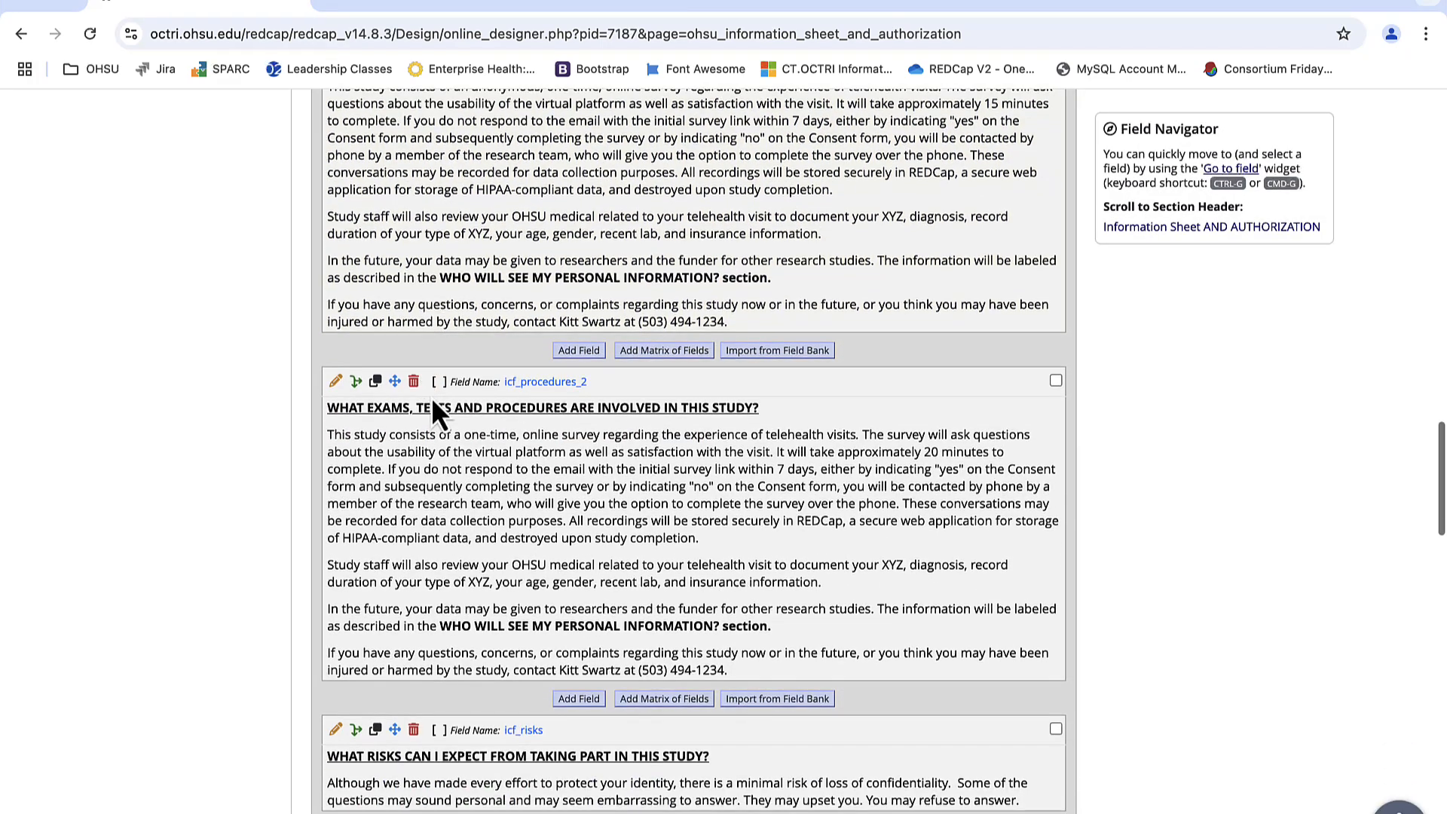
click(358, 385)
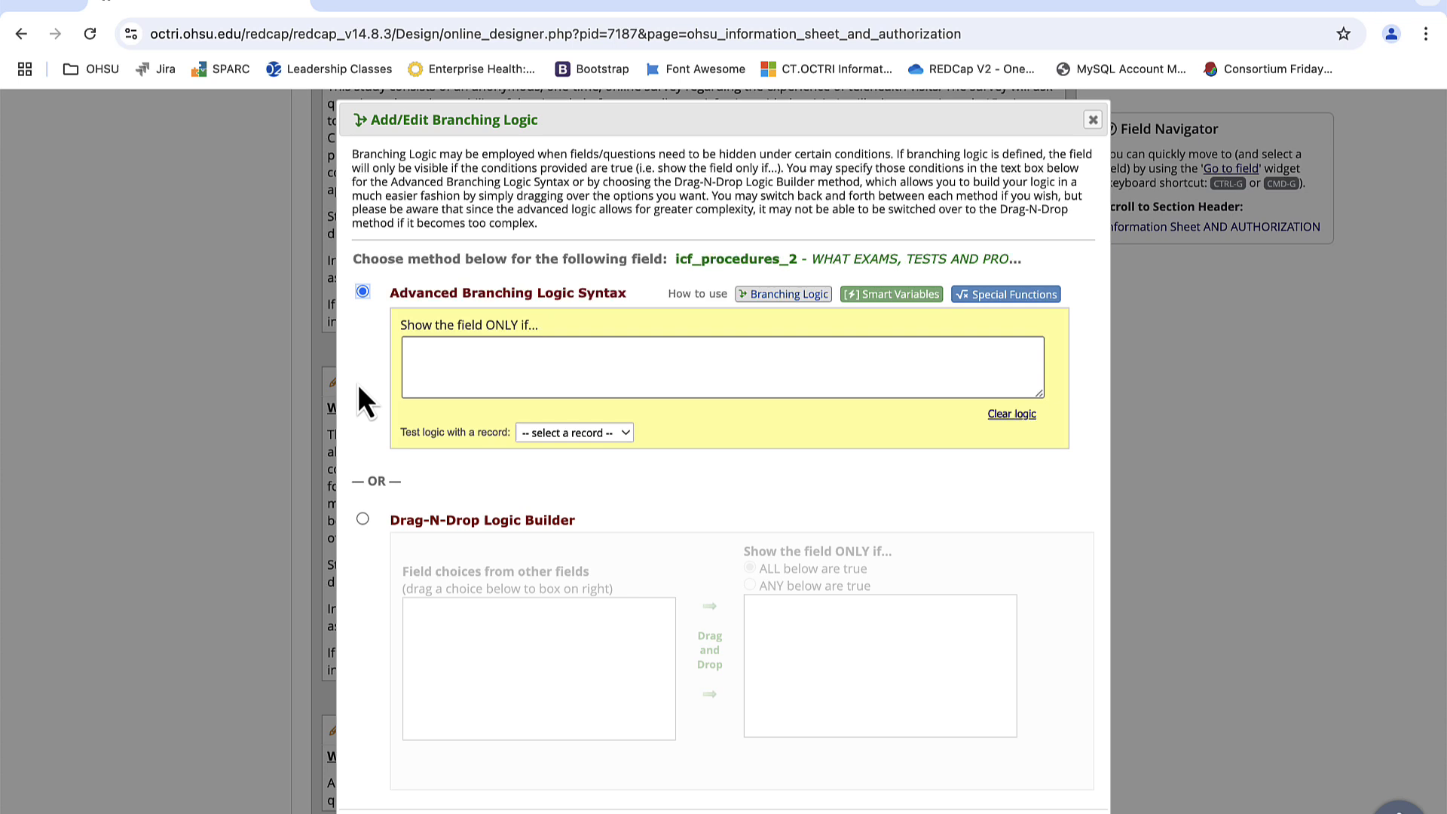
click(610, 365)
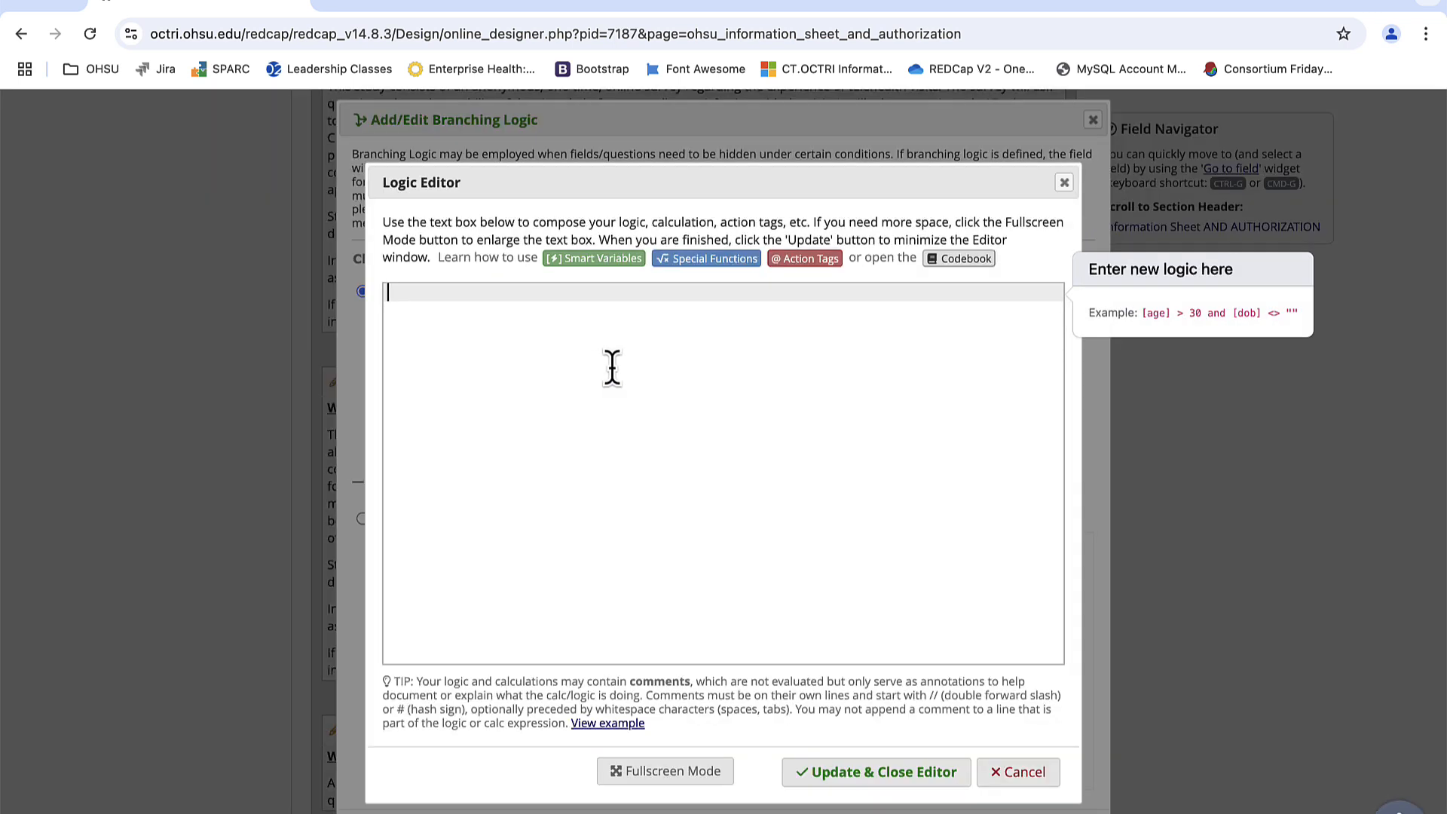
text([icf)
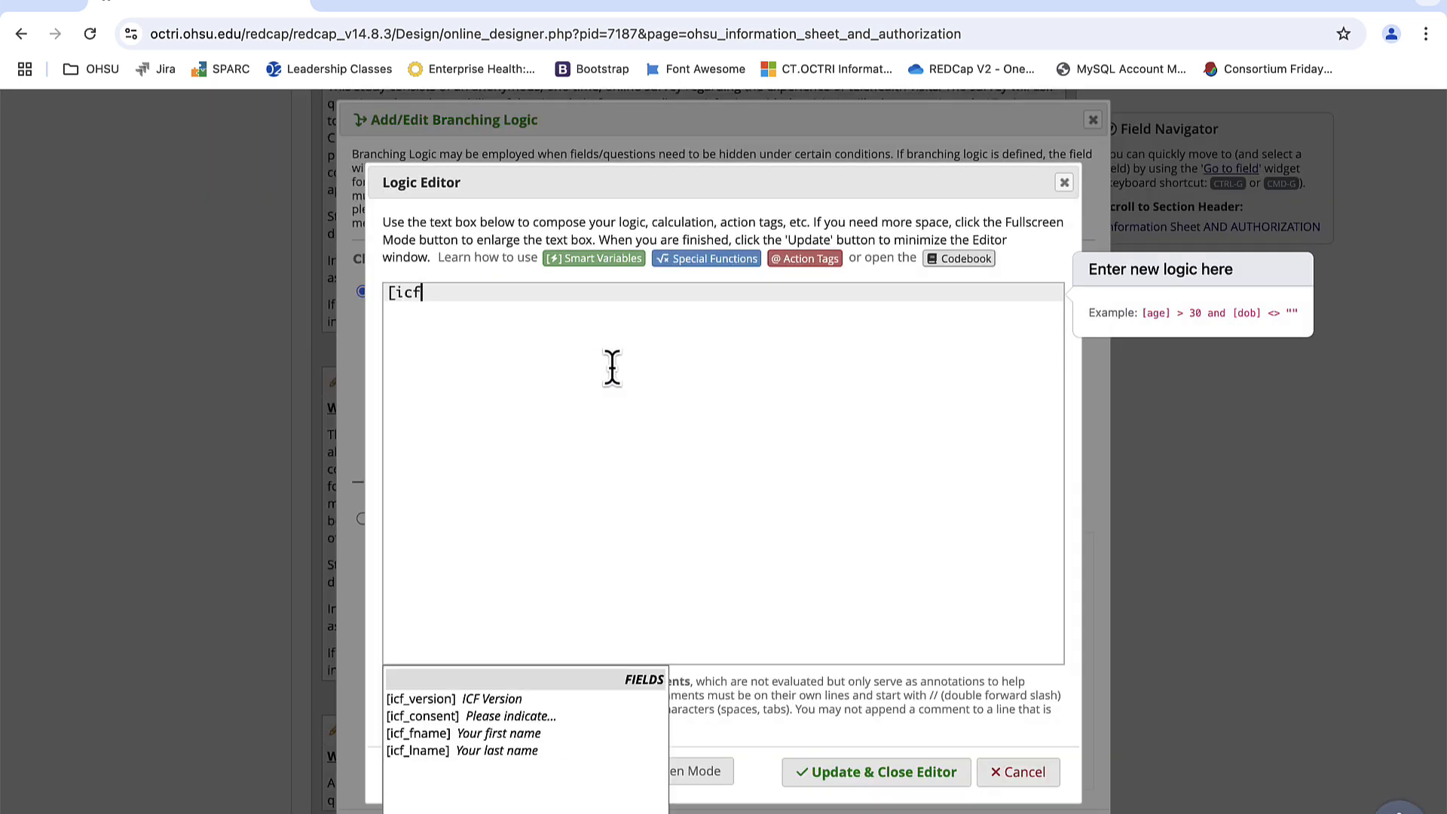
click(433, 700)
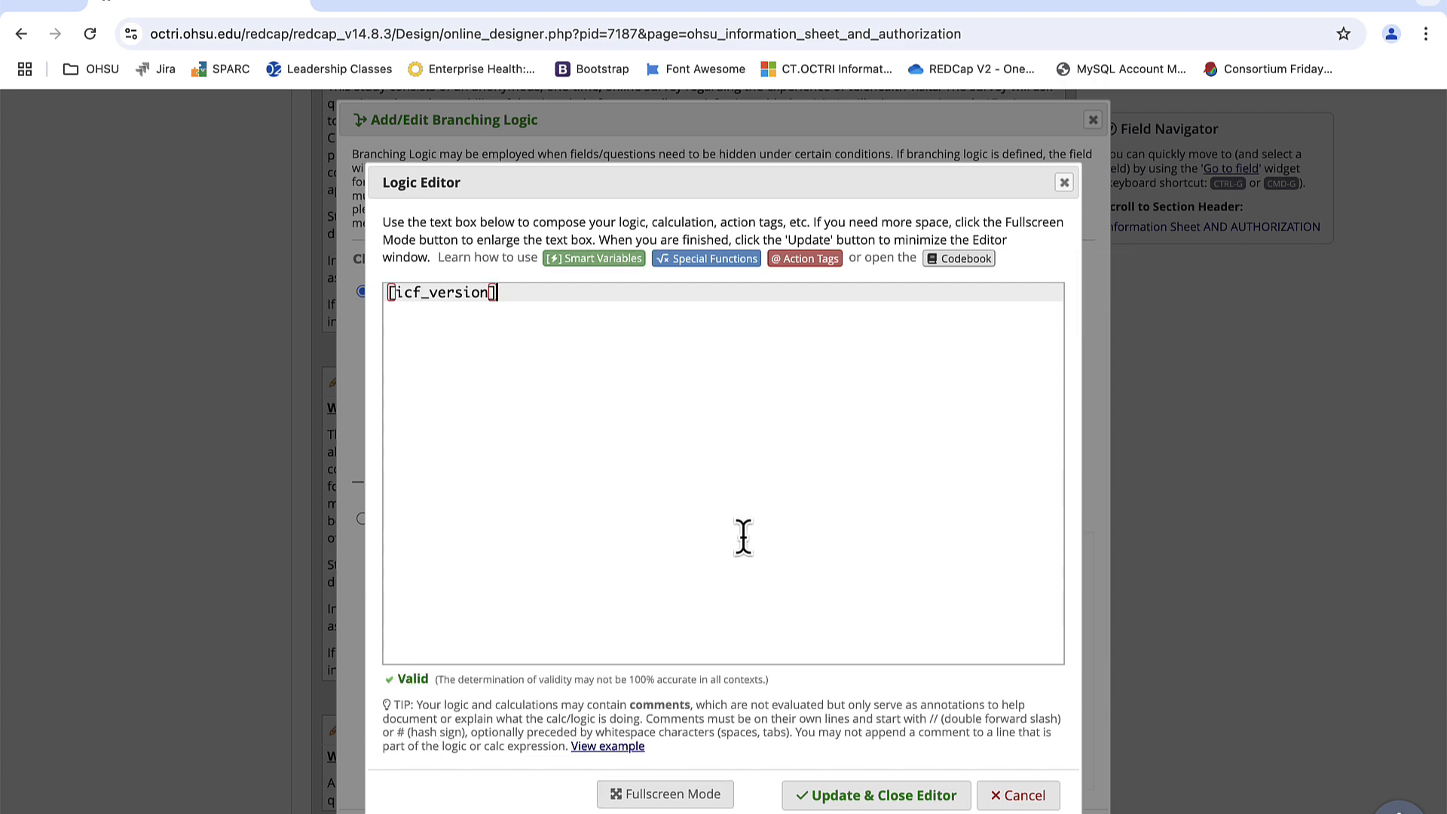
text(= '2')
click(934, 794)
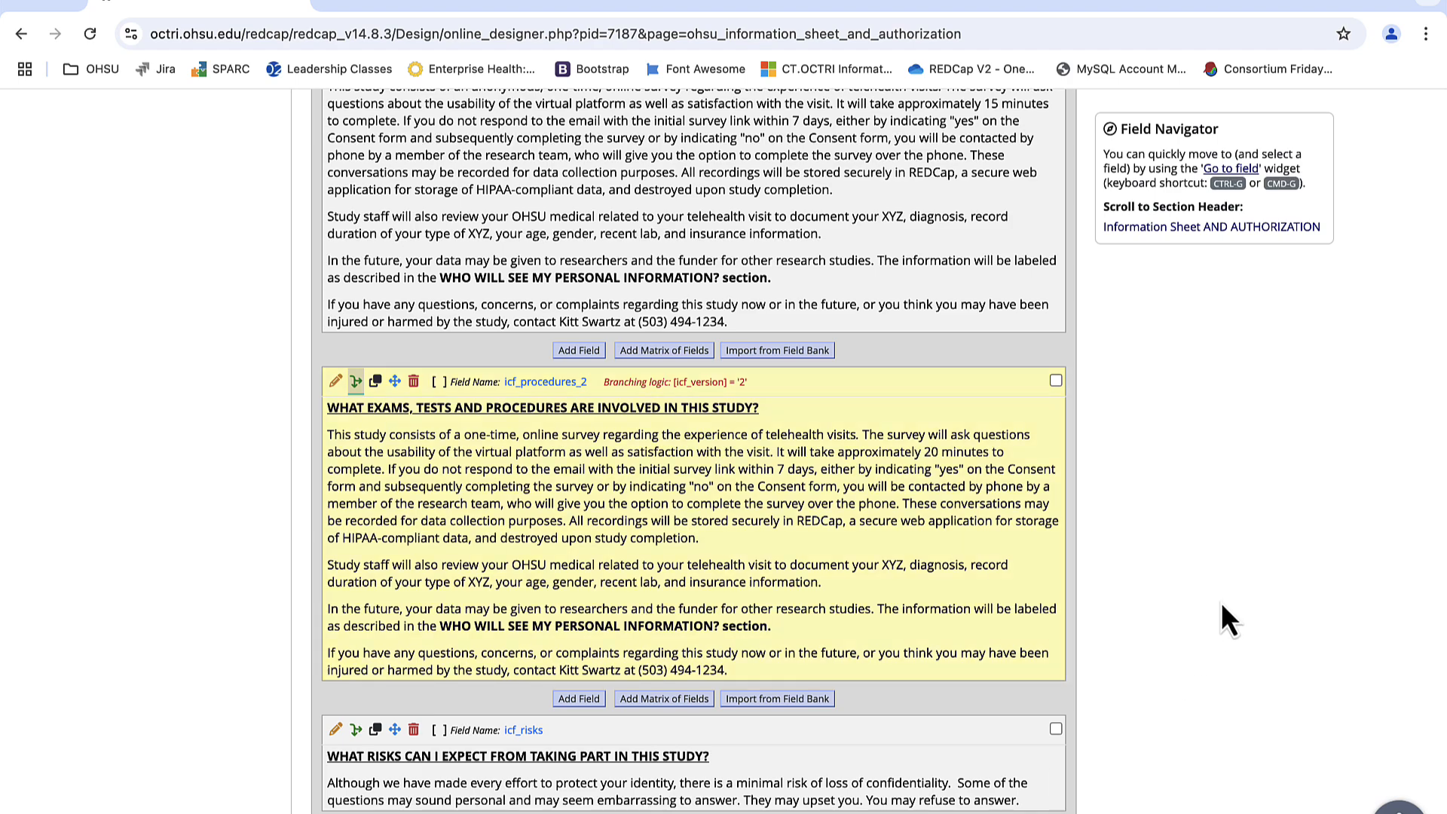
Check the branching logic on both procedures fields and review the detailed summary of all drafted changes, including whether they qualify for automatic approval
scroll(1221, 602, up, 3)
scroll(1221, 601, down, 2)
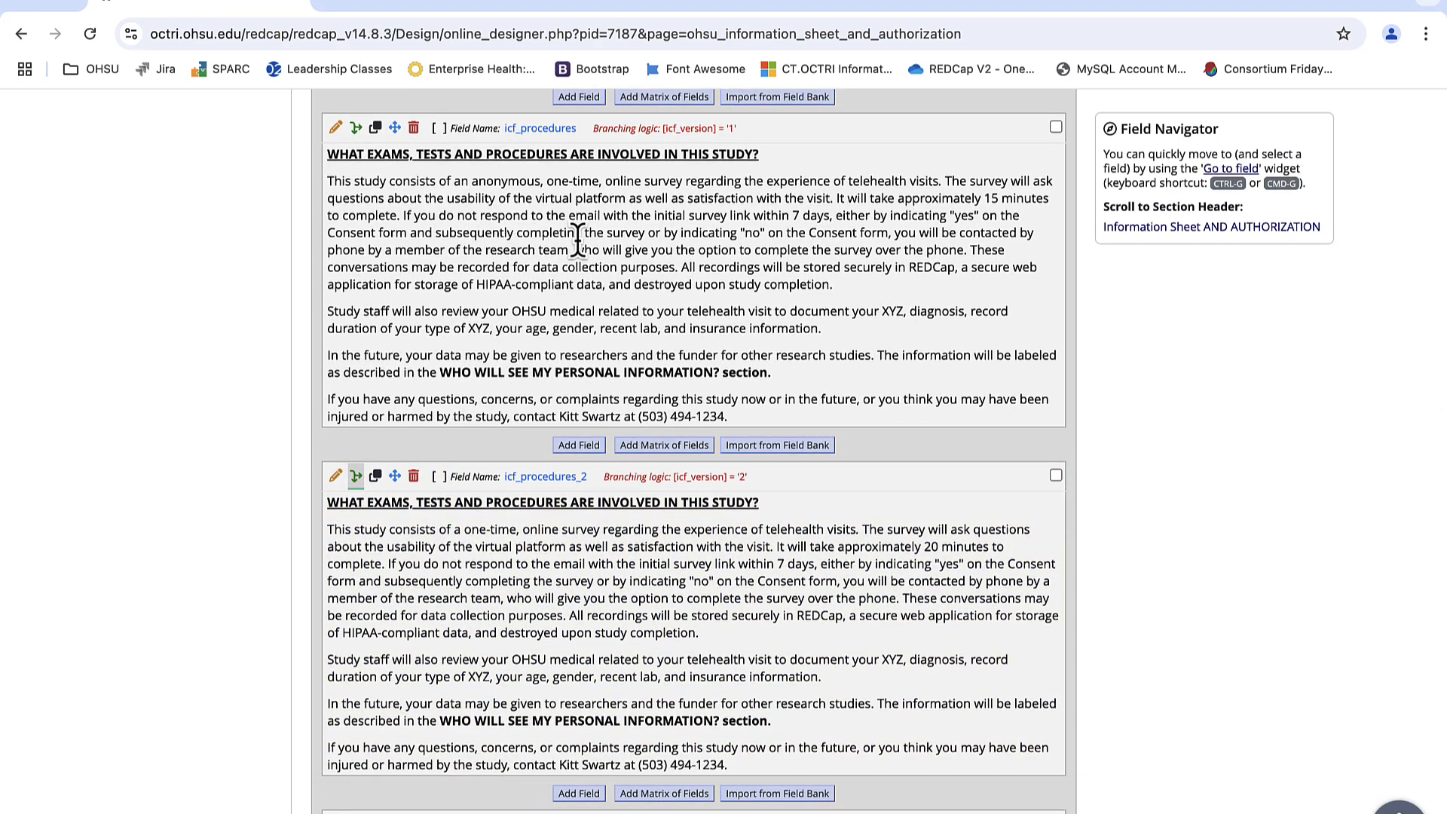
scroll(577, 239, down, 3)
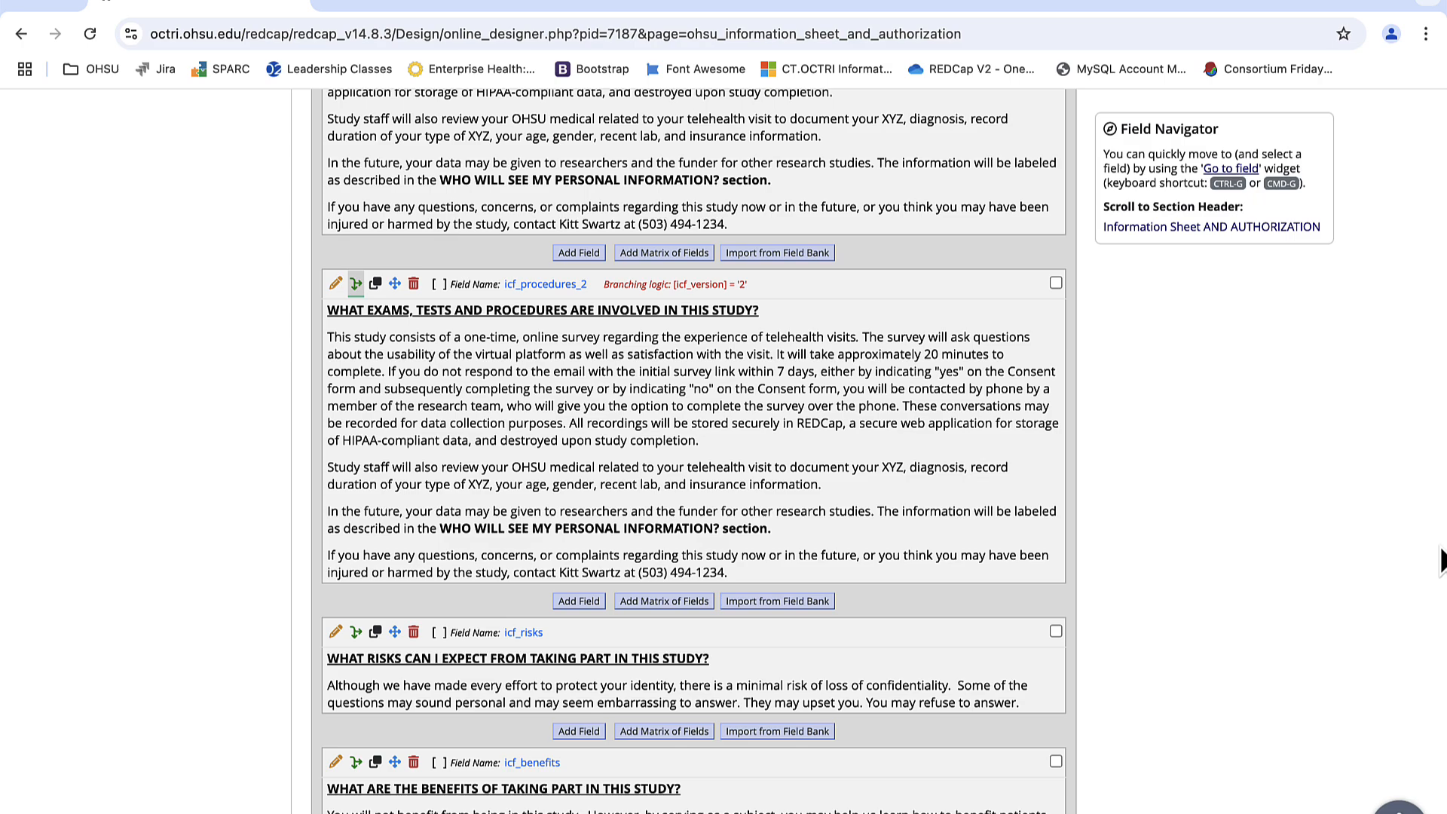
scroll(1442, 562, up, 20)
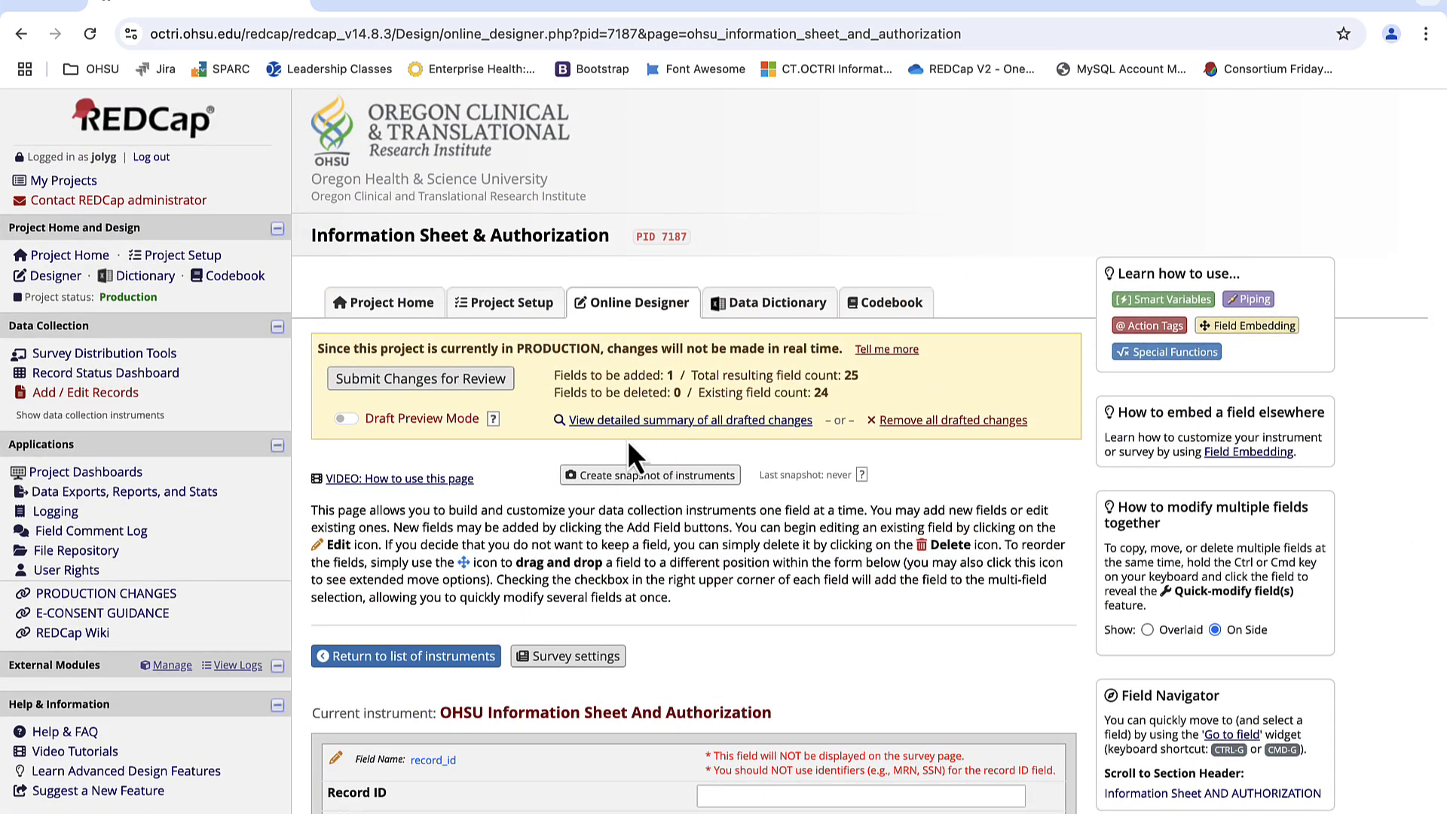
click(633, 423)
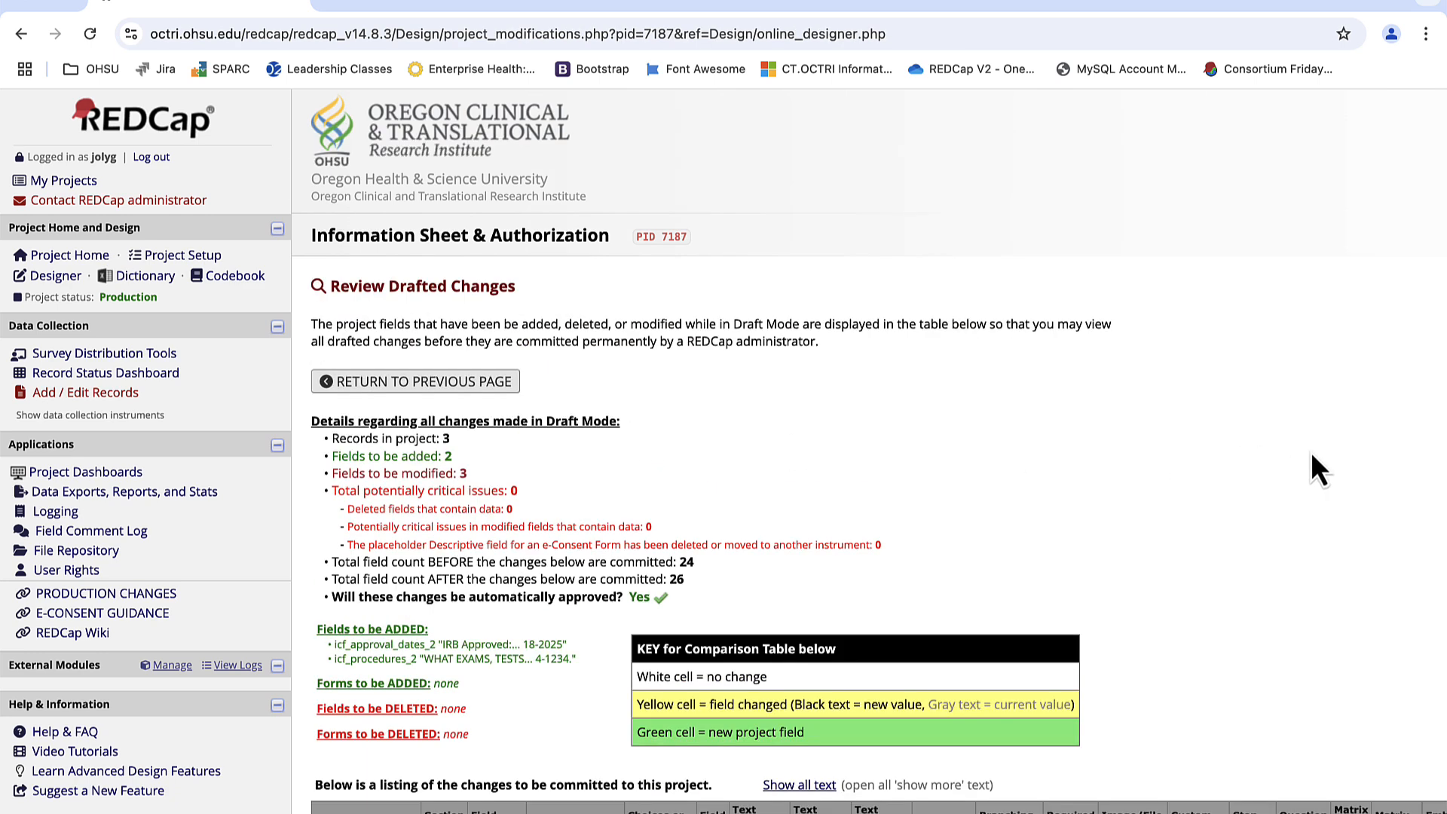
scroll(1312, 453, down, 8)
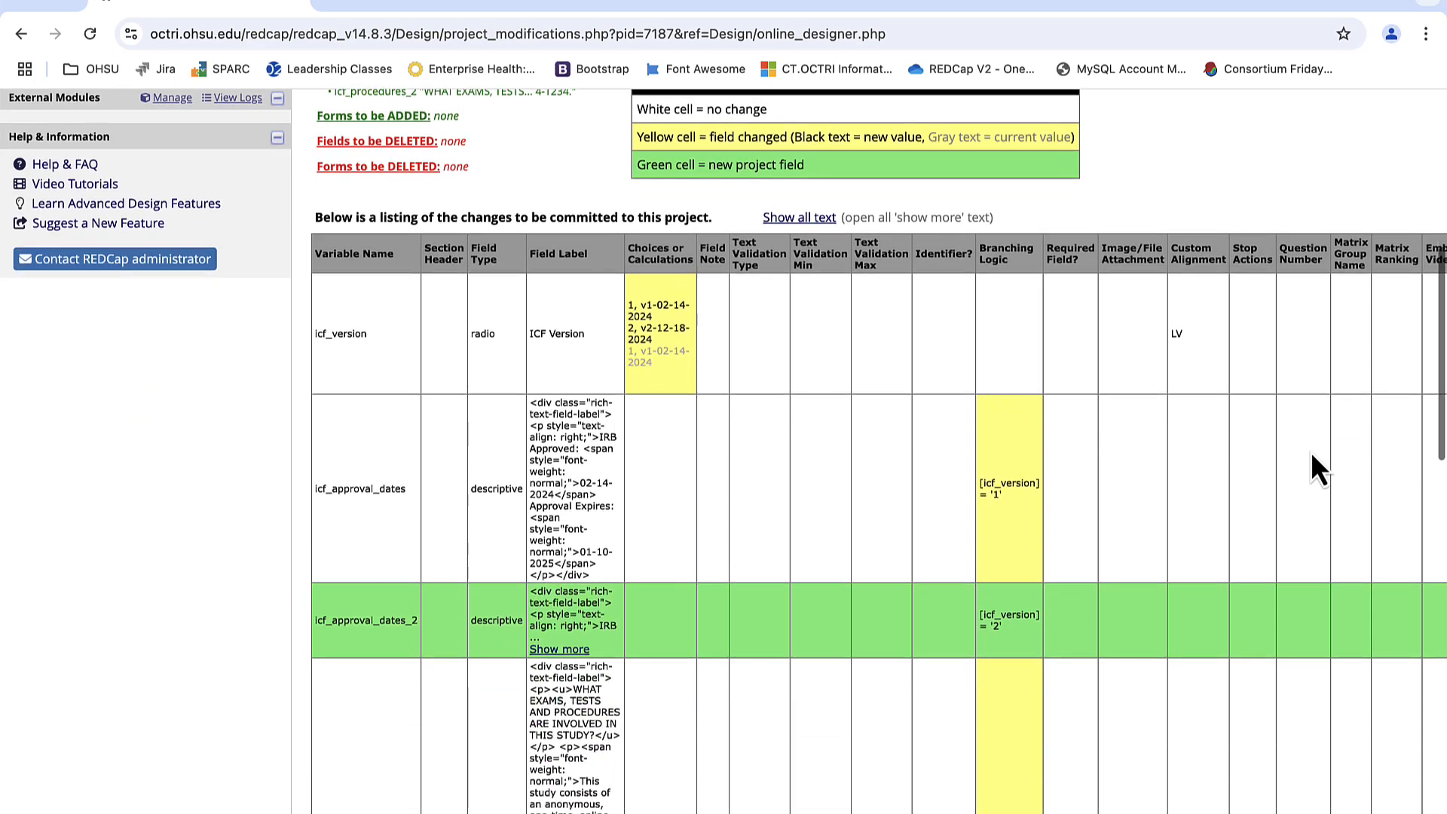
scroll(1312, 453, up, 3)
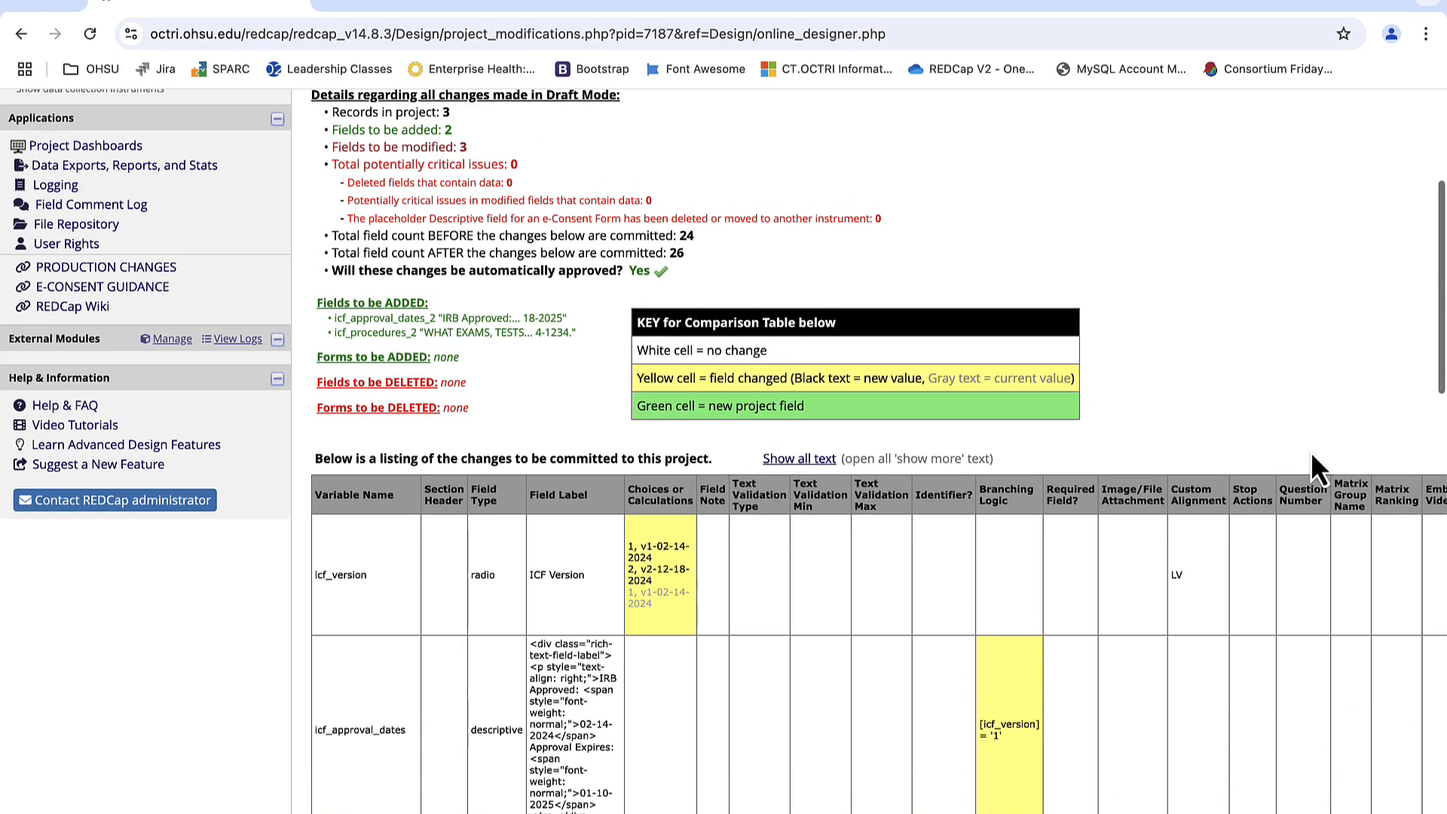
scroll(1312, 454, up, 2)
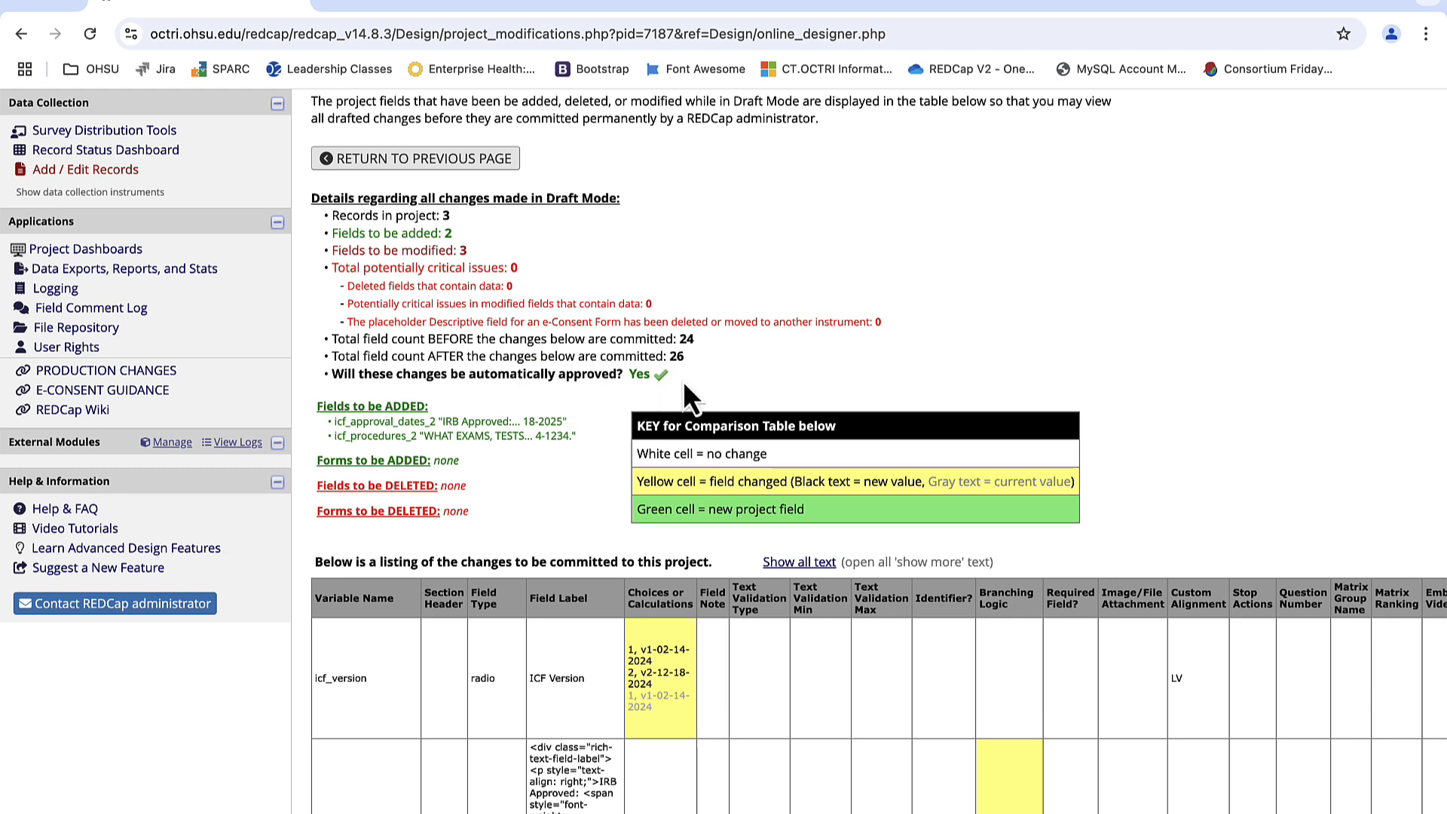
click(425, 167)
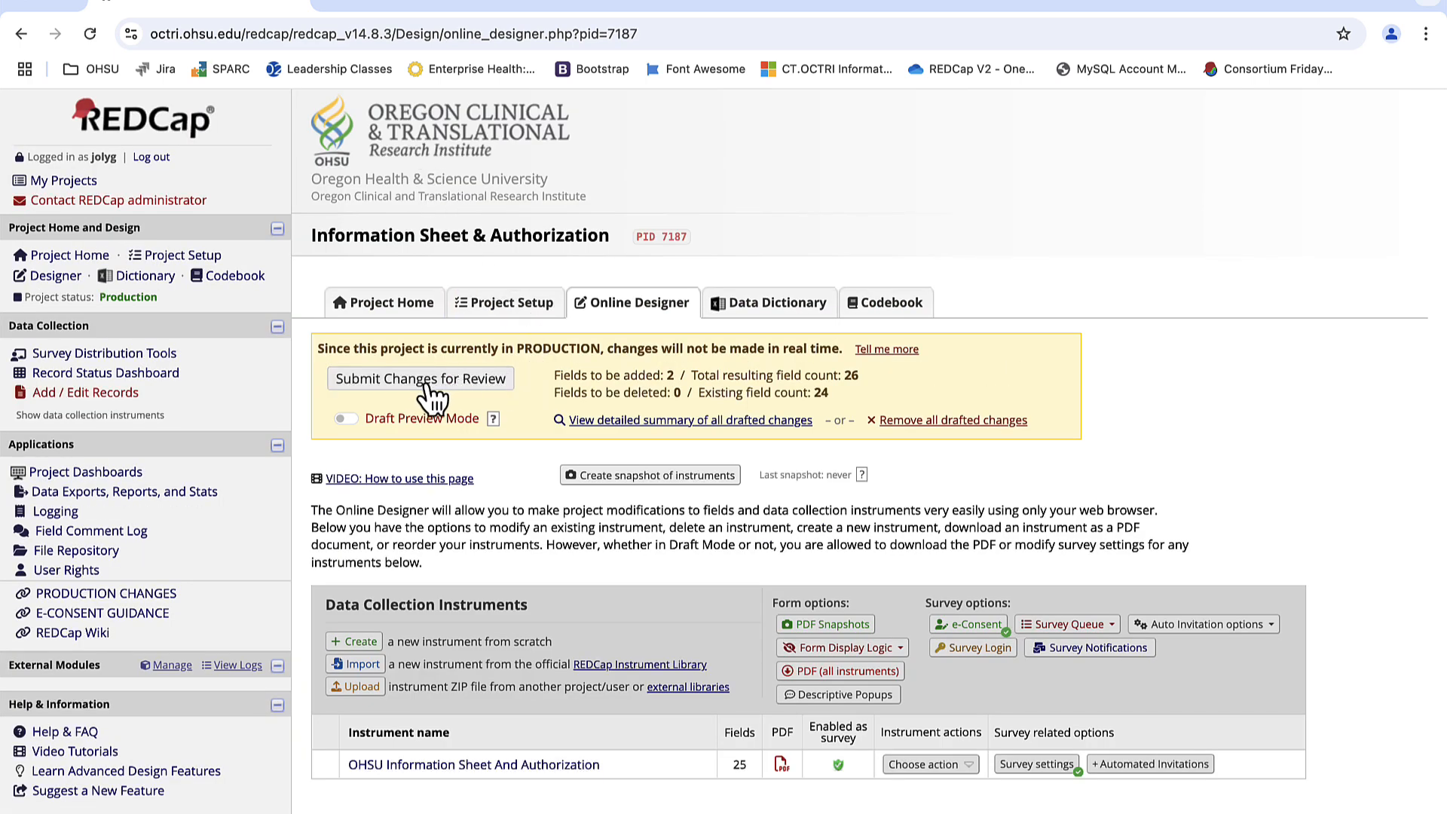
Submit the drafted changes for review, confirm the submission and dismiss the resulting notice
click(427, 383)
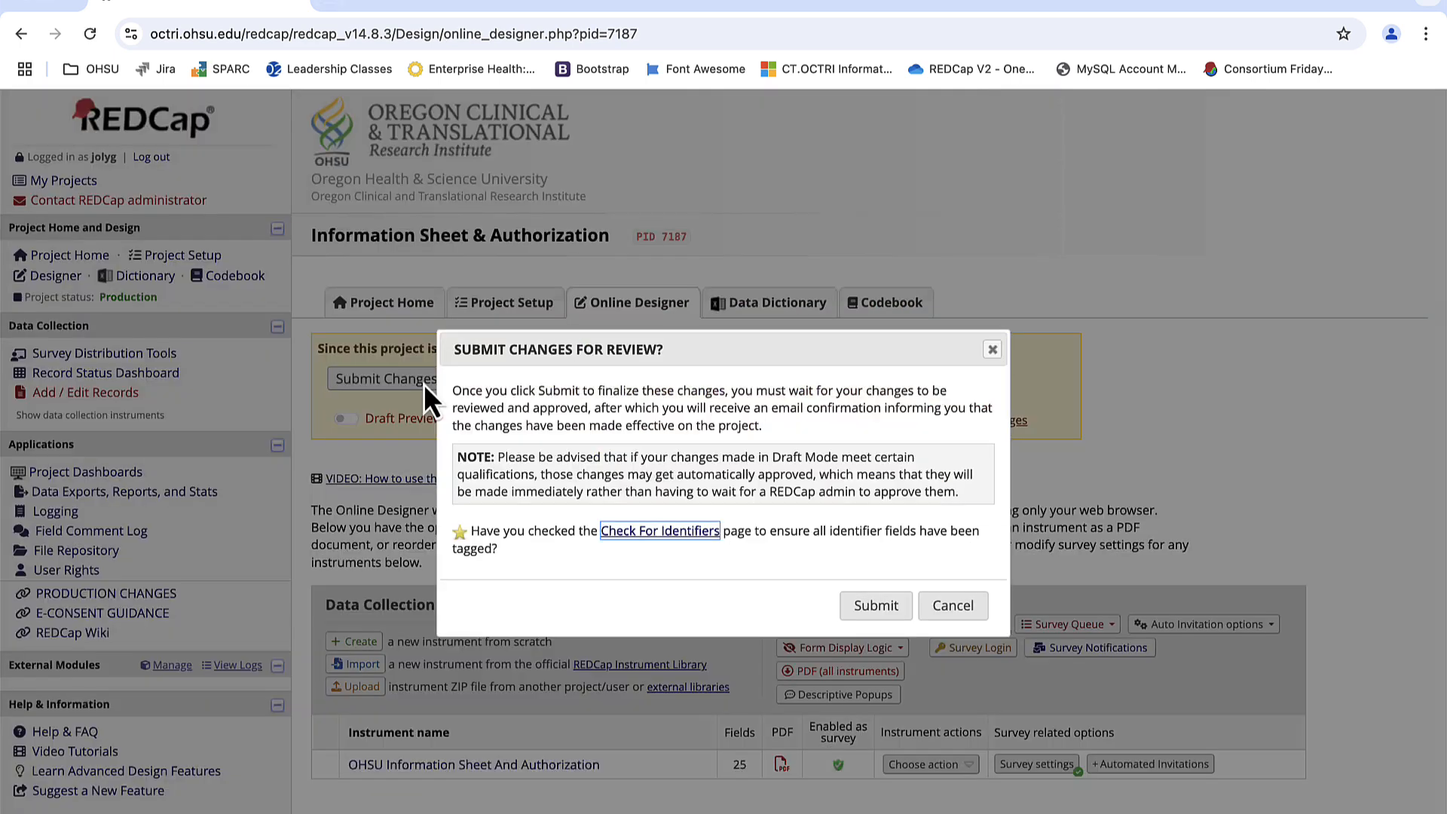
click(879, 612)
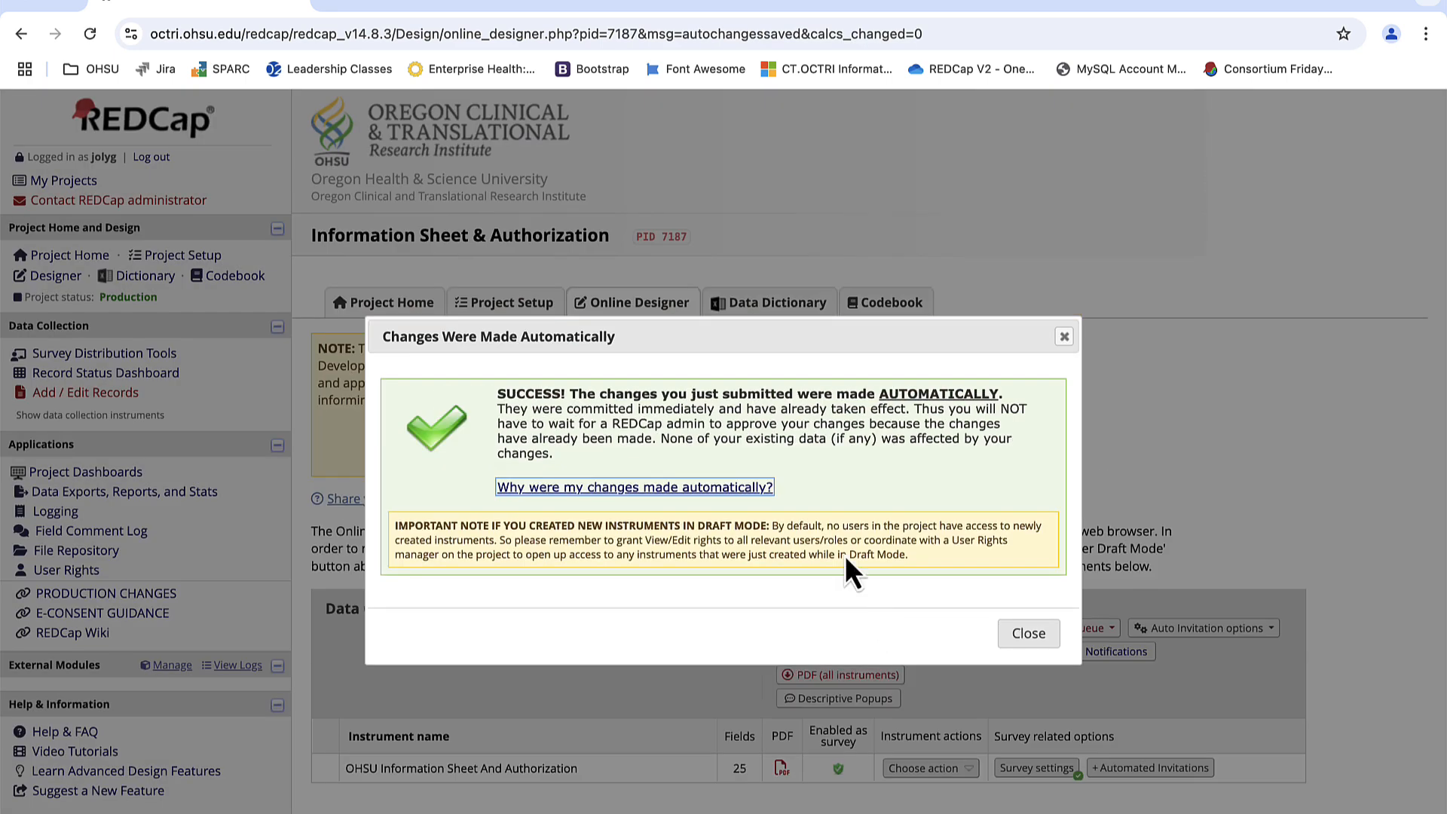
click(1043, 642)
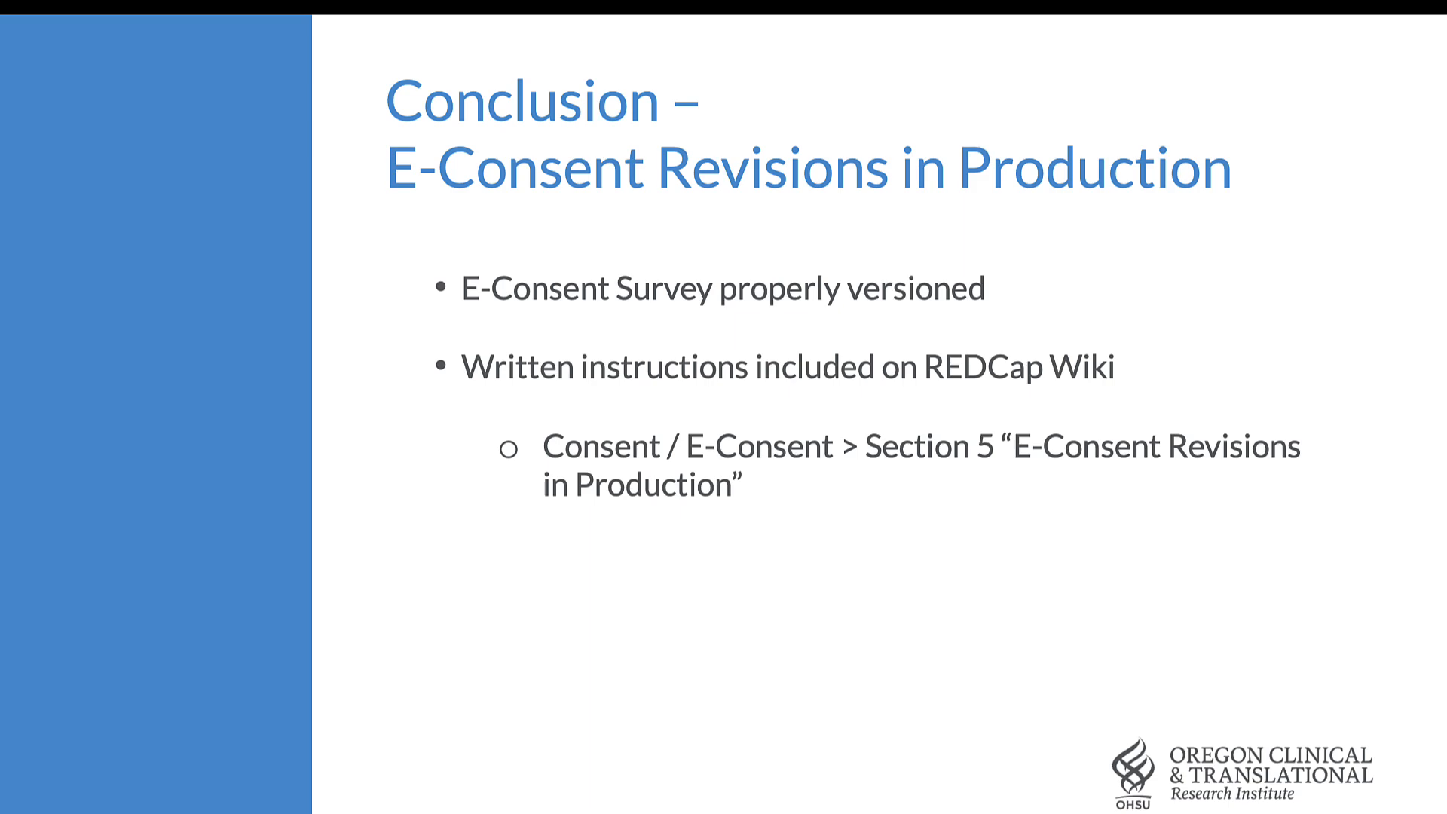
key(Right)
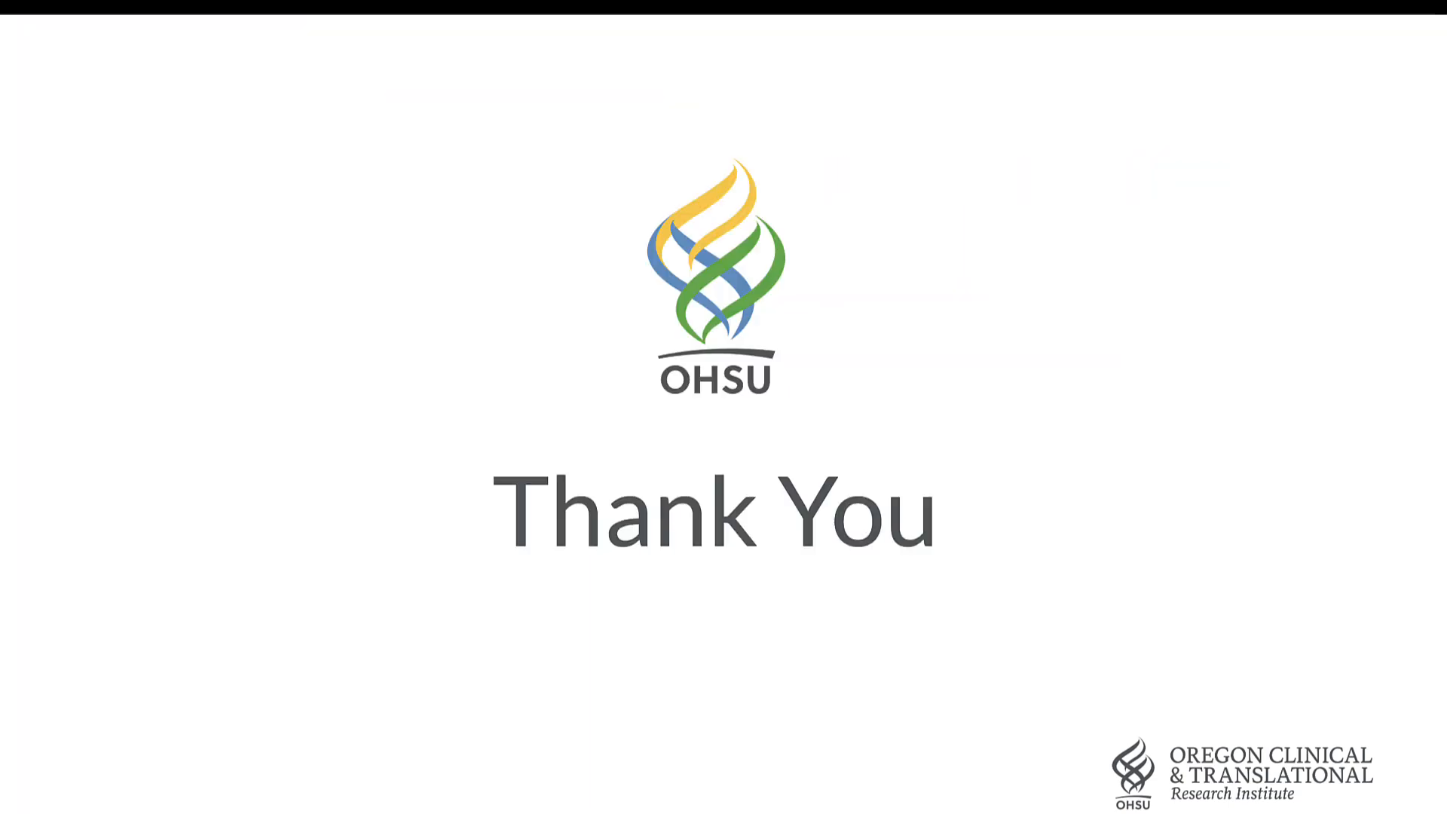